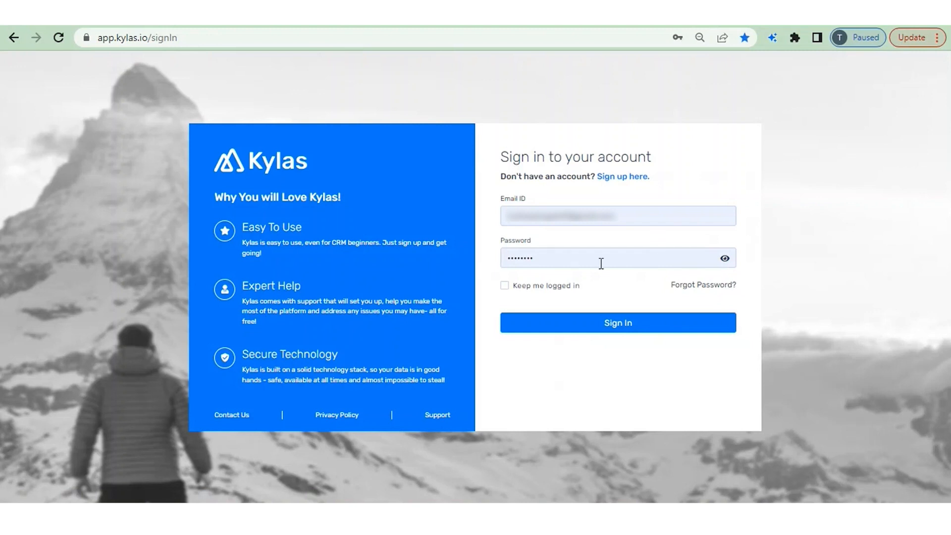
Sign in to the account and open the Admin profile from the profile permissions settings
click(569, 327)
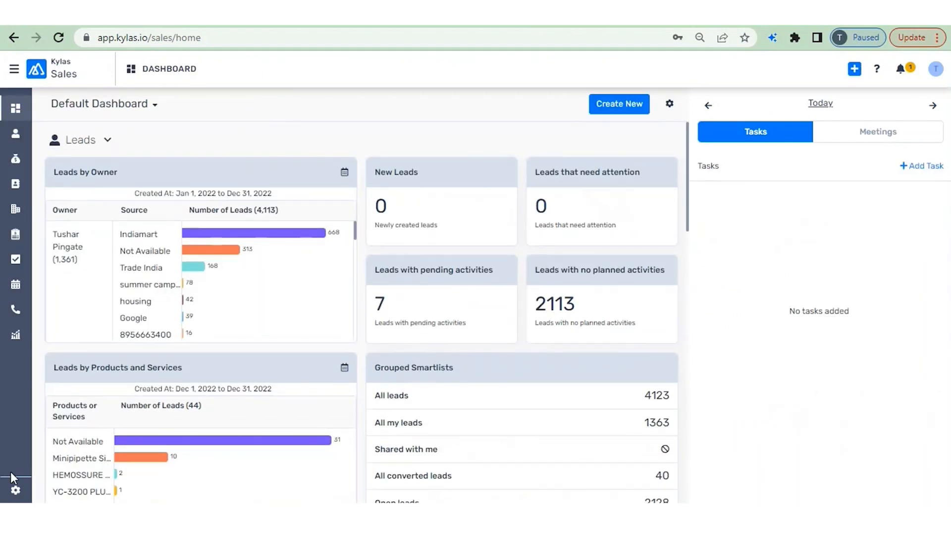
click(15, 490)
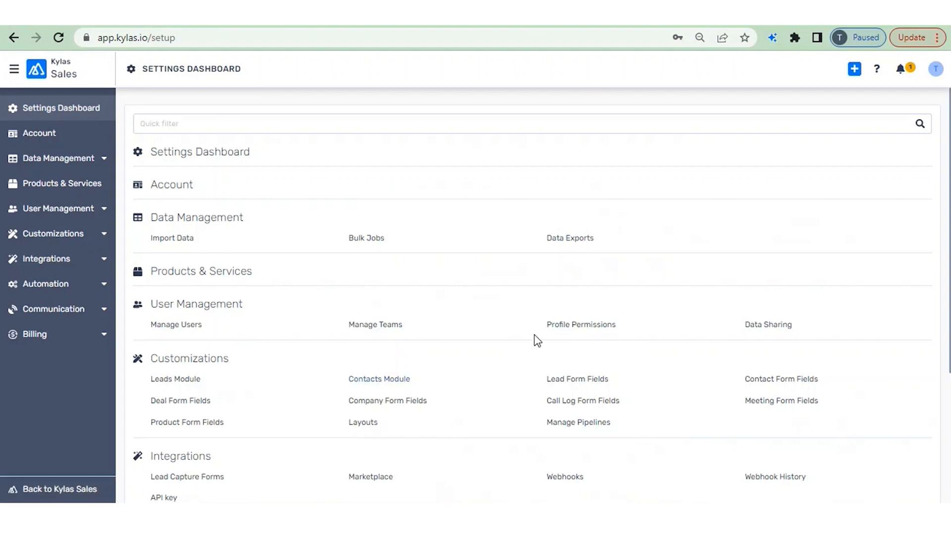
click(570, 327)
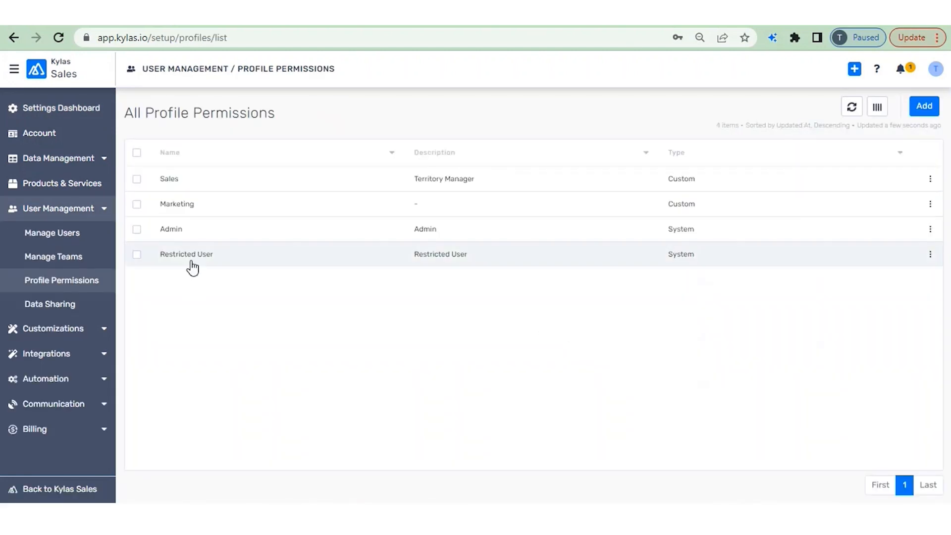
click(195, 242)
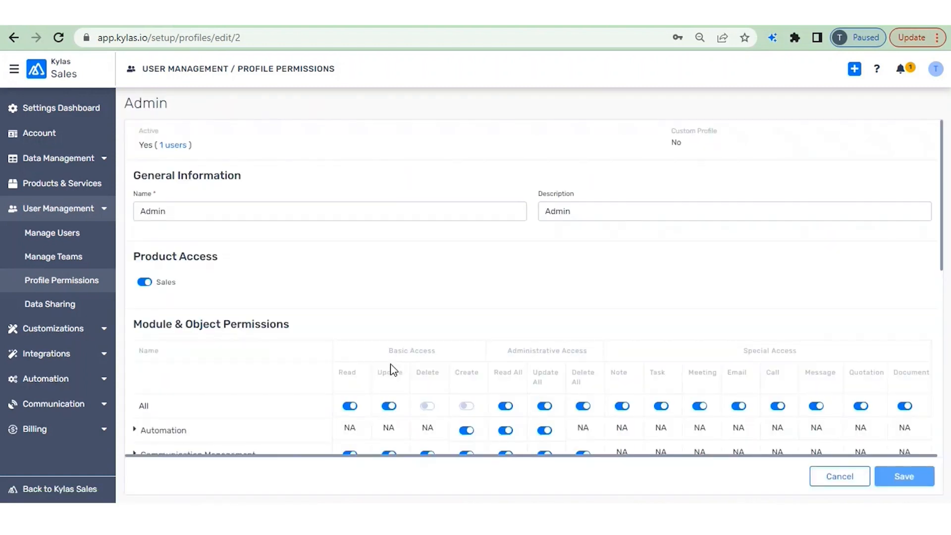
Examine the Admin profile's module permissions, expanding Configuration Management to check its individual entries, including Layout
scroll(391, 365, down, 5)
scroll(390, 364, down, 2)
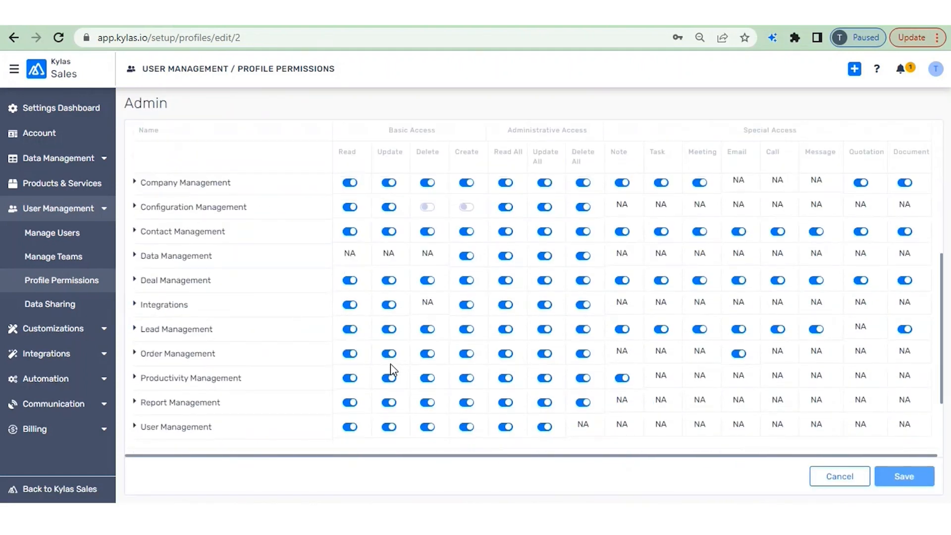
scroll(188, 377, up, 1)
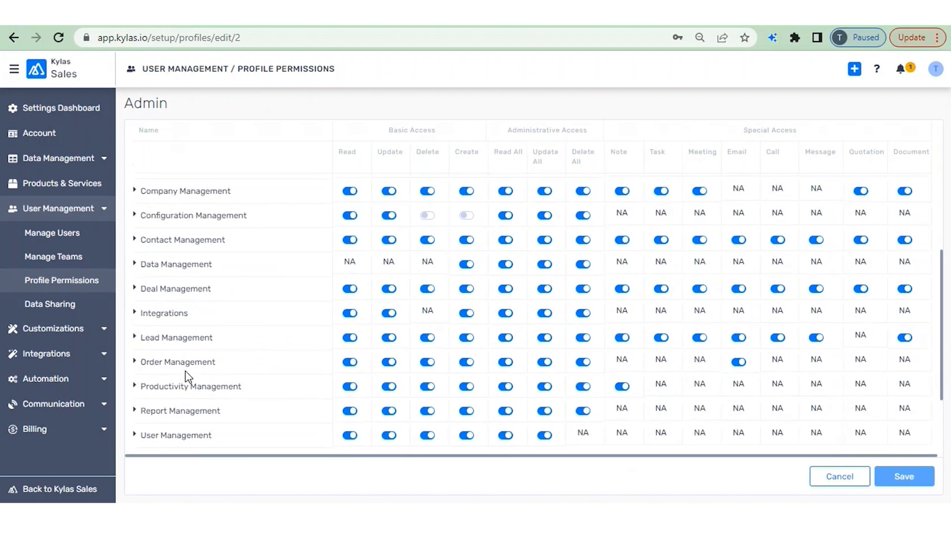
scroll(189, 377, up, 1)
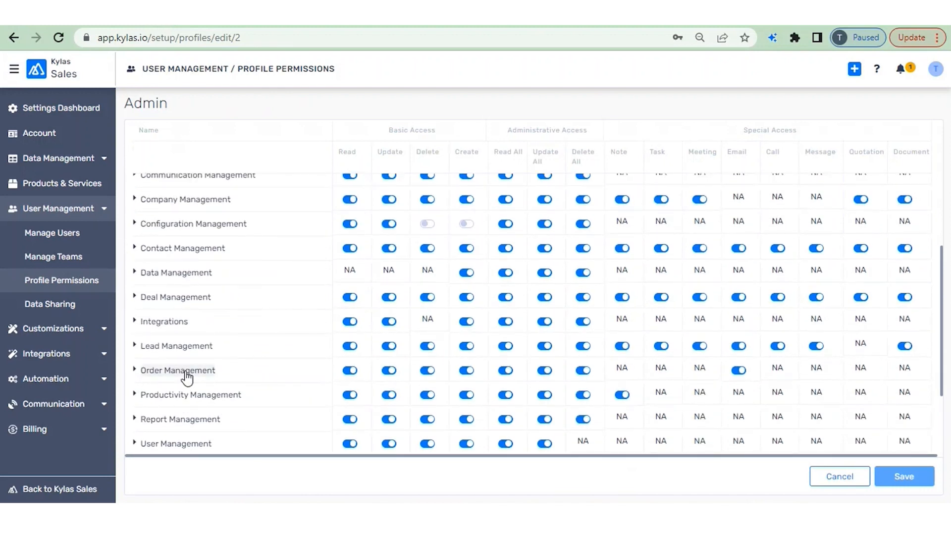
click(135, 223)
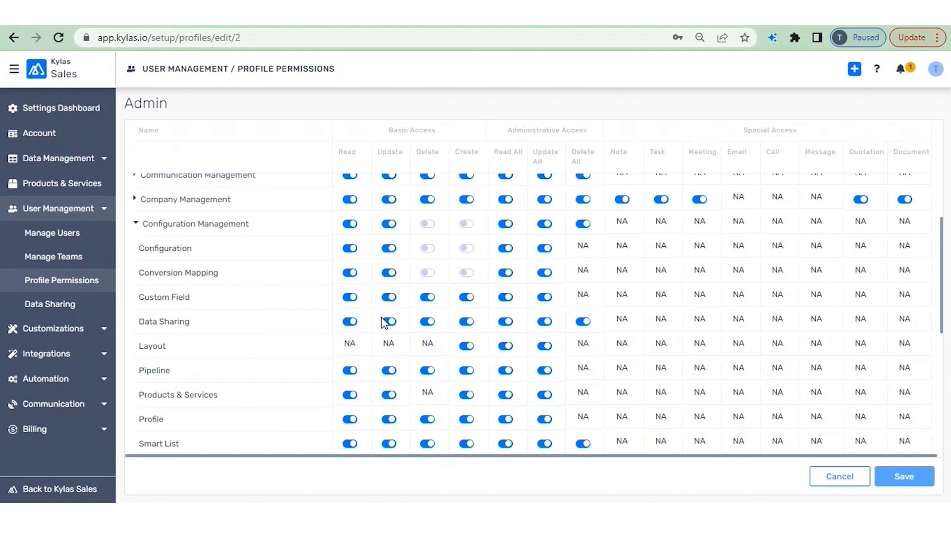
Open the Layouts list among the Customizations settings
click(106, 334)
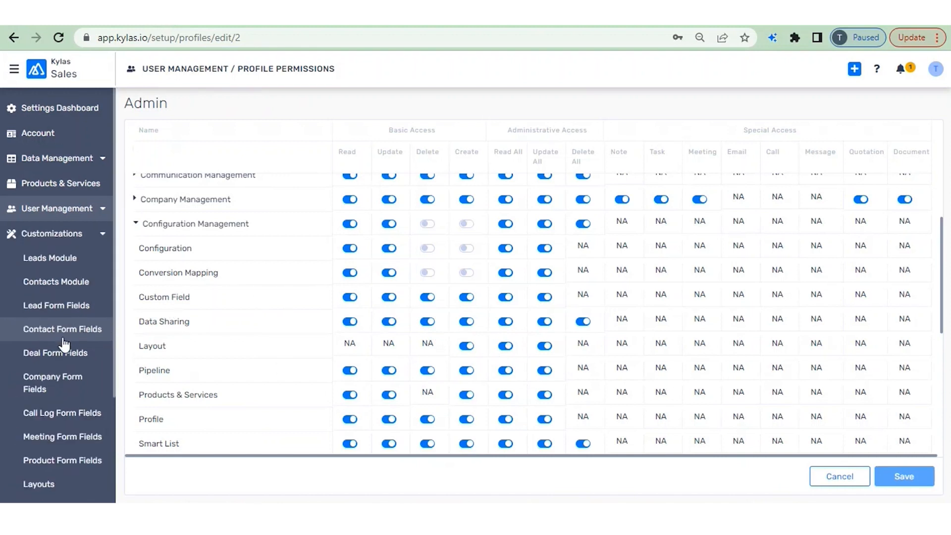
scroll(67, 381, down, 2)
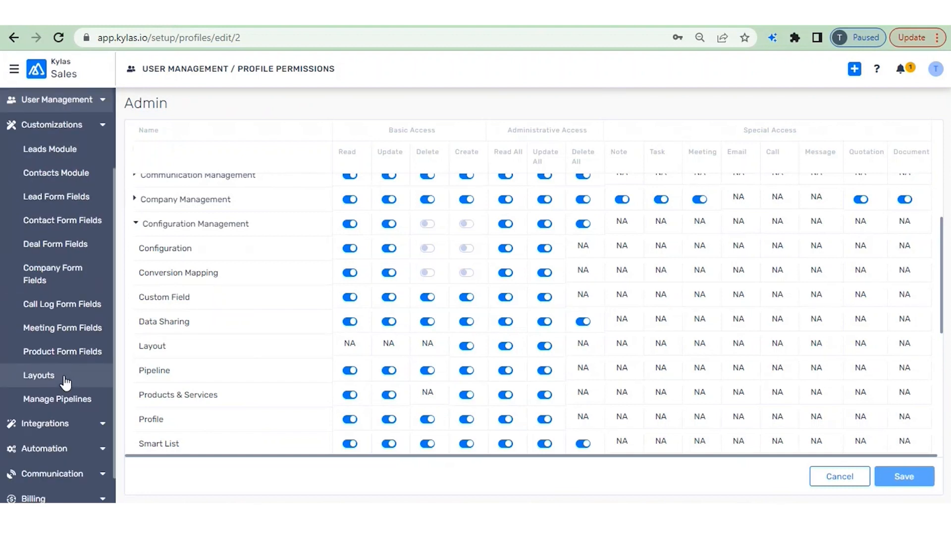
click(65, 380)
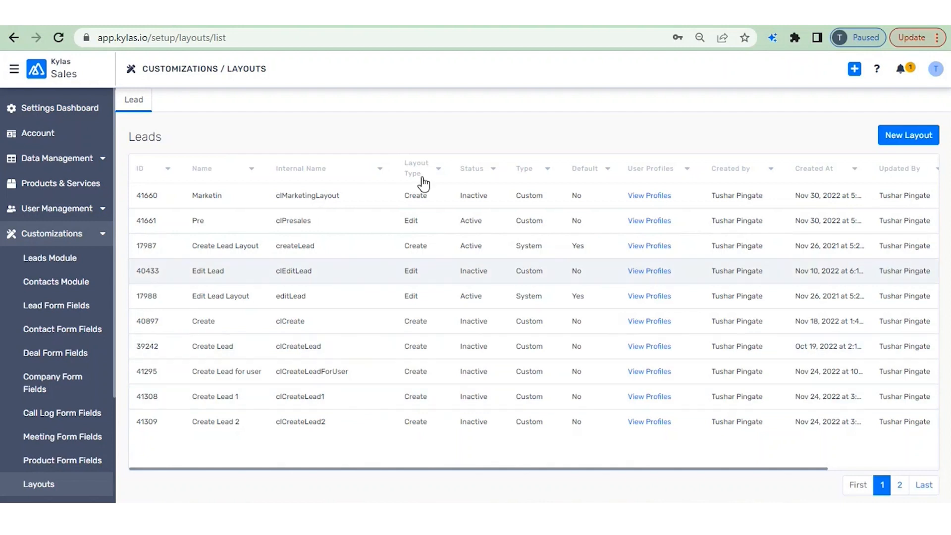
Check the profile details and e-mail of the signed-in account, leaving them unedited
click(934, 71)
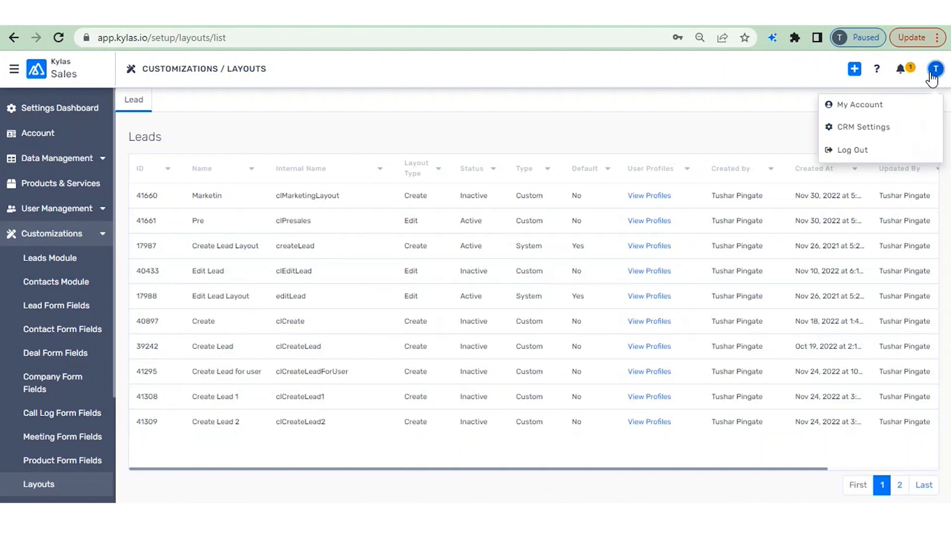
click(842, 115)
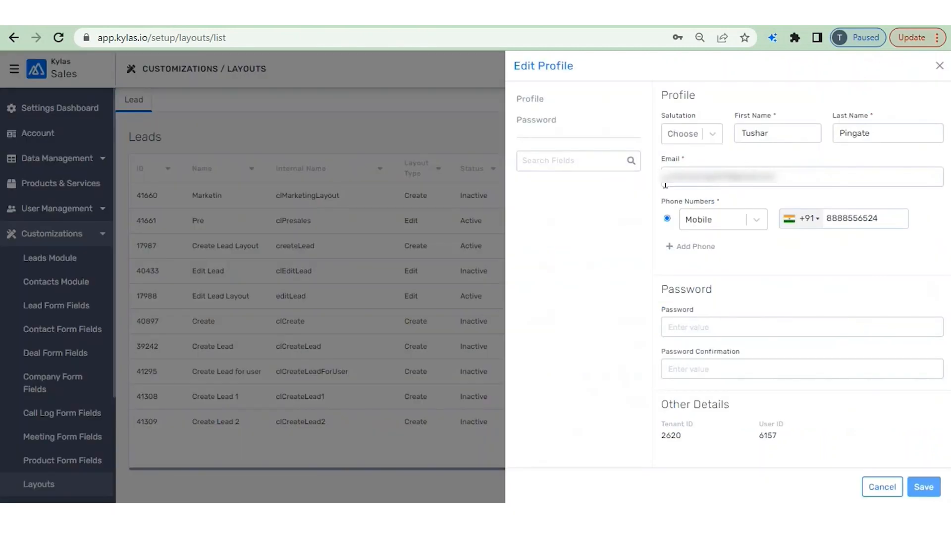
drag(666, 181, 781, 184)
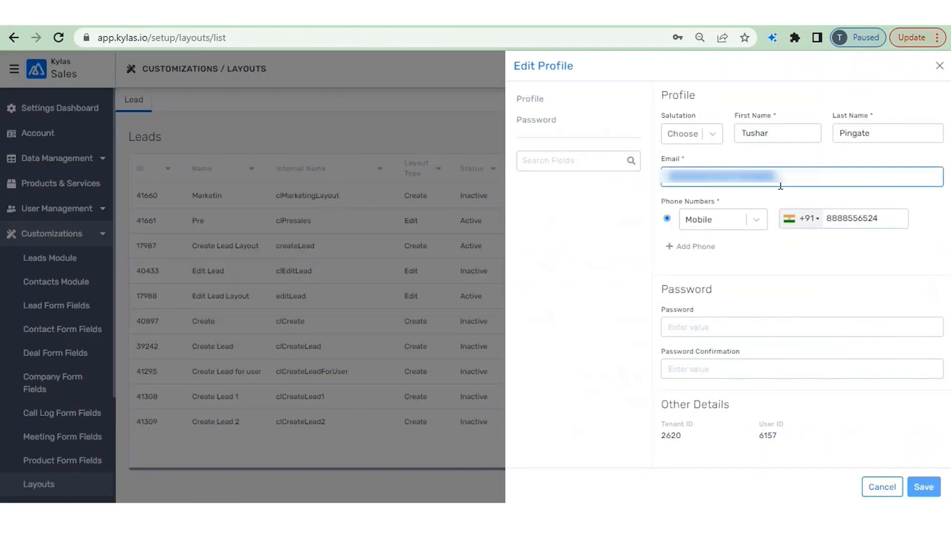
click(939, 71)
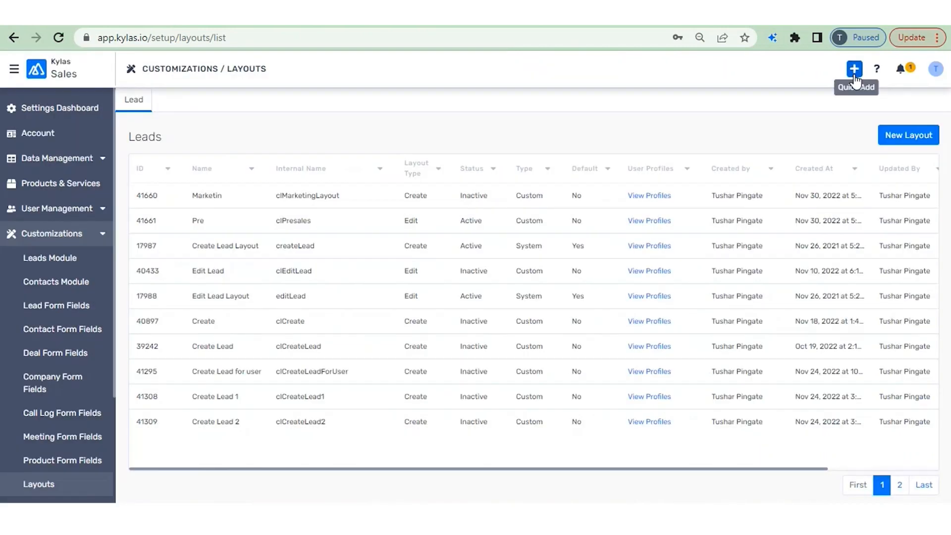
Open a blank Add Lead form and examine its fields, first the required and important ones, then all of them
click(855, 69)
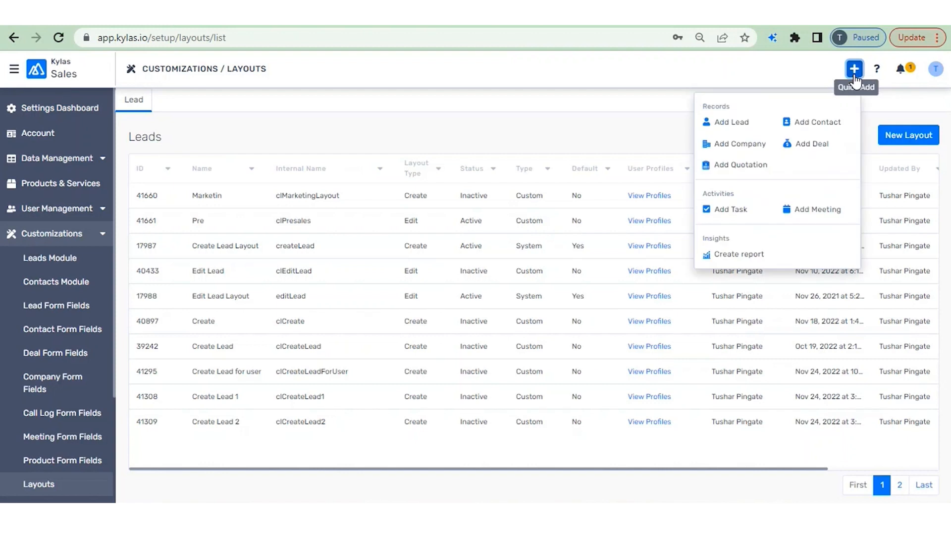
click(728, 124)
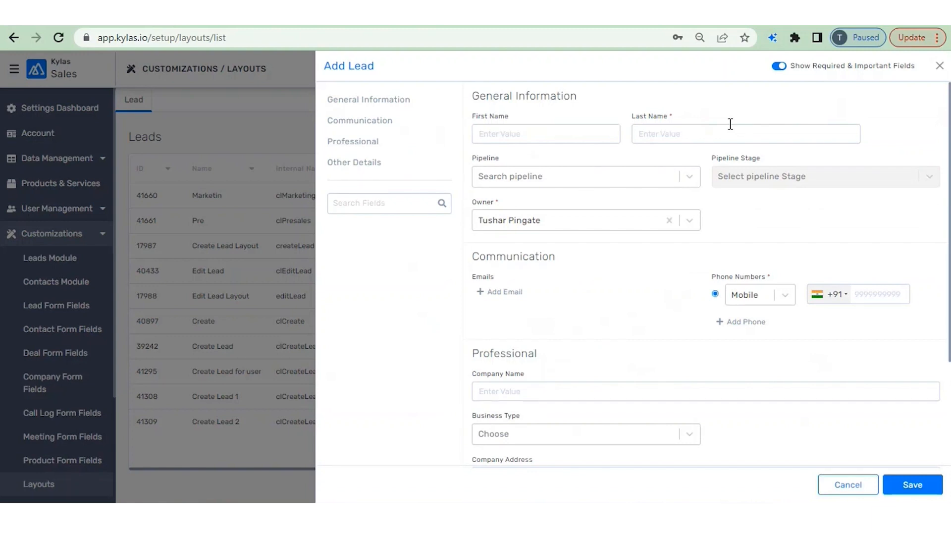
scroll(630, 280, down, 3)
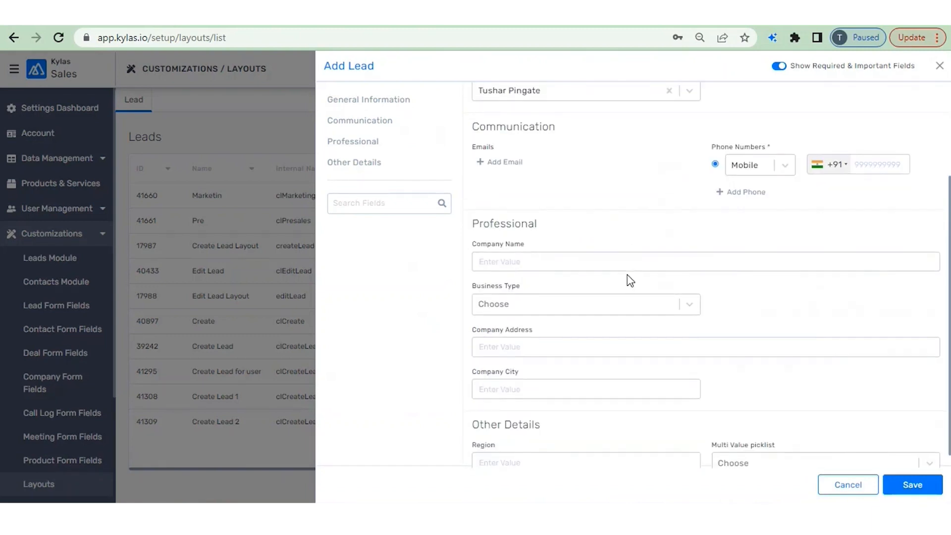
scroll(629, 279, up, 3)
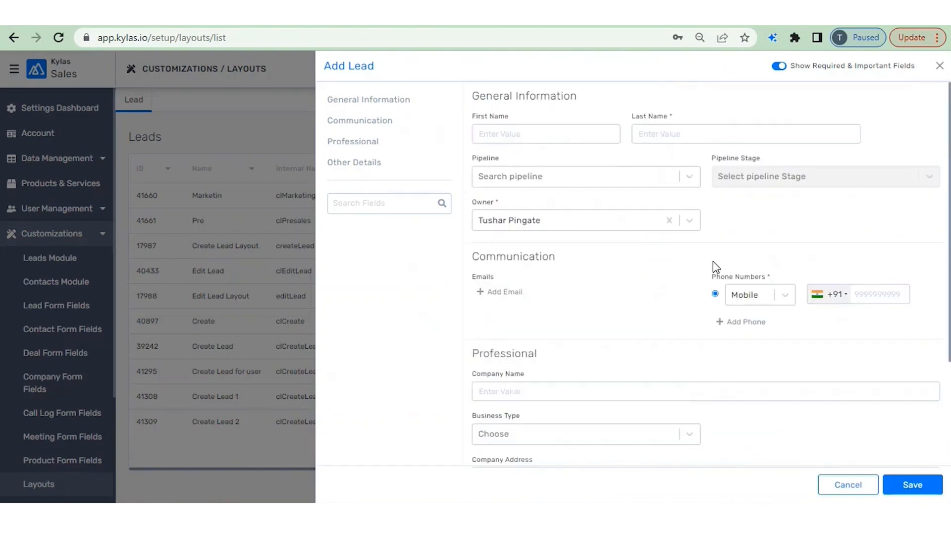
scroll(714, 266, down, 3)
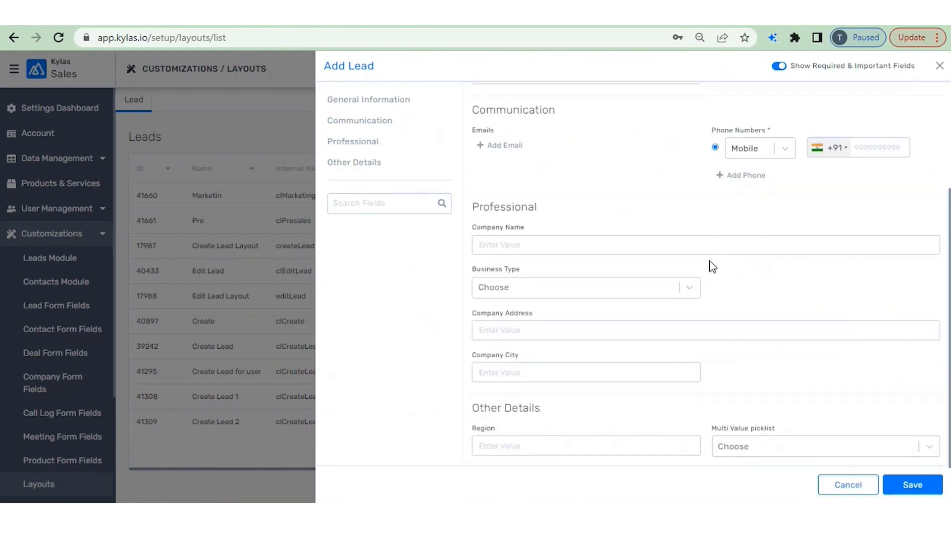
click(779, 66)
scroll(680, 323, down, 10)
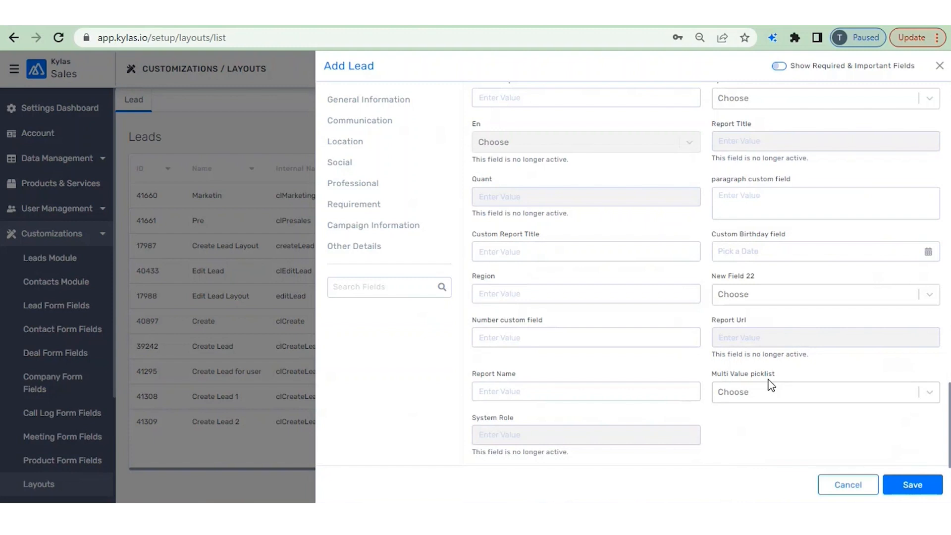
Switch to the second account in the incognito browser window and check its profile details and its assigned profile in the user list
key(alt+Tab)
key(alt+Tab)
key(alt+Tab)
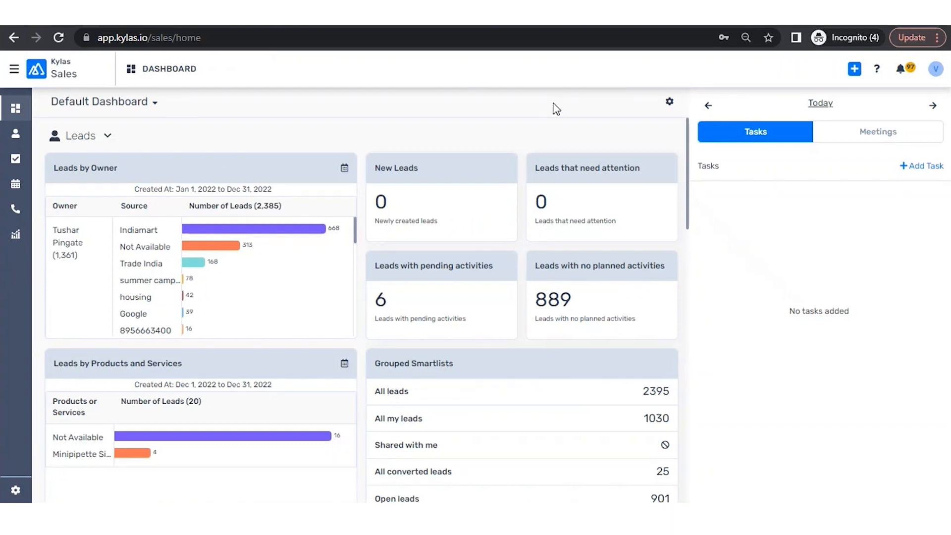
click(936, 69)
click(876, 104)
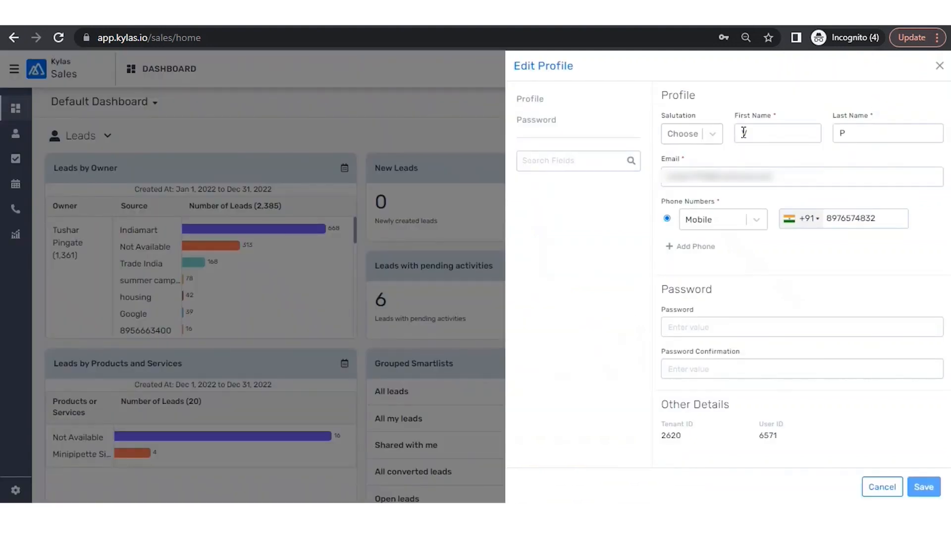
click(939, 66)
click(16, 490)
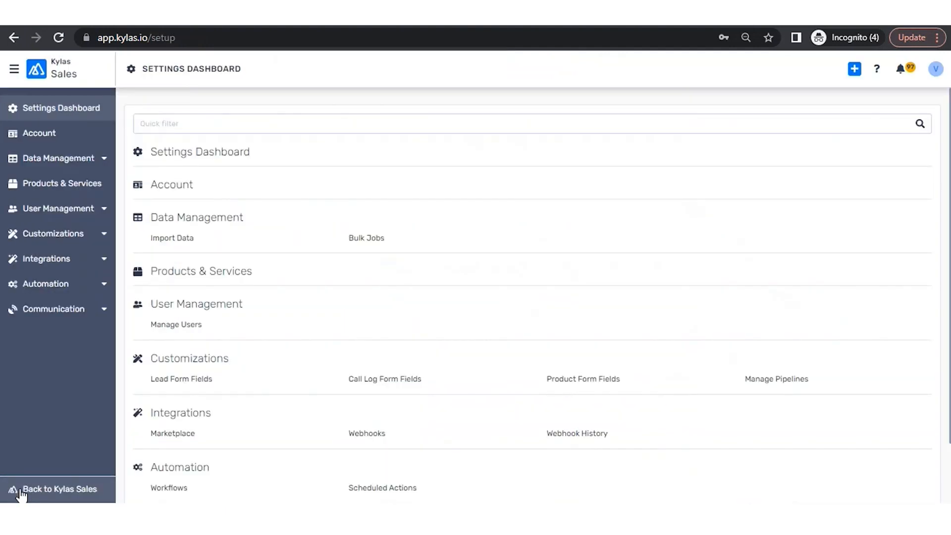
click(187, 327)
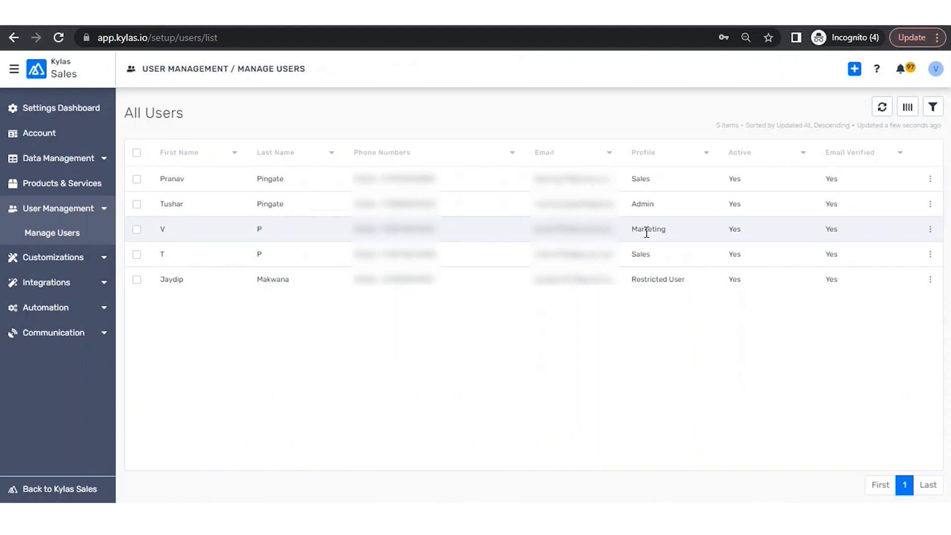
Examine the second account's Add Lead form with all fields shown, and close it without saving
click(853, 70)
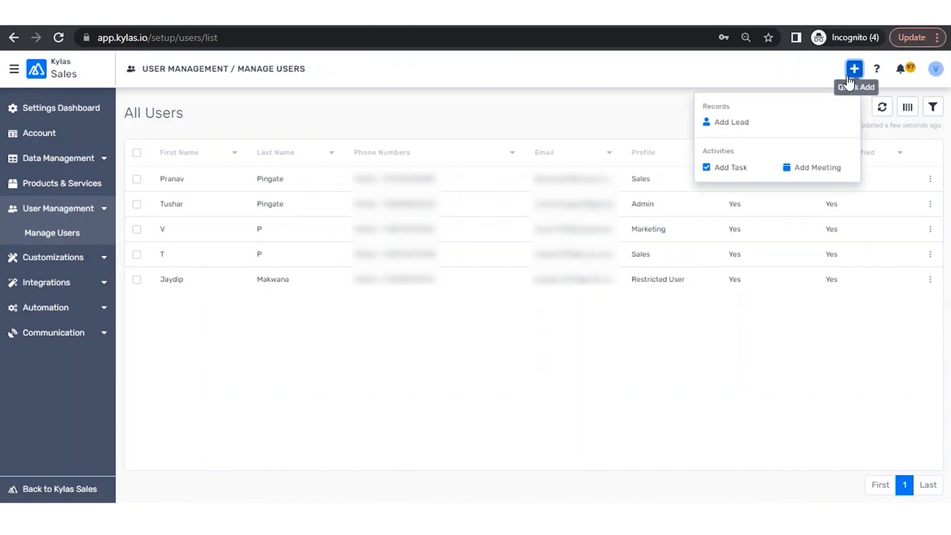
click(731, 126)
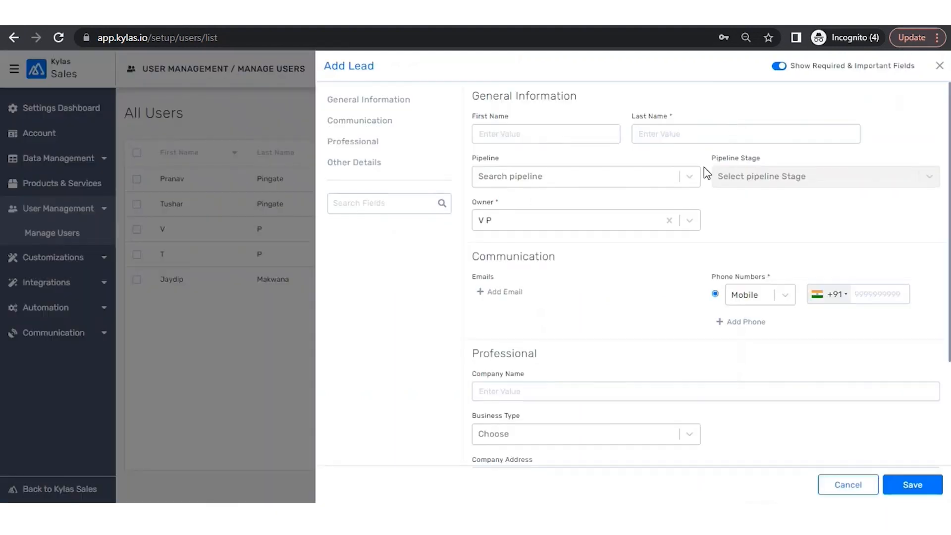
click(780, 66)
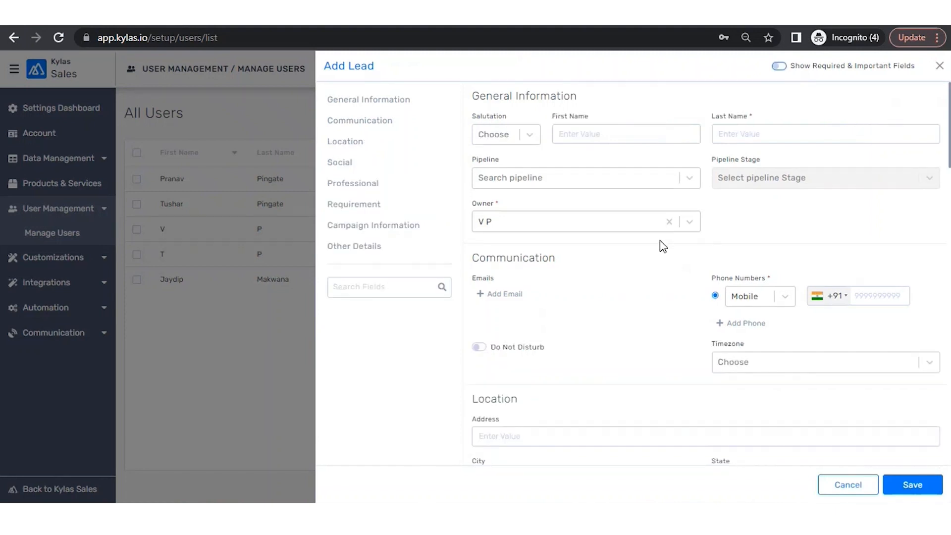
scroll(661, 240, down, 10)
scroll(661, 241, down, 15)
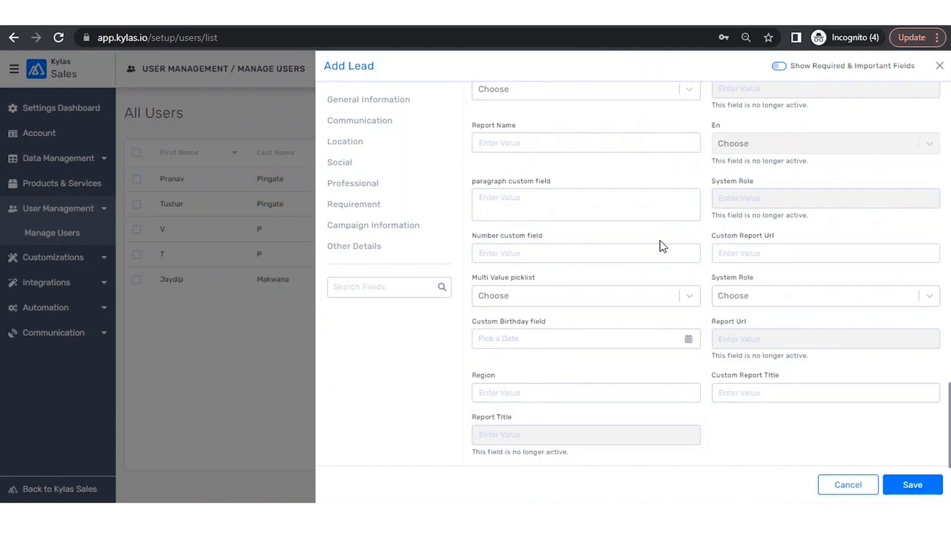
scroll(663, 246, up, 20)
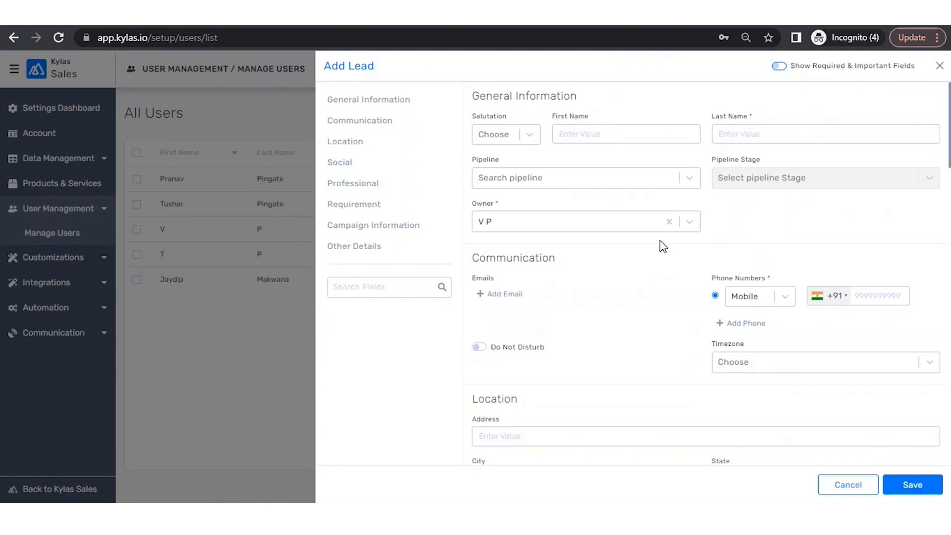
click(940, 66)
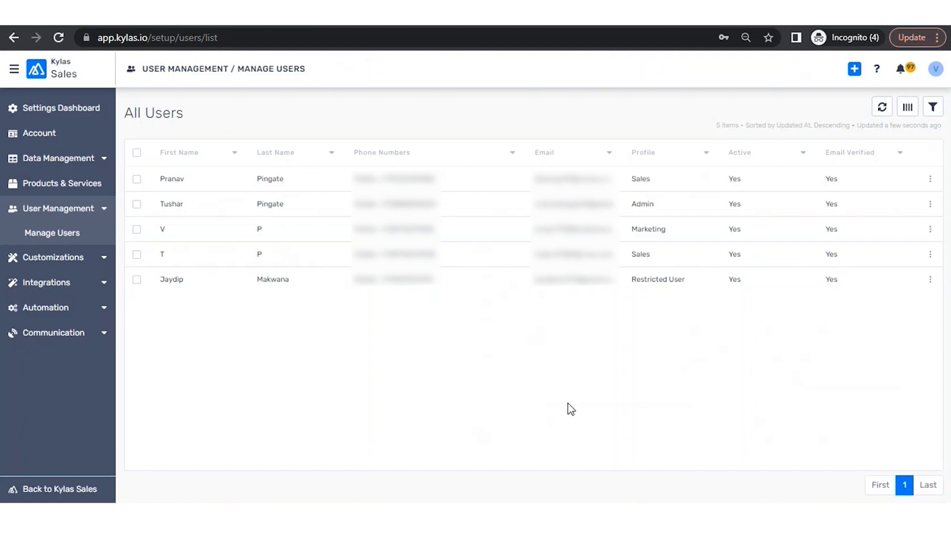
Switch back to the admin account's browser window, close its Add Lead form without saving and start a new lead layout
key(alt+Tab)
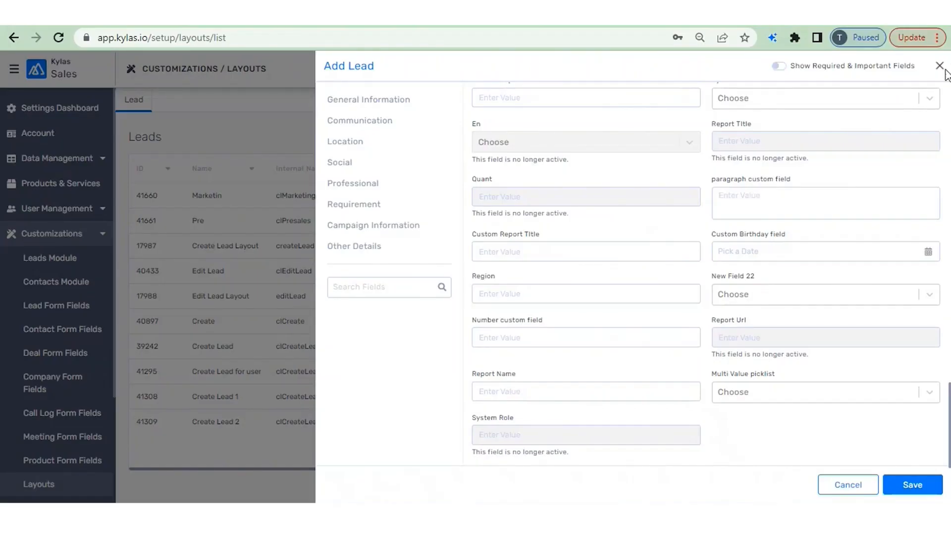
click(940, 66)
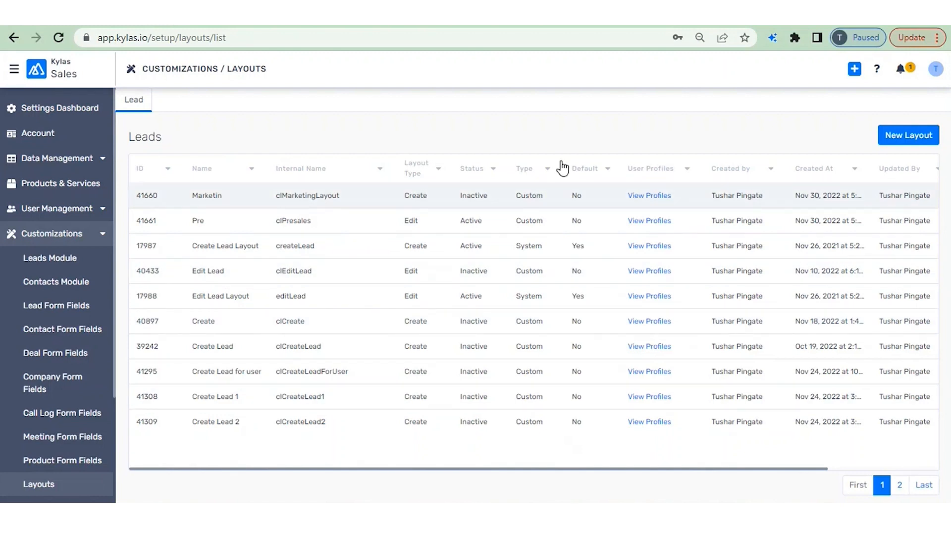
click(890, 146)
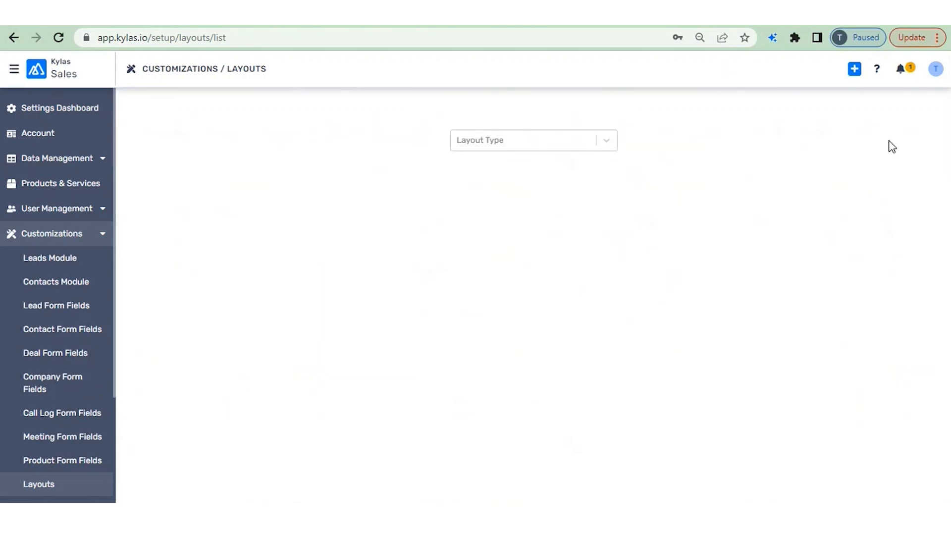
click(607, 148)
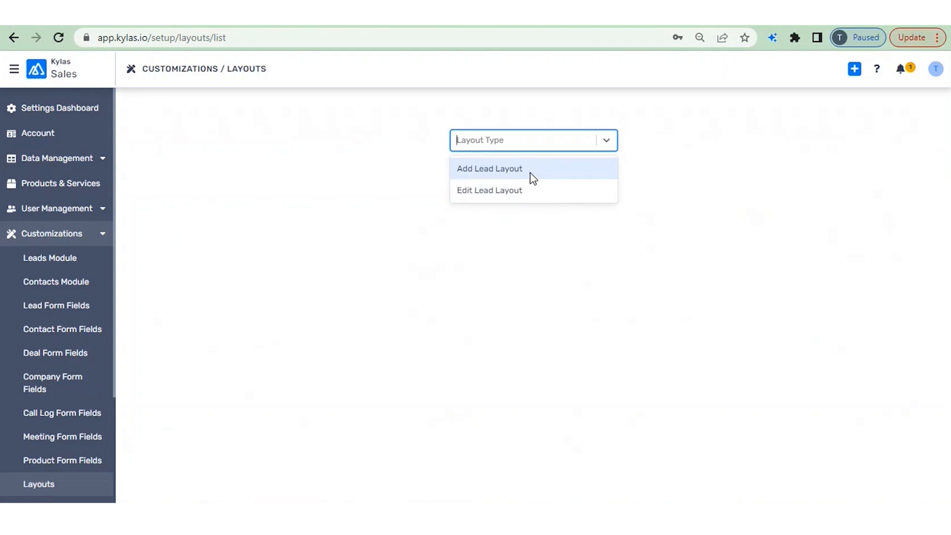
View the admin's default Add Lead form and close it without saving
click(853, 71)
click(726, 127)
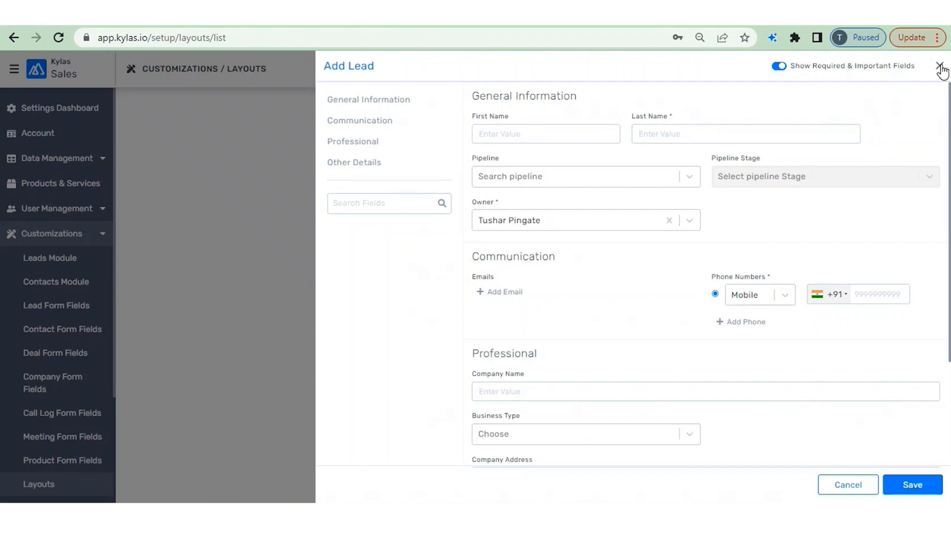
click(940, 69)
Set the new layout's type to Add Lead Layout
click(598, 143)
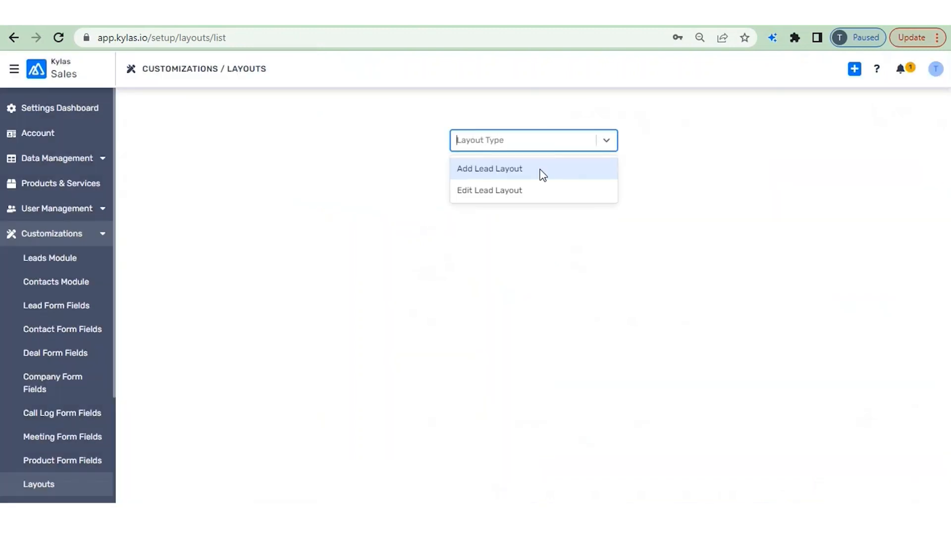
click(735, 182)
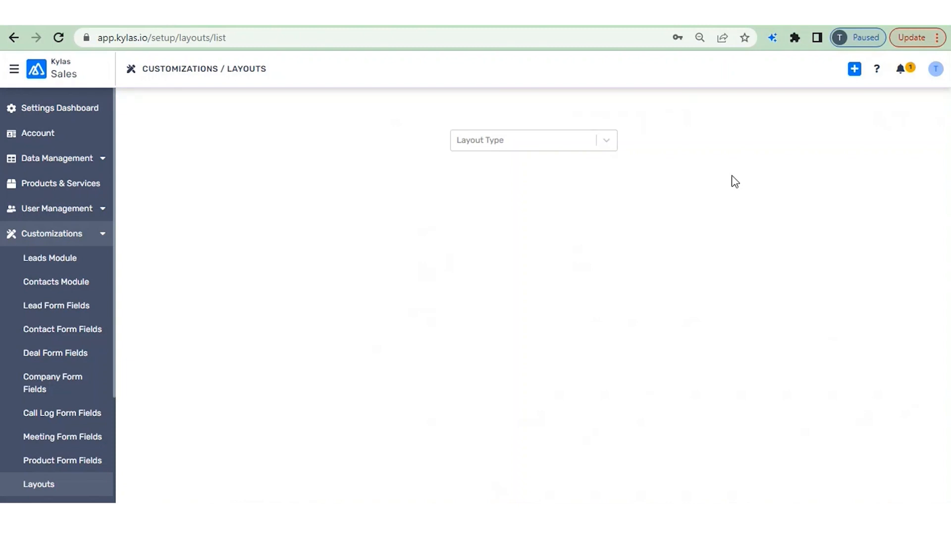
click(609, 147)
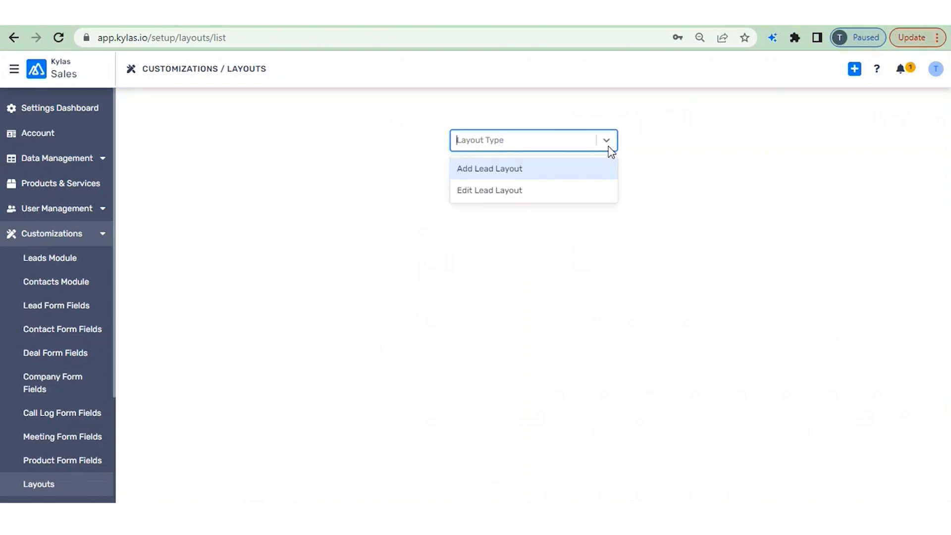
click(483, 178)
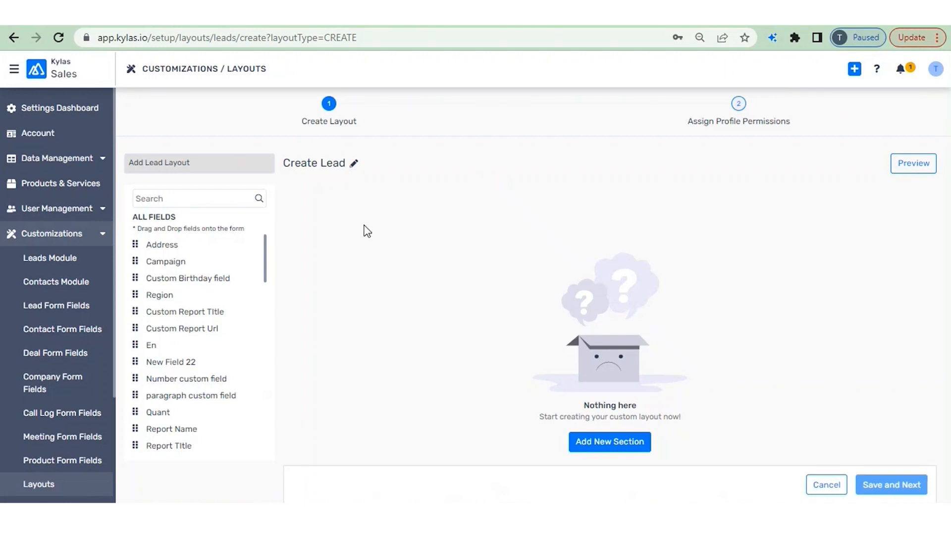
Rename the new layout as Marketing Layout
click(353, 167)
drag(363, 162, 279, 169)
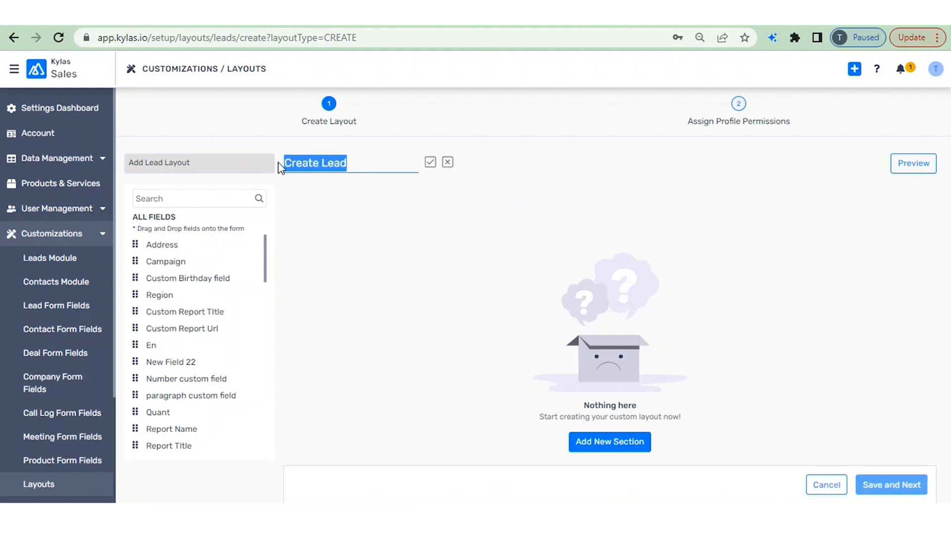
text(M)
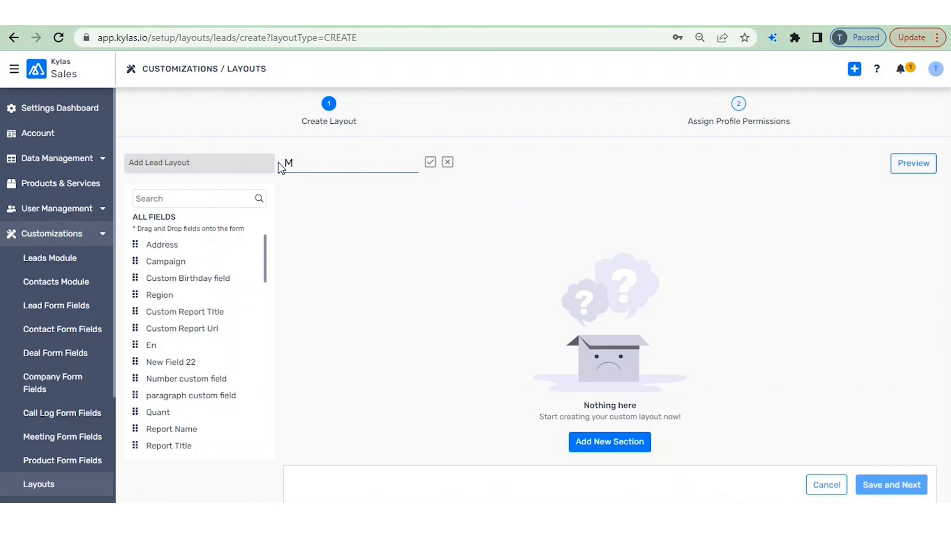
text(arketing Layu)
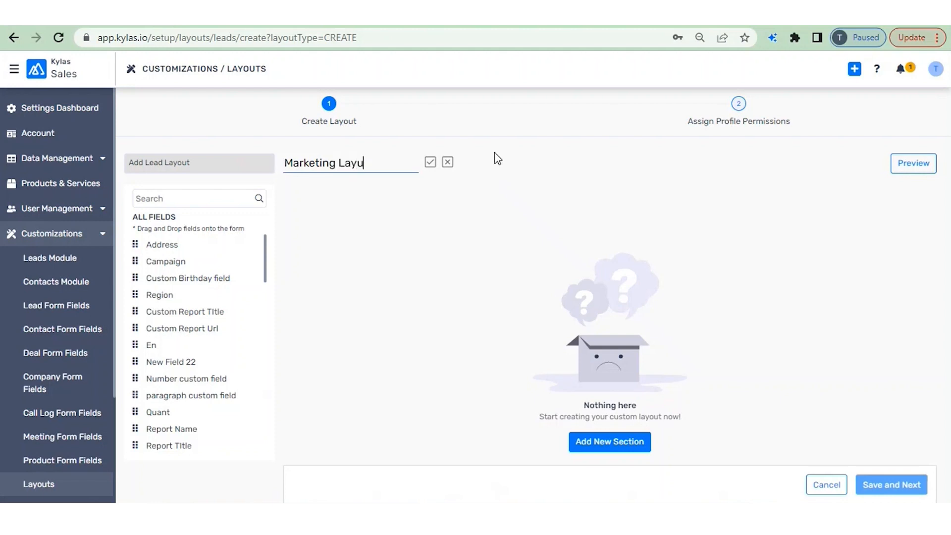
key(BackSpace)
text(out)
click(431, 163)
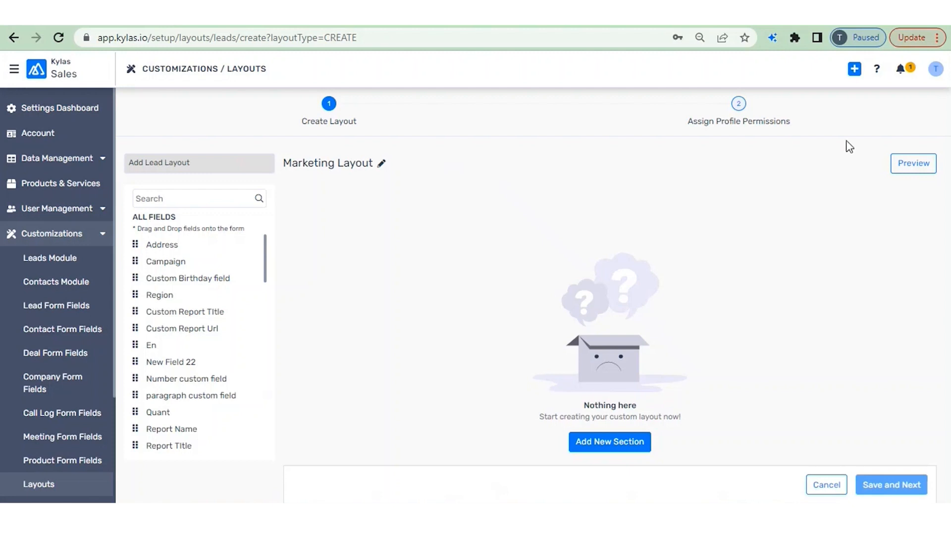
Examine the default Add Lead form section by section, first the required and important fields, then all fields, and close it without saving
click(859, 78)
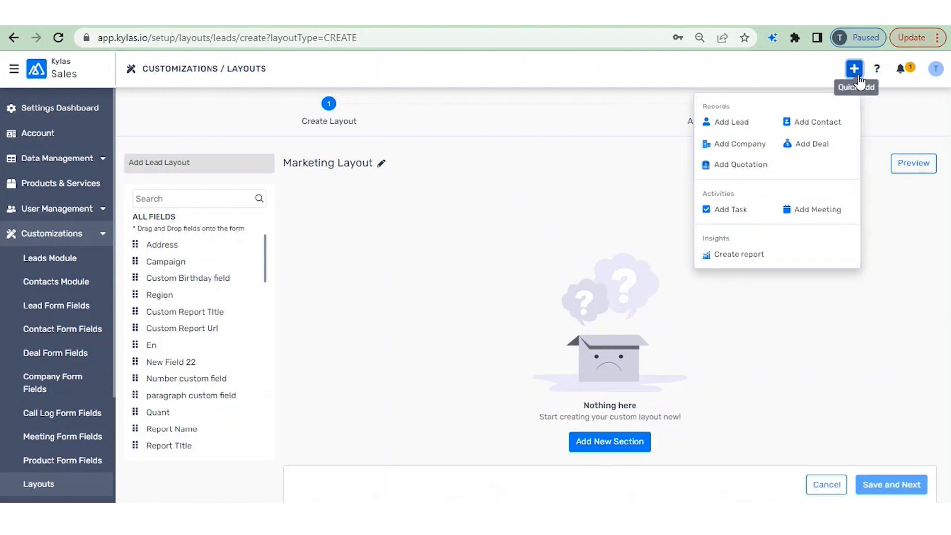
click(728, 124)
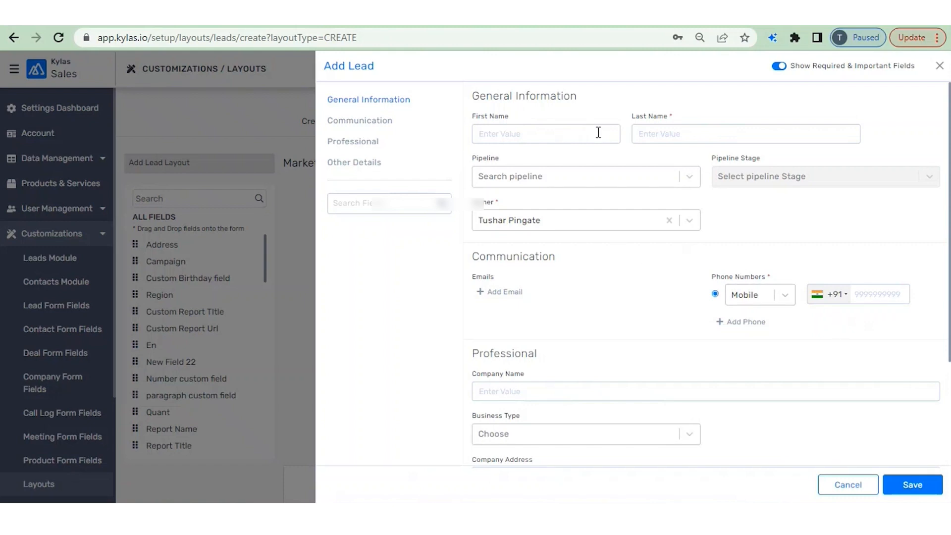
click(365, 124)
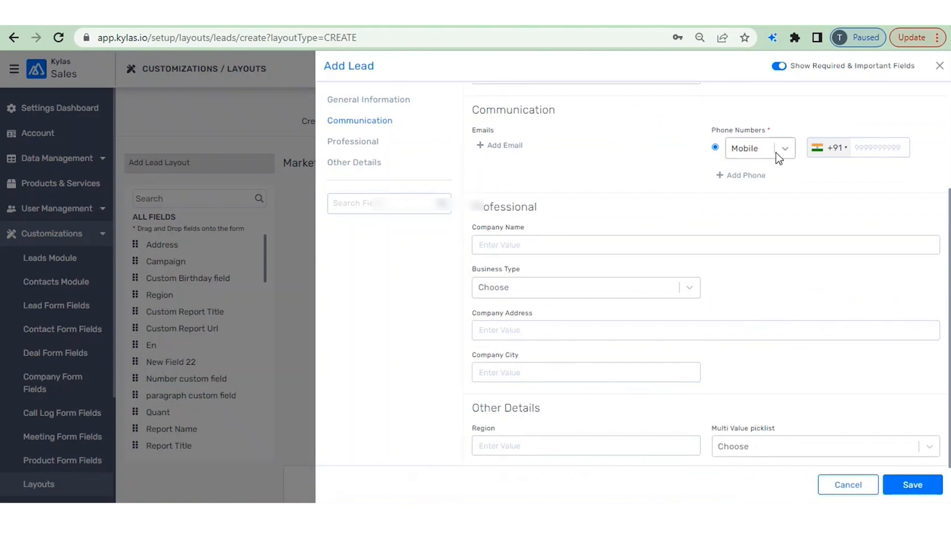
click(362, 142)
click(778, 68)
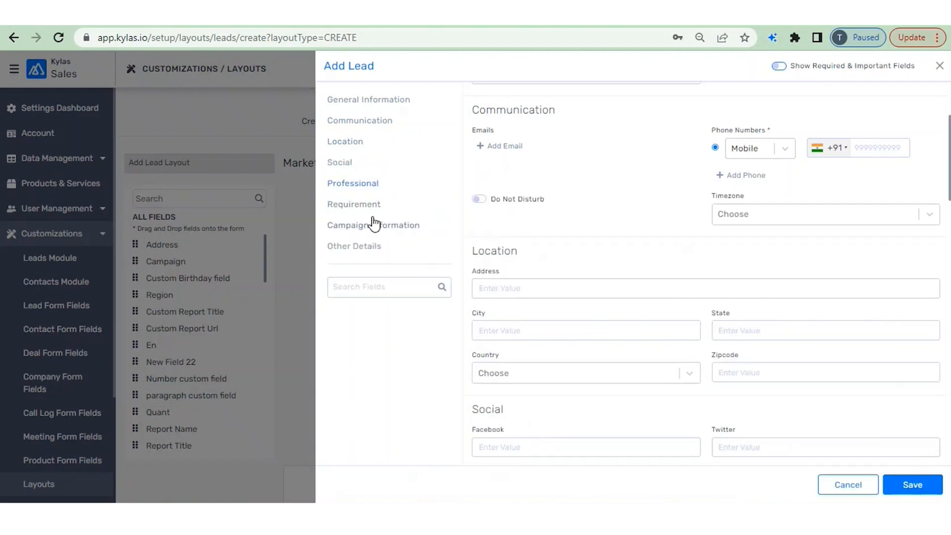
click(356, 205)
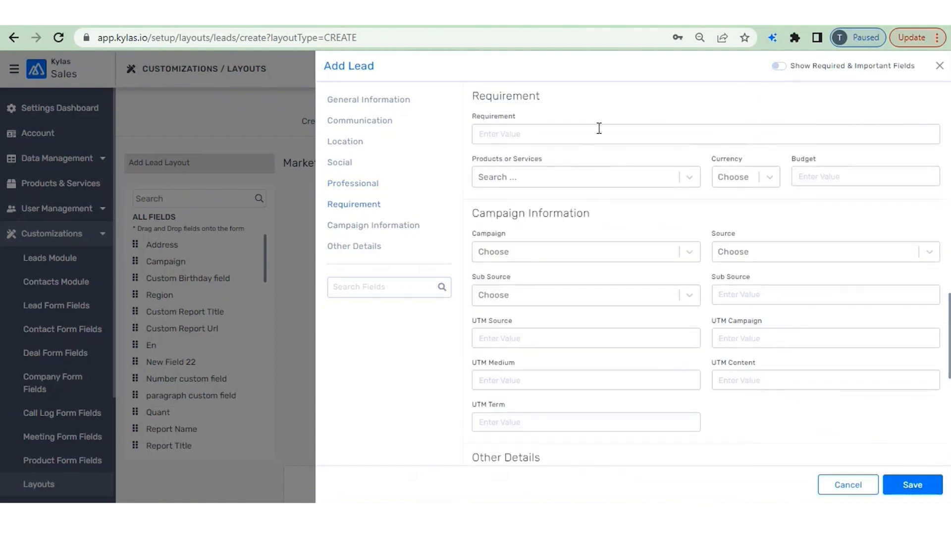
click(382, 227)
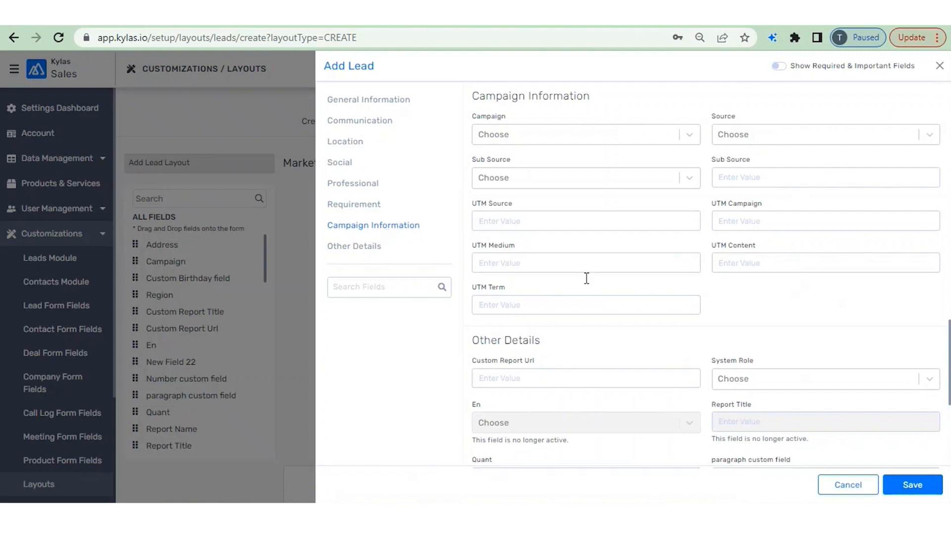
click(372, 253)
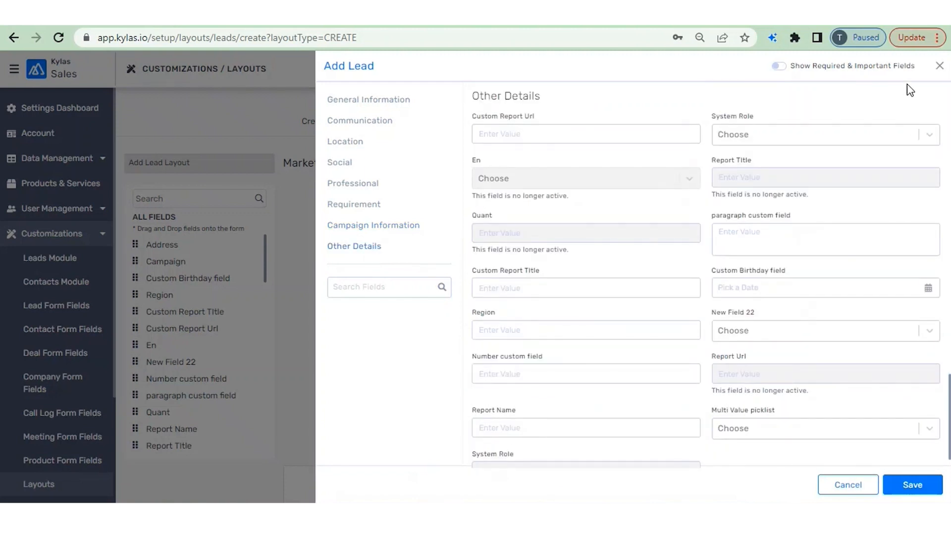
click(940, 66)
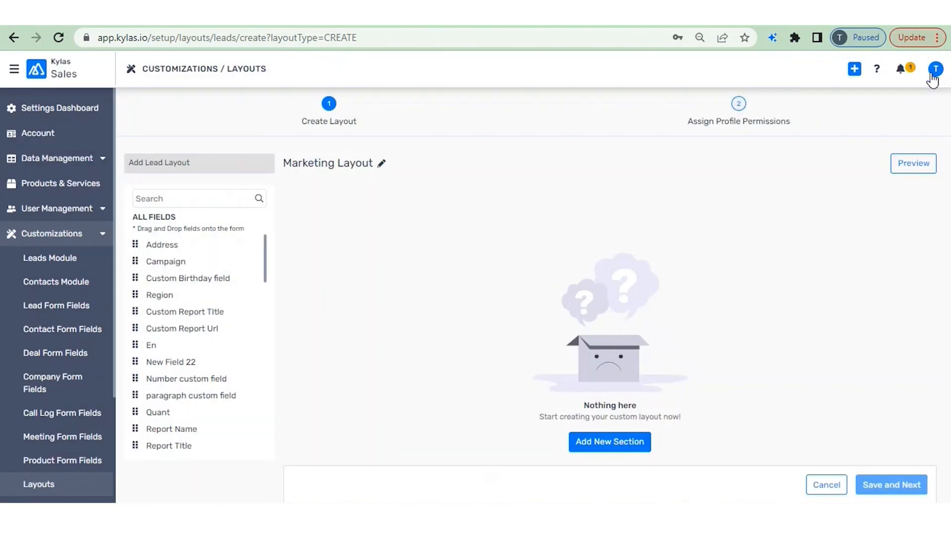
Add a first section to the layout and name it Basic Info
click(612, 442)
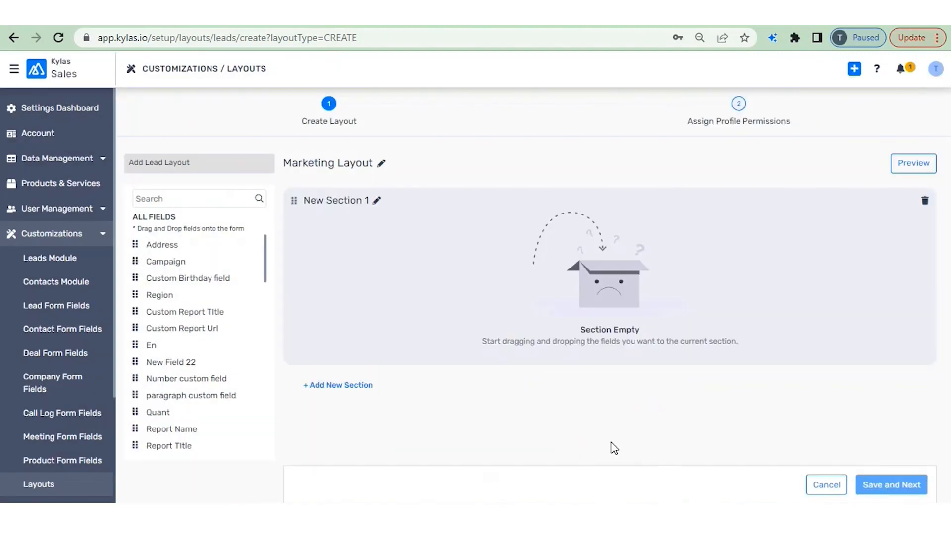
click(377, 201)
drag(378, 204, 293, 207)
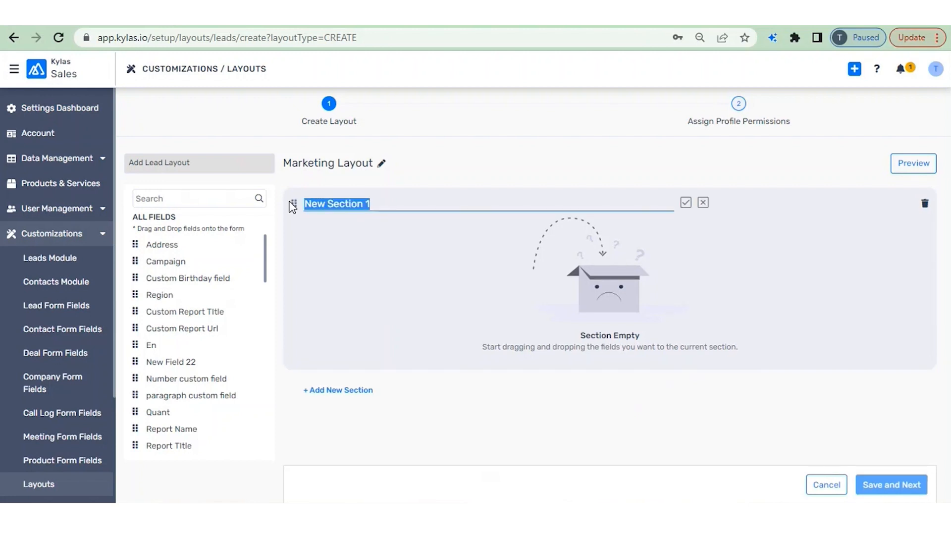
text(Basic Name)
key(BackSpace)
key(BackSpace)
key(BackSpace)
key(BackSpace)
text(Ing=f)
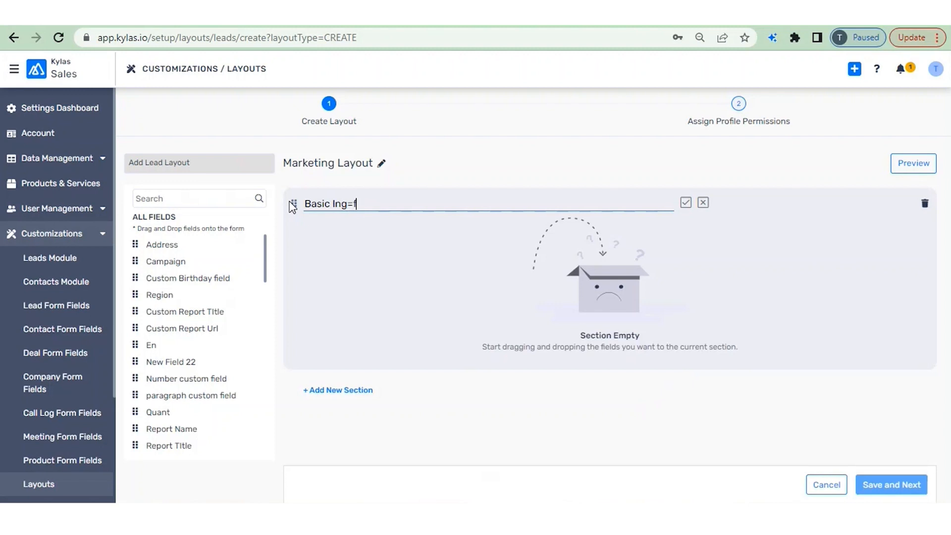
key(BackSpace)
key(BackSpace)
key(BackSpace)
key(BackSpace)
text(Info)
click(686, 203)
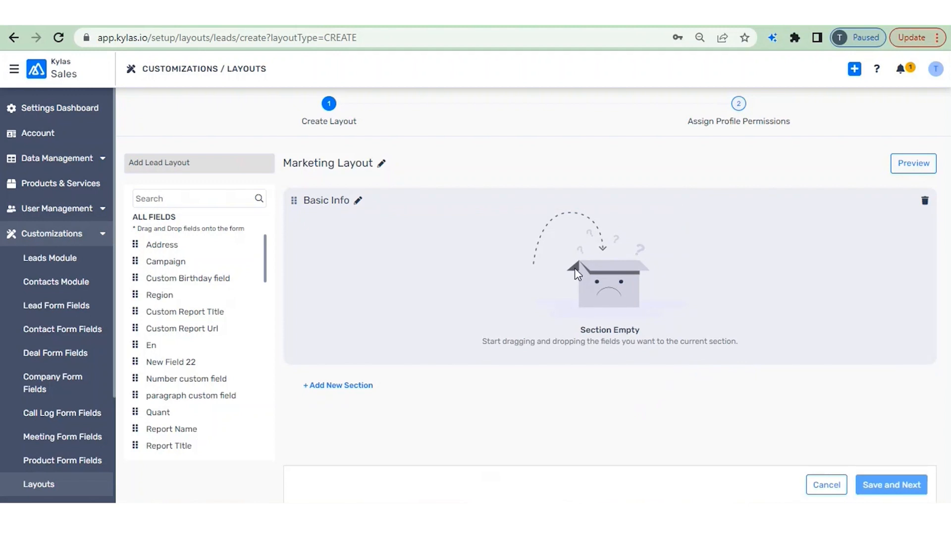
Find the First Name and Last Name fields and place them side by side in the Basic Info section
click(213, 199)
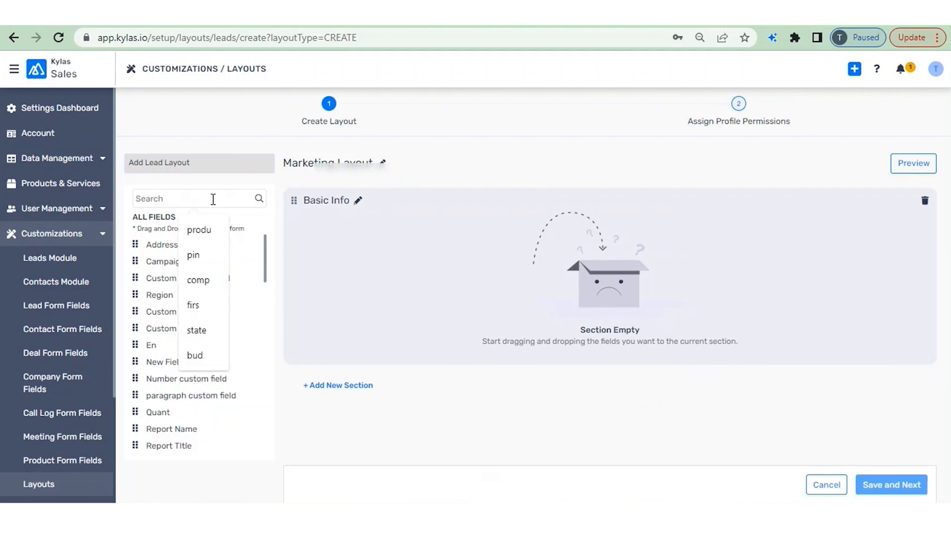
text(fir)
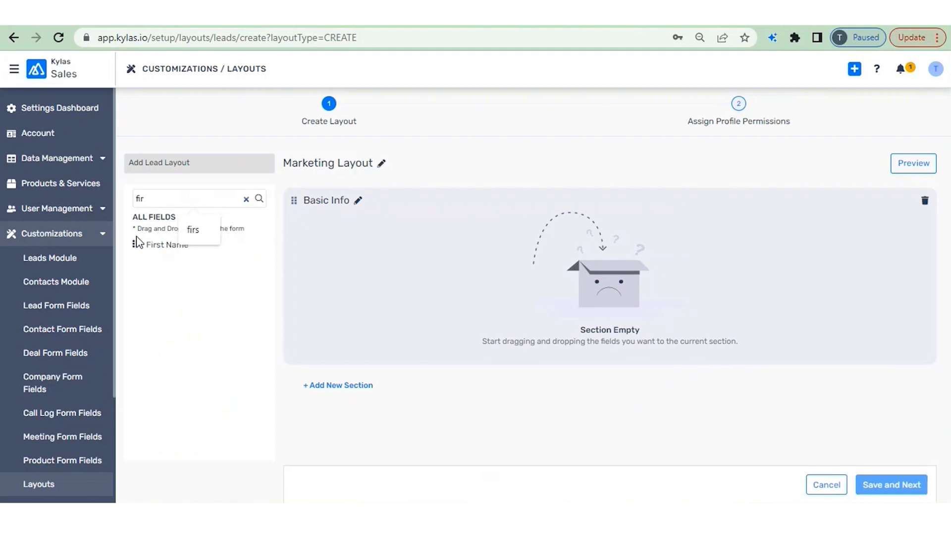
drag(134, 247, 332, 246)
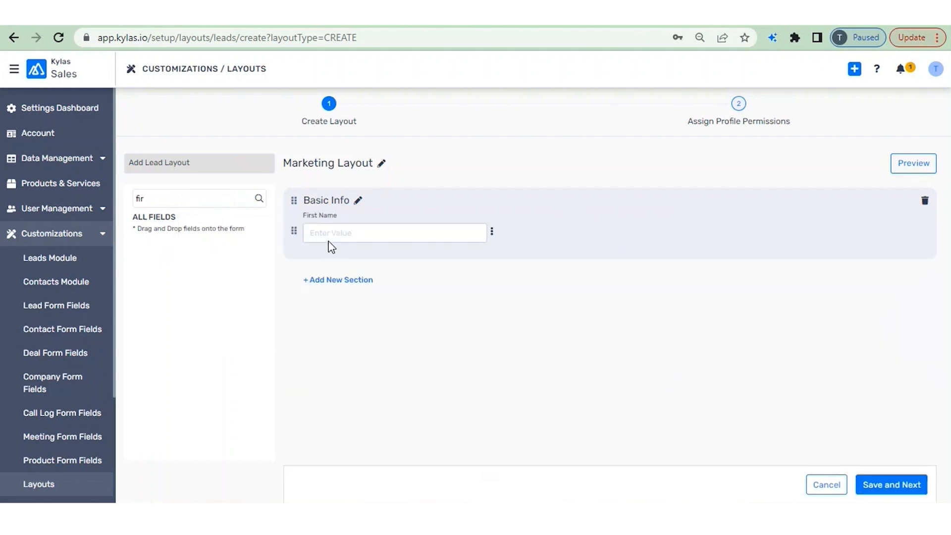
click(187, 201)
key(BackSpace)
key(BackSpace)
key(BackSpace)
text(last)
drag(135, 243, 590, 250)
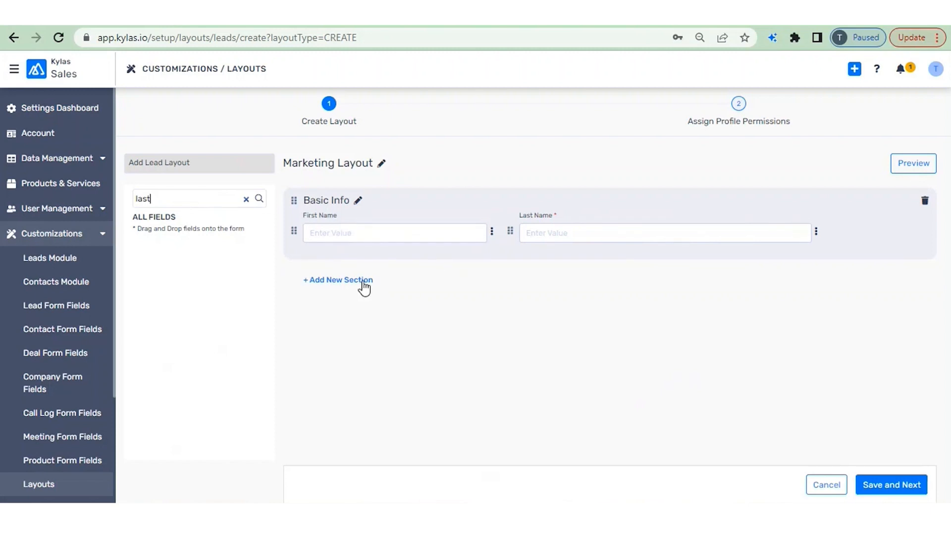
Add a second section below Basic Info and name it Contact Info
click(325, 285)
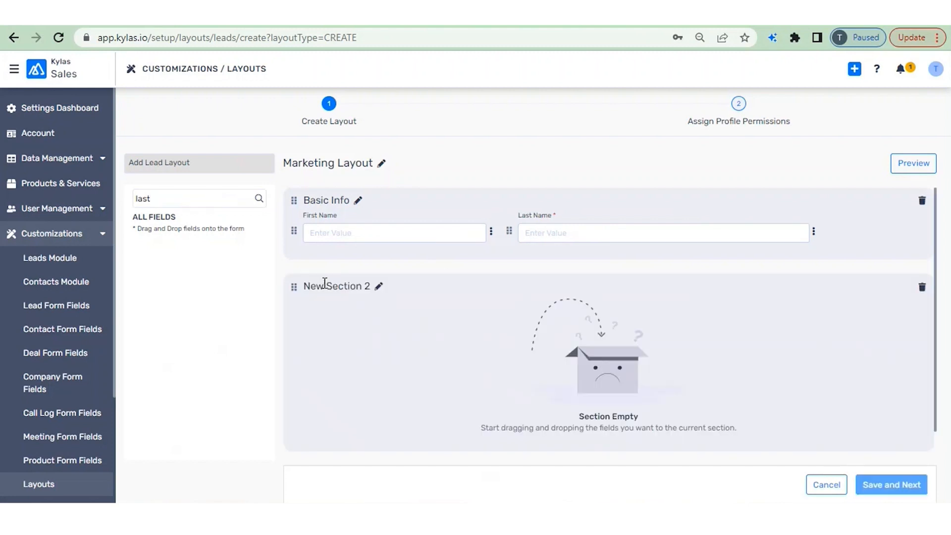
click(377, 287)
drag(343, 290, 307, 290)
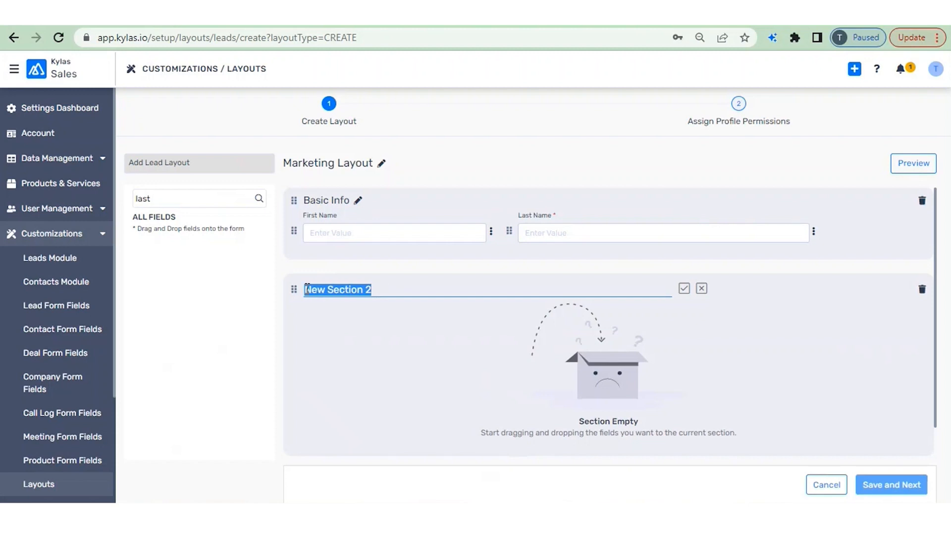
text(Co)
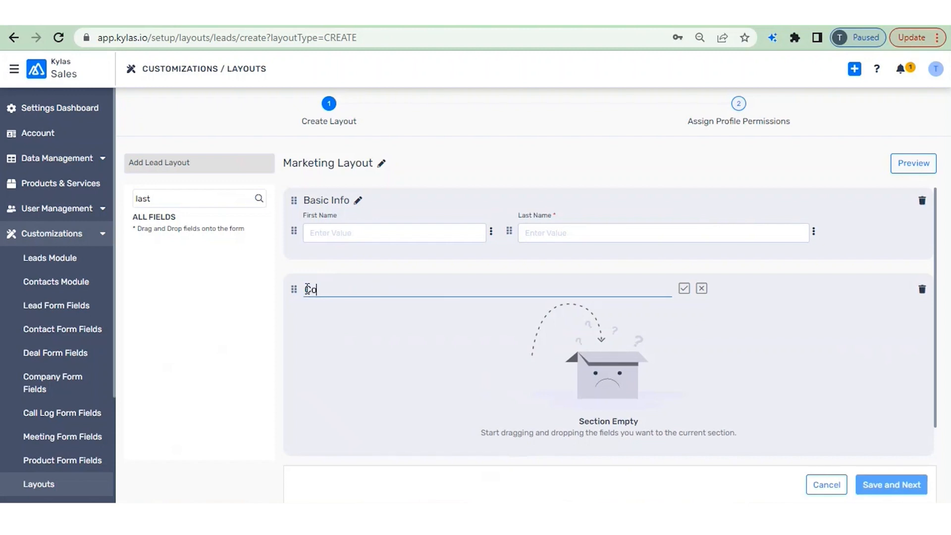
text(ntact Info)
click(684, 288)
Find the Emails field and place it in the Contact Info section
click(213, 200)
key(BackSpace)
key(BackSpace)
key(BackSpace)
key(BackSpace)
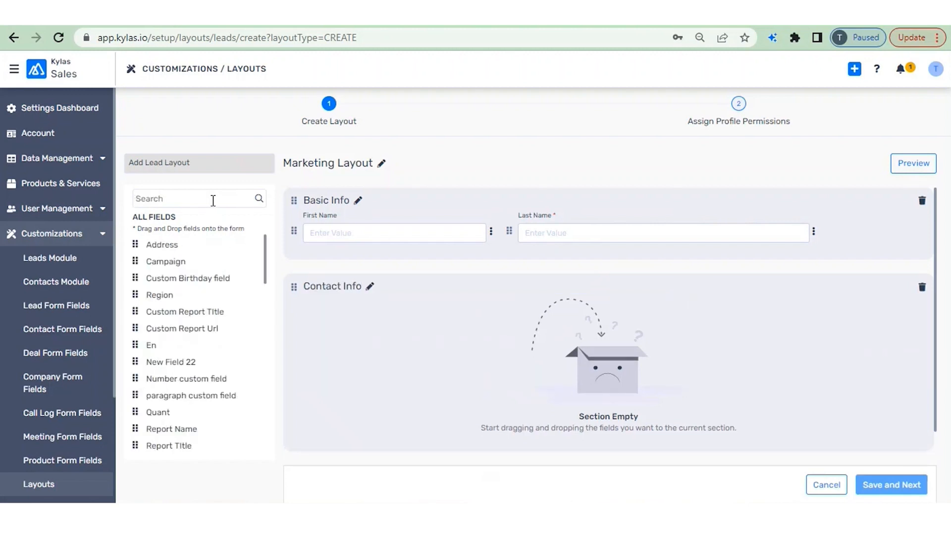
text(email)
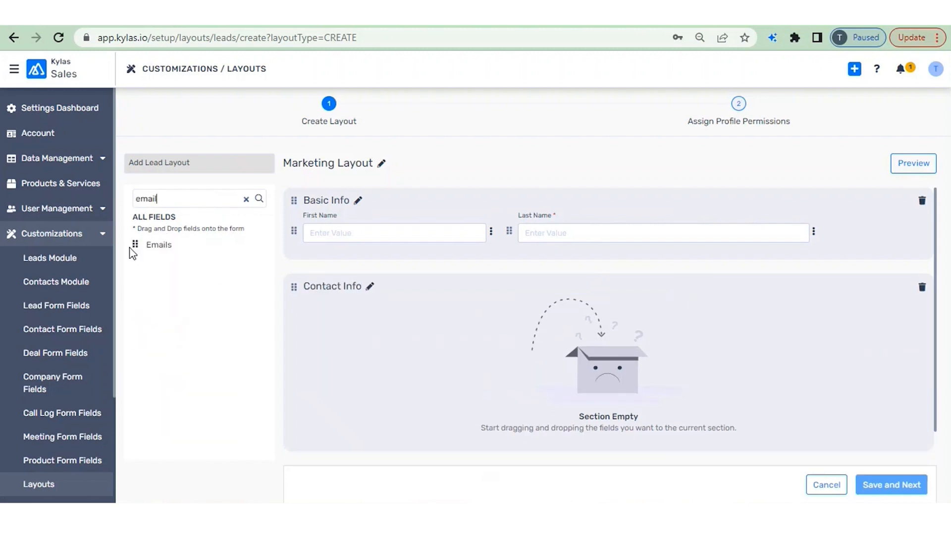
drag(133, 244, 391, 352)
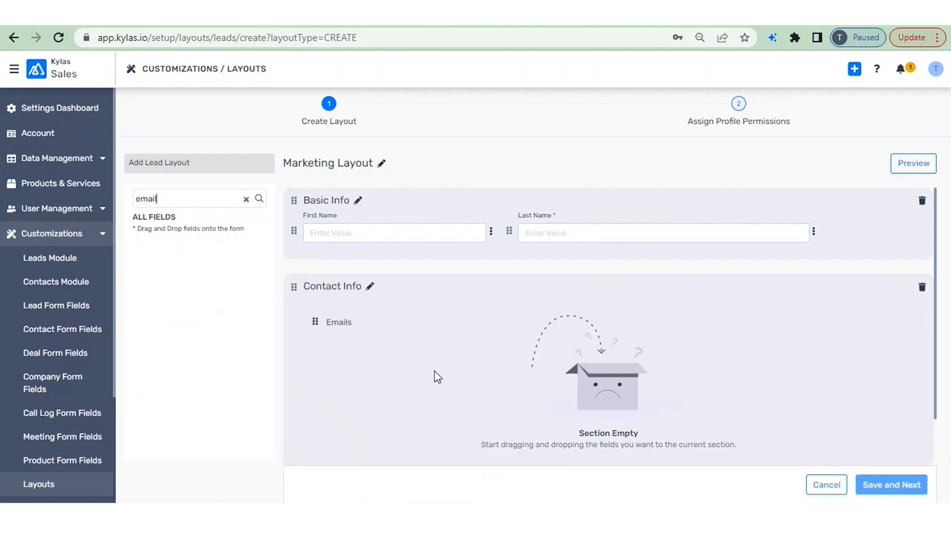
Find the Phone Numbers field and place it beside Emails in the Contact Info section
key(BackSpace)
key(BackSpace)
key(BackSpace)
key(BackSpace)
key(BackSpace)
text(phone)
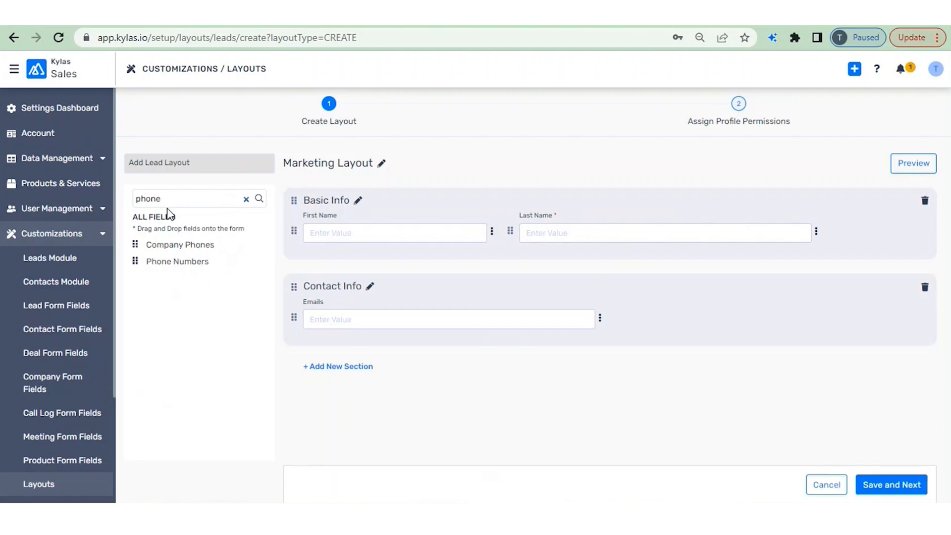
drag(135, 261, 732, 327)
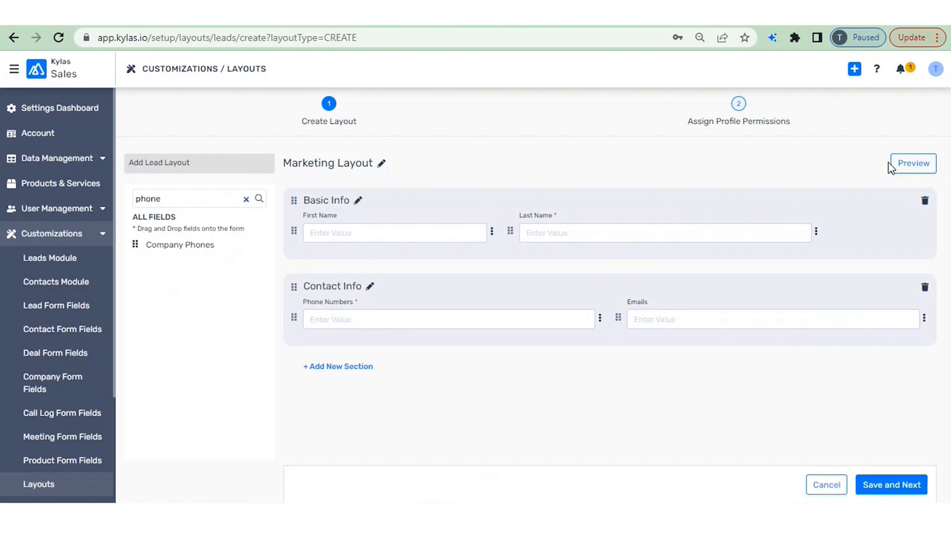
Preview the Add Lead form with its Basic Info and Contact Info sections, and close the preview
click(900, 170)
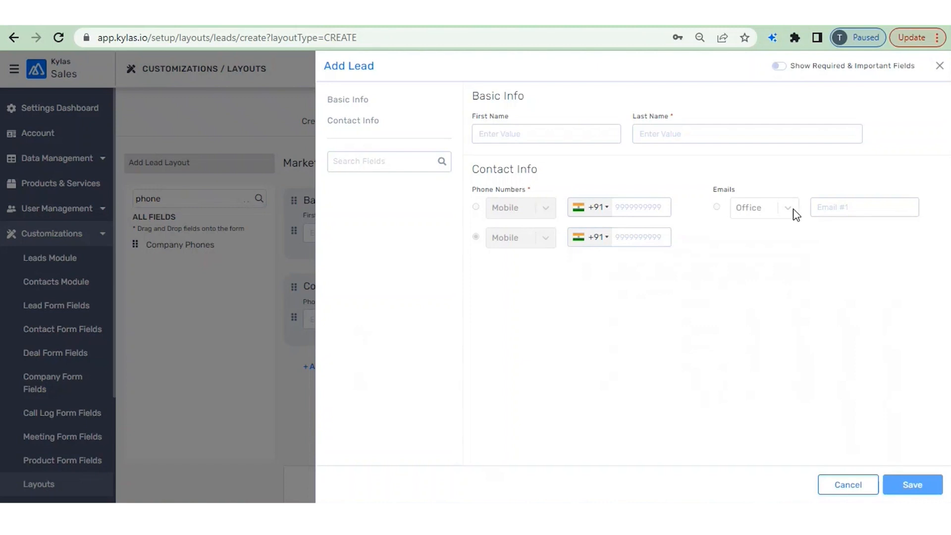
click(939, 67)
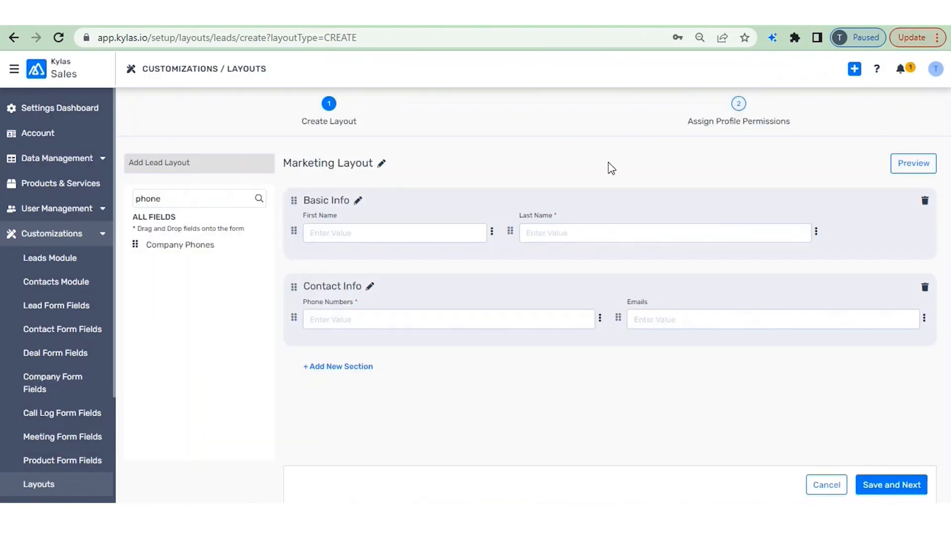
Remove the First Name field from the Basic Info section
click(493, 233)
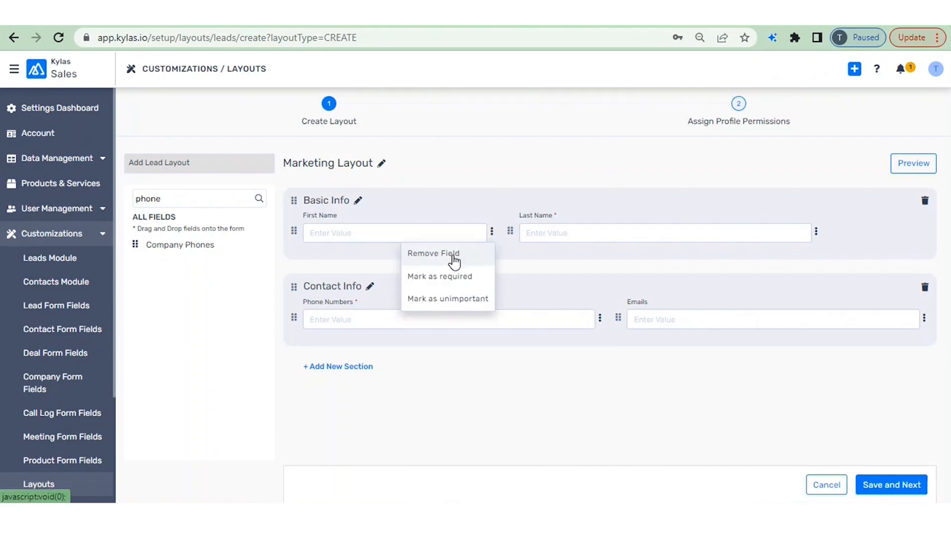
click(297, 227)
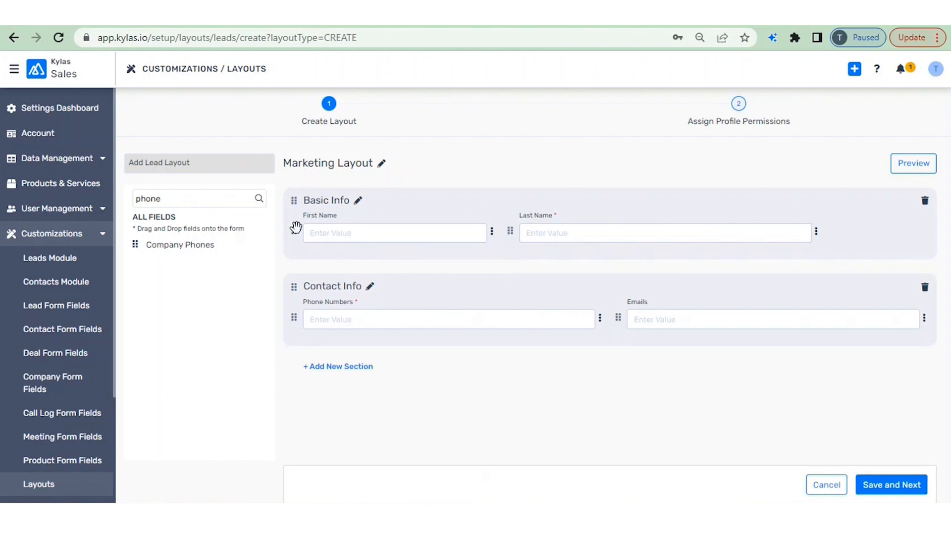
drag(297, 227, 150, 298)
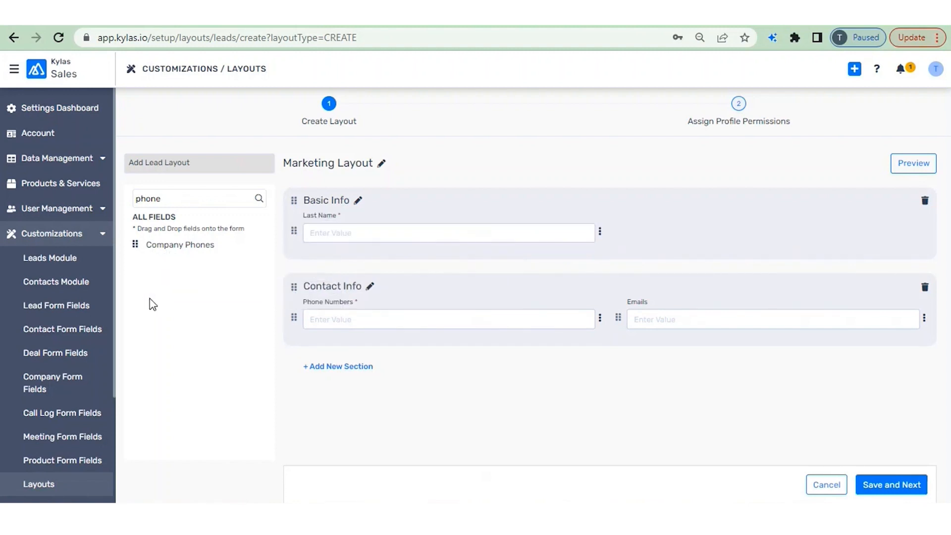
Find the First Name field again and place it before Last Name in the Basic Info section
drag(168, 200, 122, 194)
key(BackSpace)
text(fr)
key(BackSpace)
text(irst)
drag(141, 244, 340, 226)
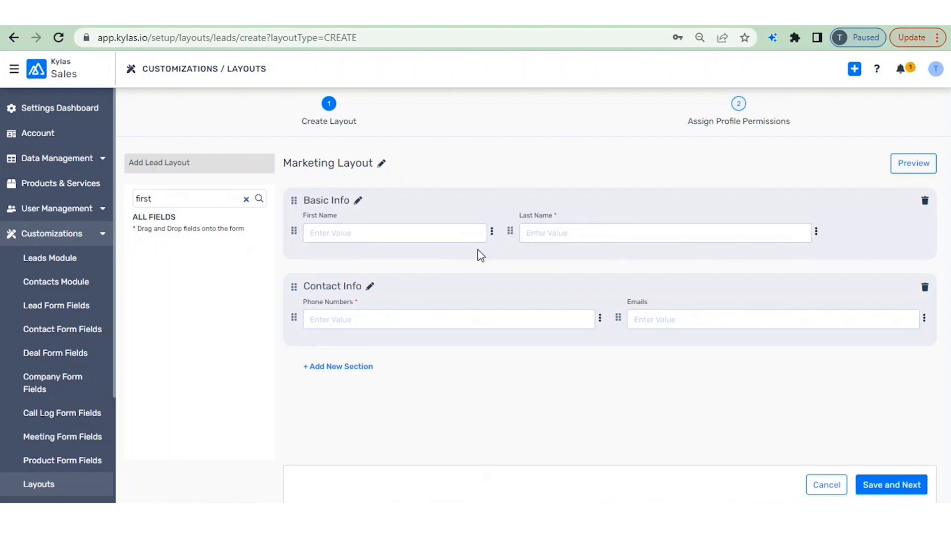
Mark the First Name field as required, and set it back to optional
click(492, 232)
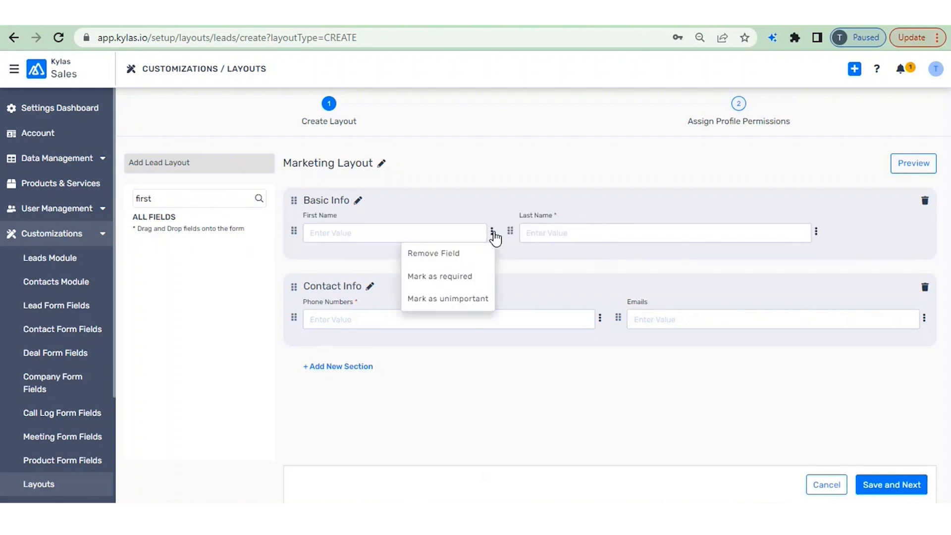
click(449, 277)
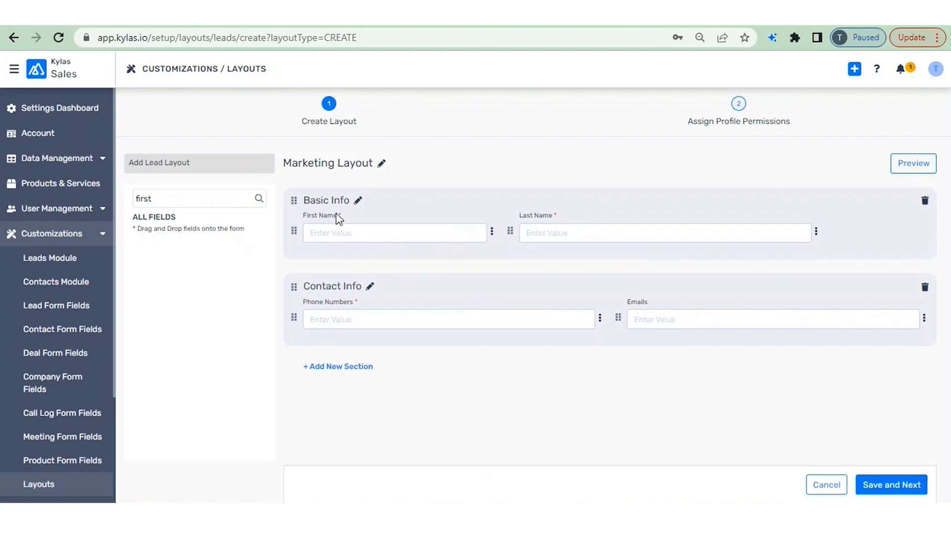
click(493, 232)
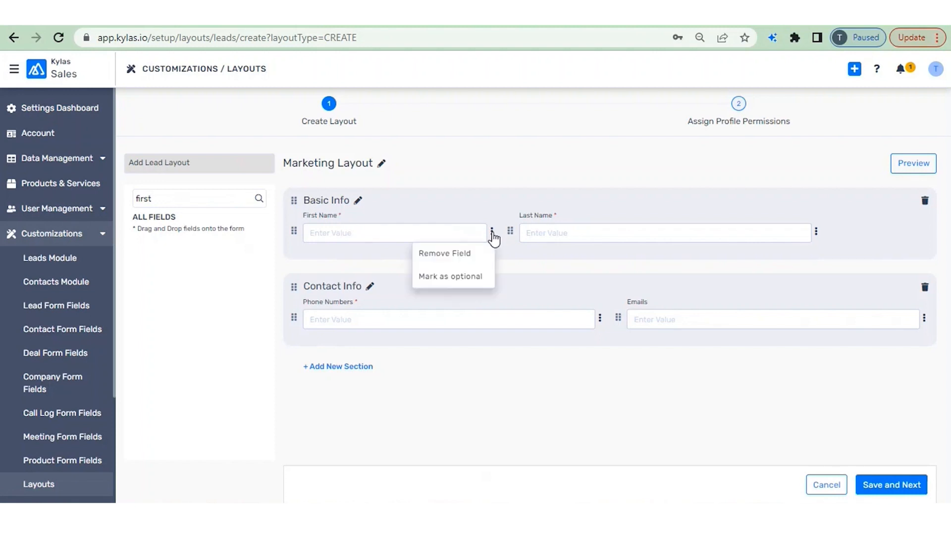
click(462, 274)
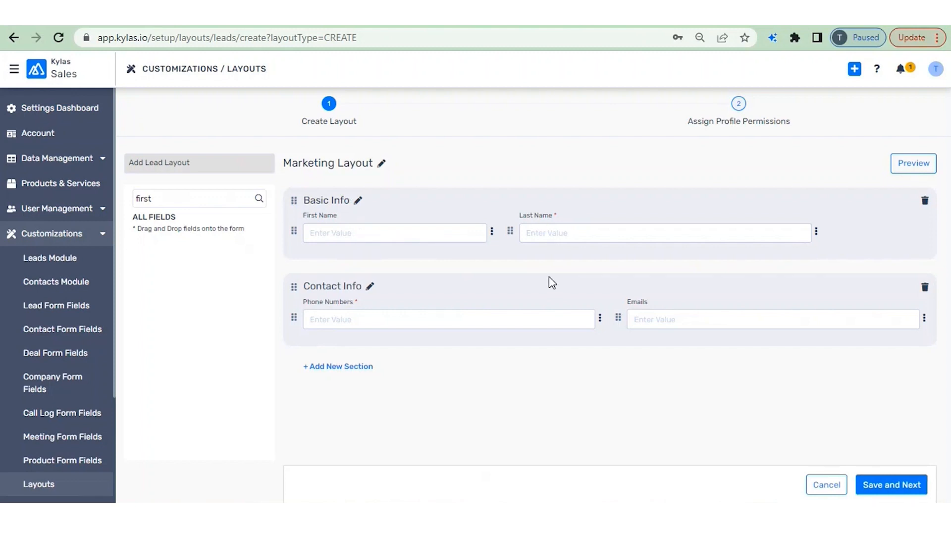
Add a third section below Contact Info and place the Requirement field in it
click(347, 367)
scroll(463, 418, down, 3)
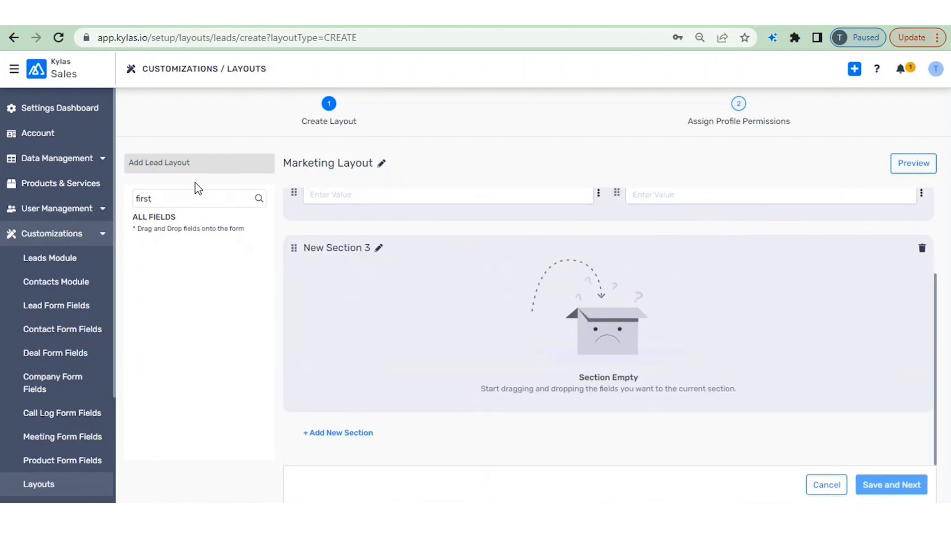
drag(189, 197, 124, 197)
key(BackSpace)
text(req)
drag(135, 244, 415, 336)
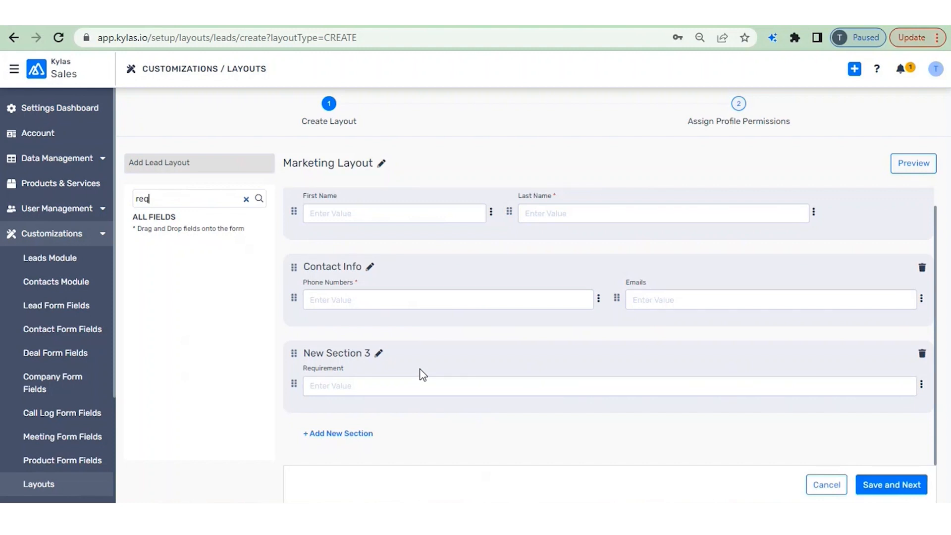
Delete the third section together with its Requirement field
click(922, 354)
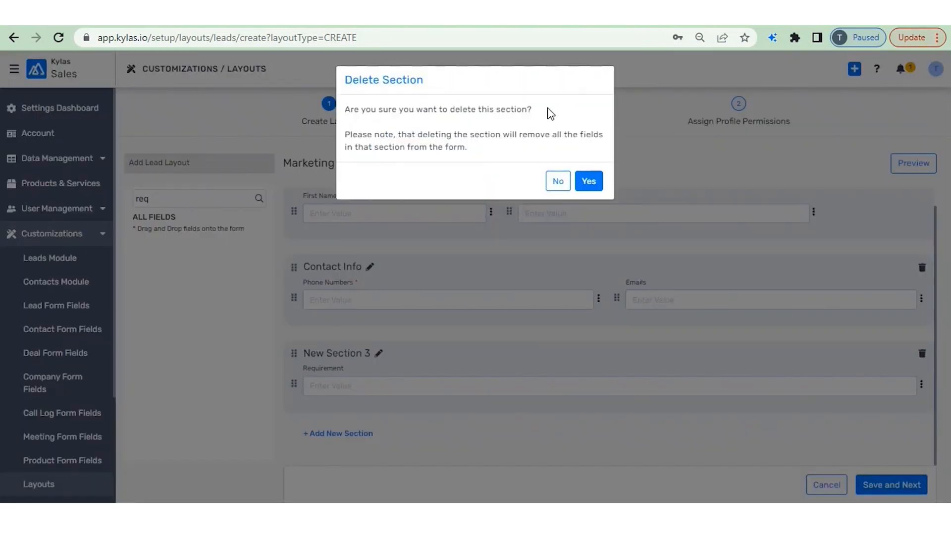
click(588, 183)
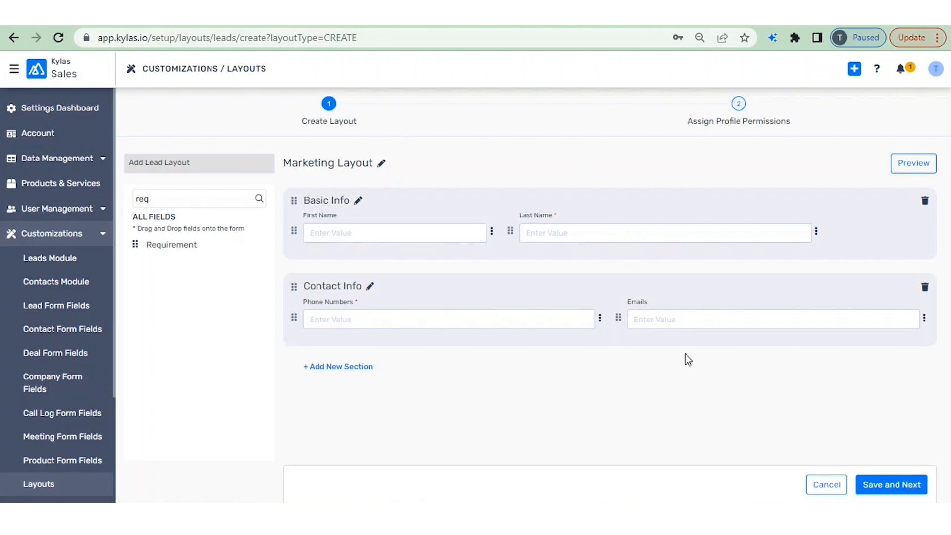
Save the layout's sections and fields and continue to assigning profile permissions
click(882, 488)
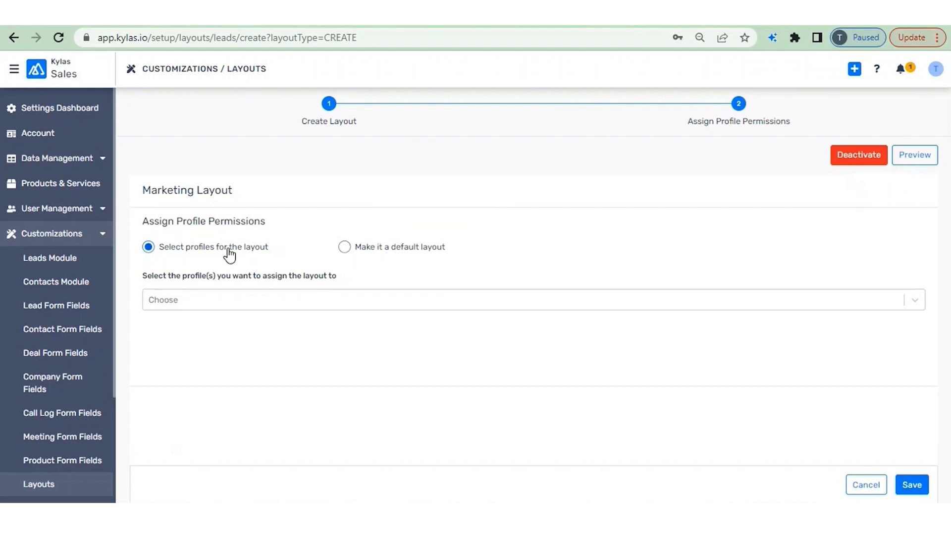
Make Marketing Layout the default layout for all profiles without an assigned layout
click(345, 247)
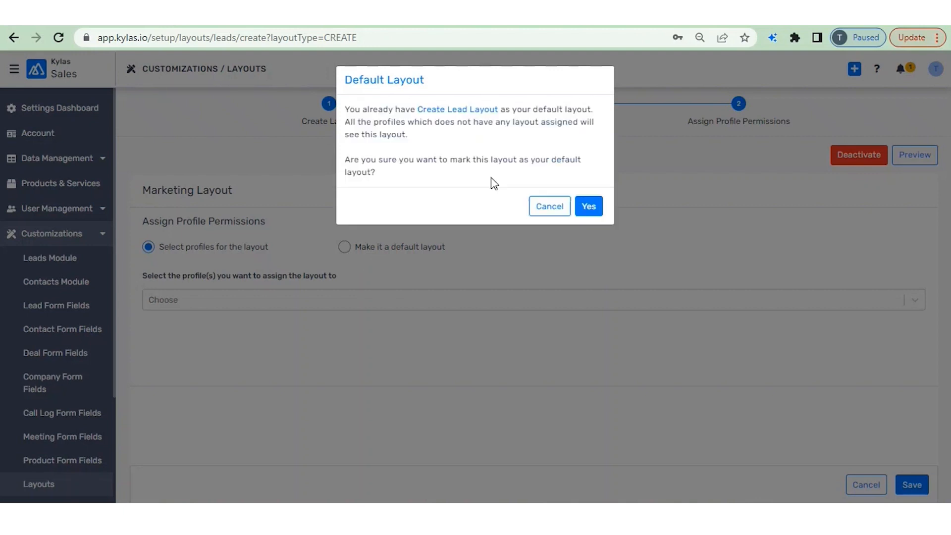
click(589, 207)
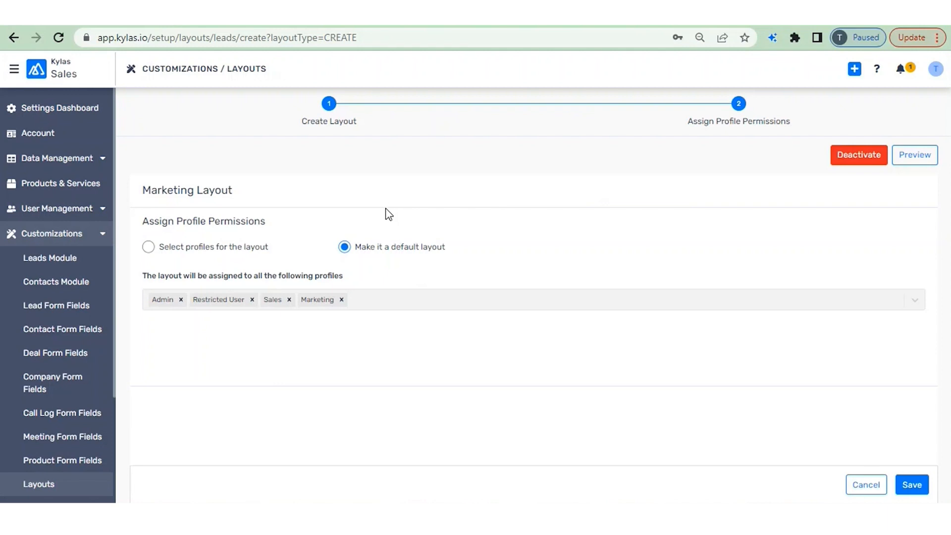
mouse_move(369, 252)
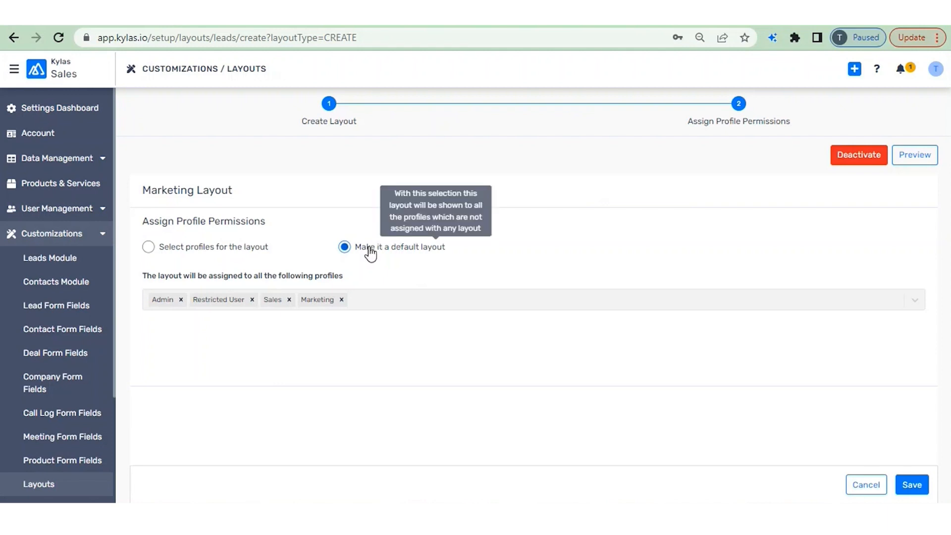
Limit the layout to selected profiles and choose the Marketing profile
click(150, 251)
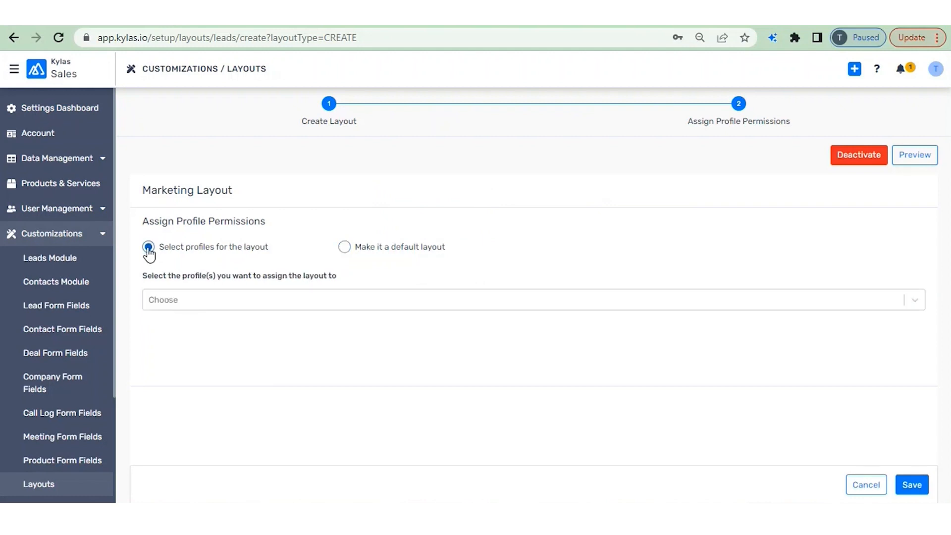
click(339, 301)
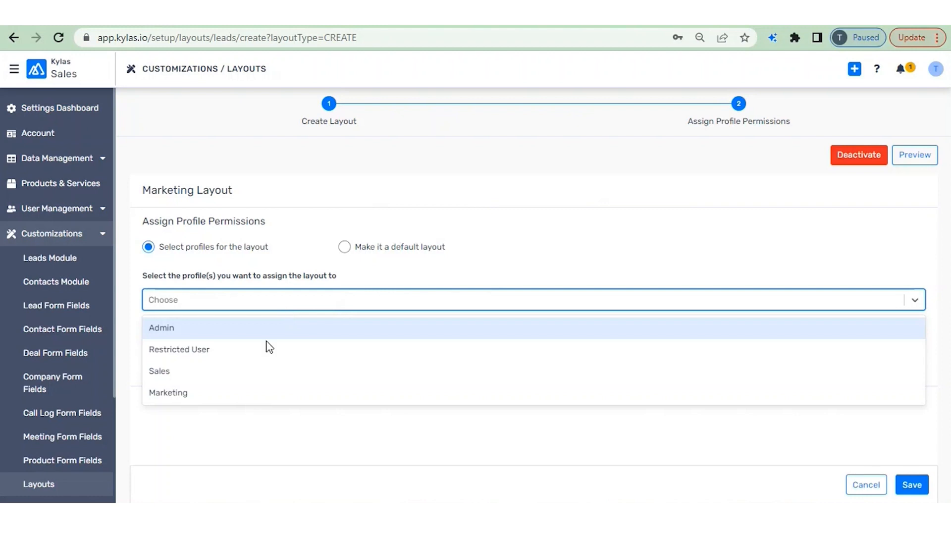
click(204, 397)
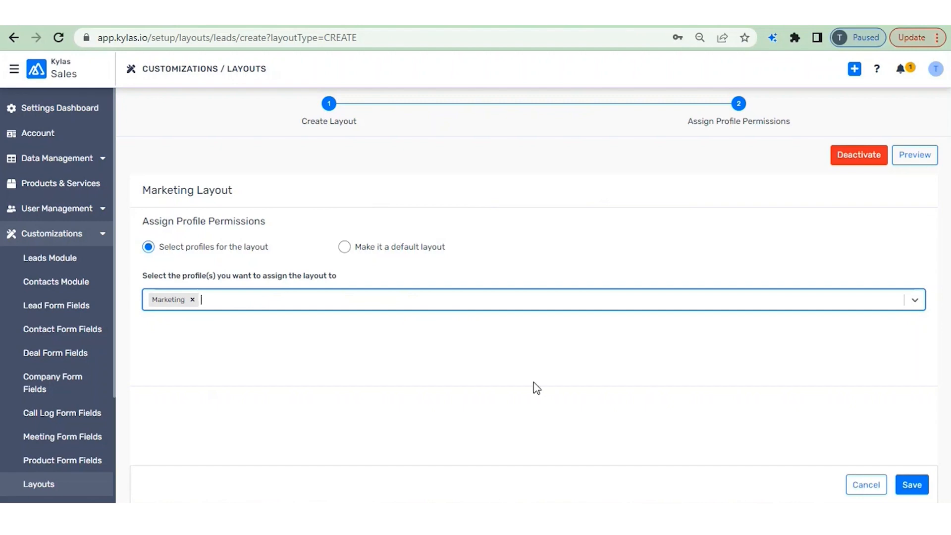
In the marketing user's incognito window, open a new lead form and examine all its fields, including those not required or important
key(alt+Tab)
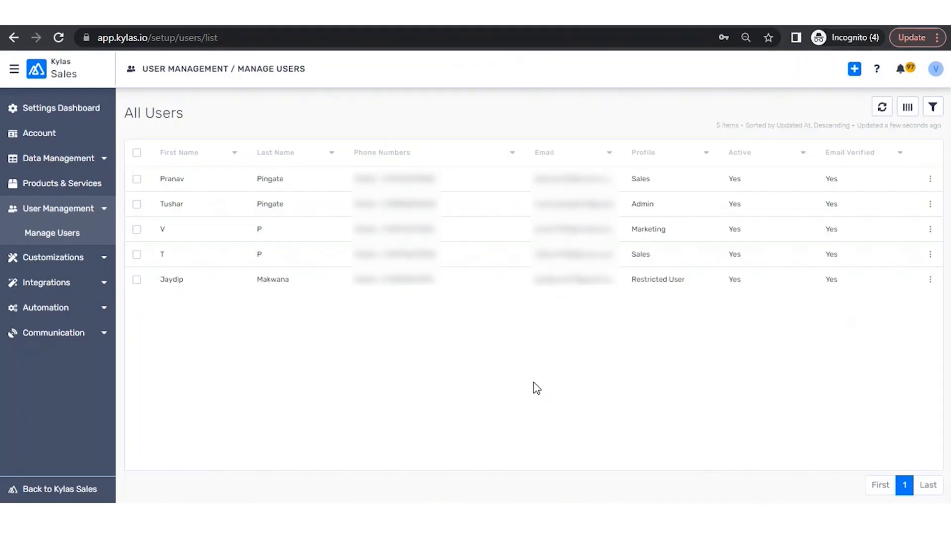
click(854, 69)
click(735, 124)
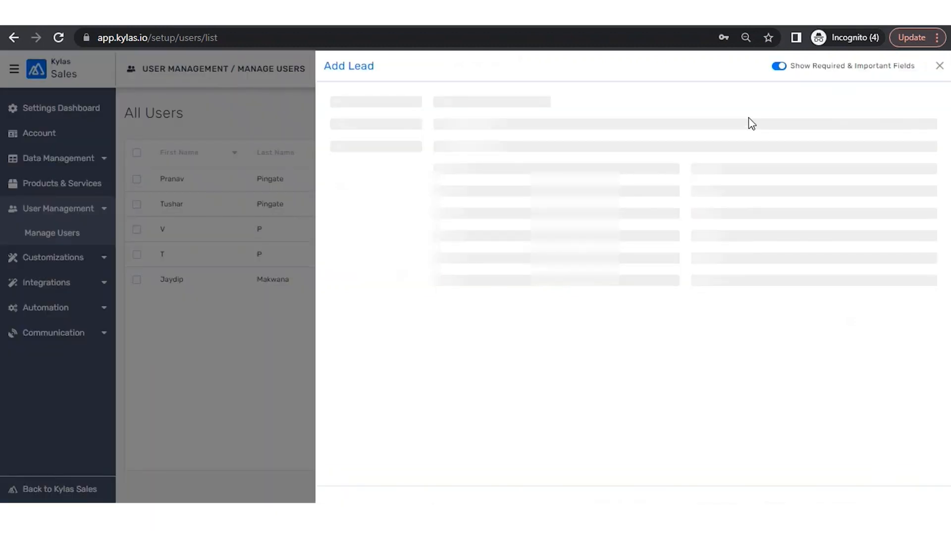
click(781, 67)
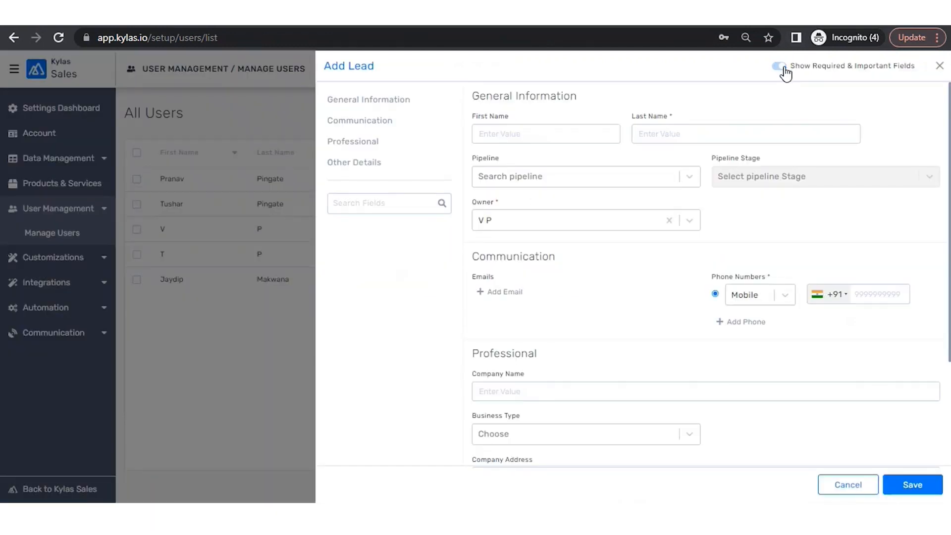
scroll(662, 313, down, 20)
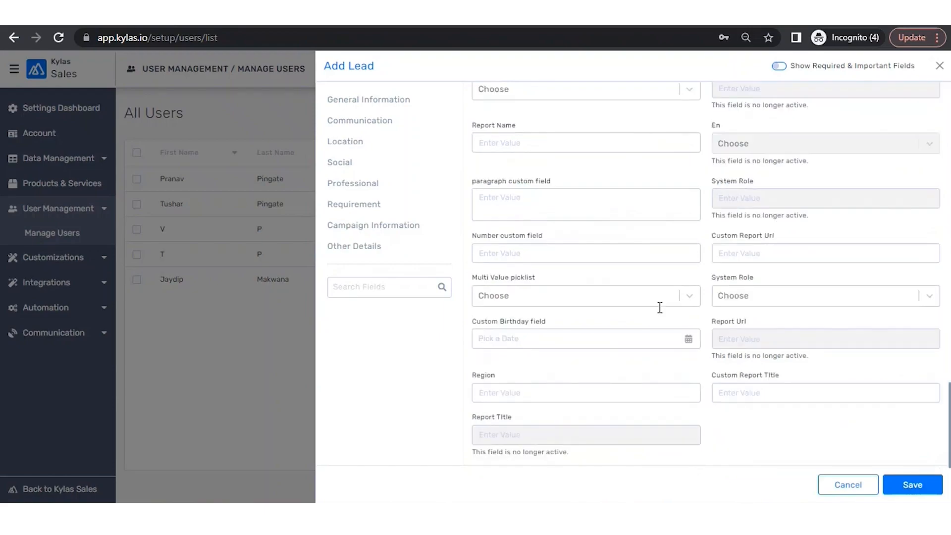
Return to the admin window and save Marketing Layout with its Marketing profile assignment
key(alt+Tab)
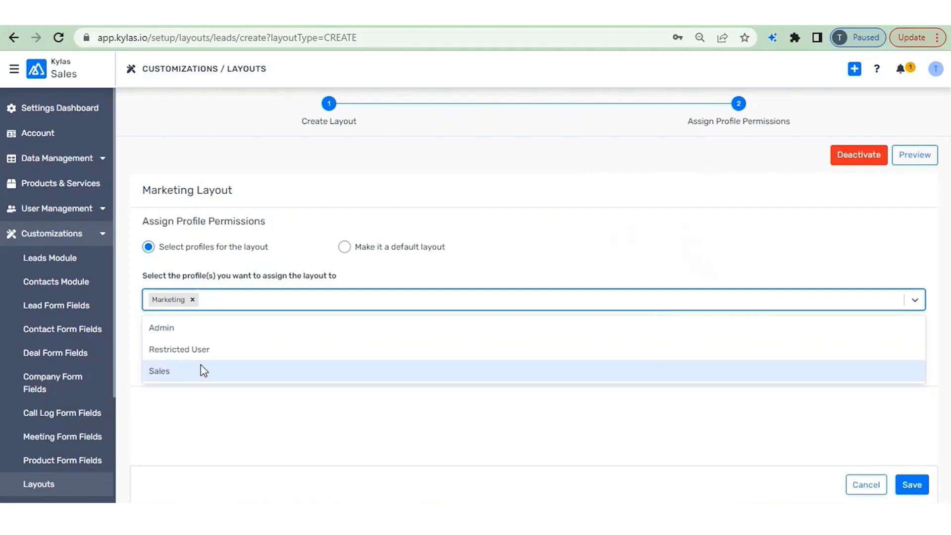
click(250, 445)
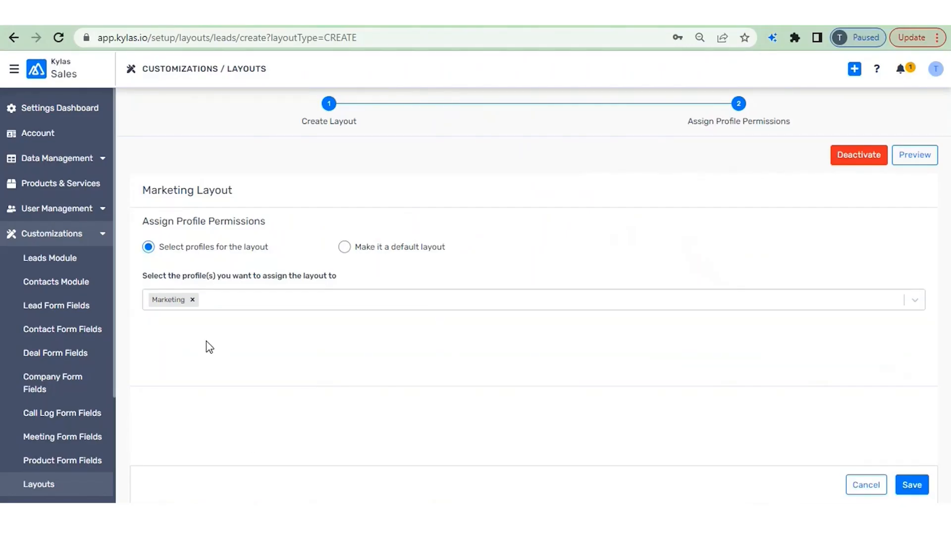
click(912, 485)
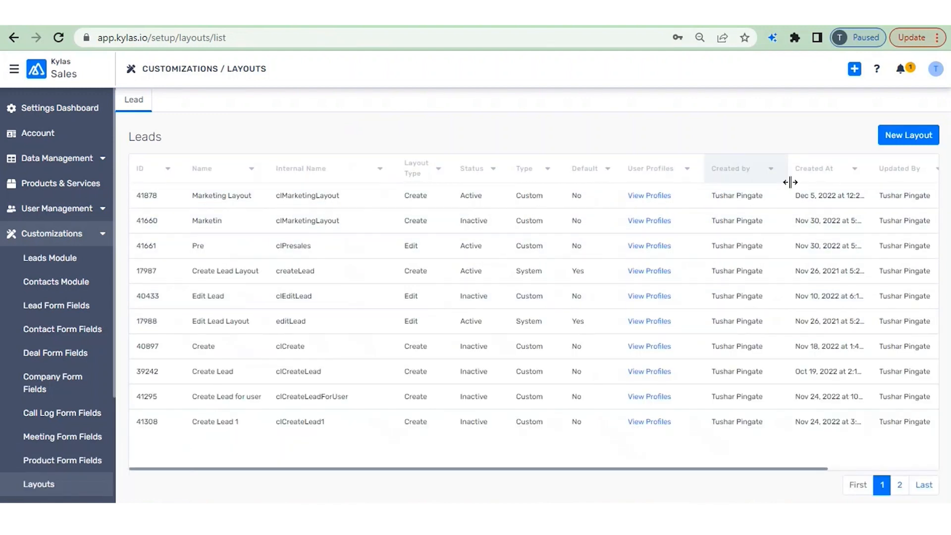
scroll(796, 198, right, 5)
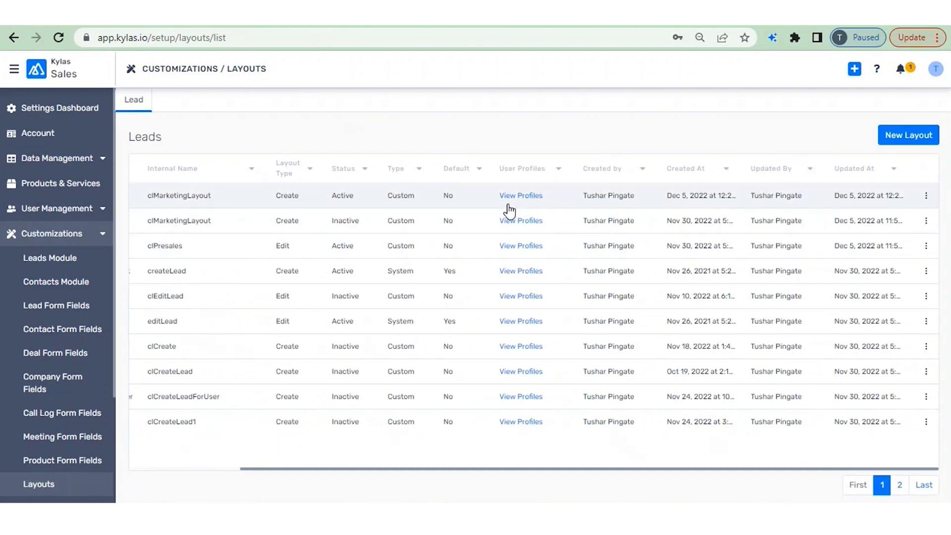
In the marketing user's incognito window, close the Add Lead form and log out
key(alt+Tab)
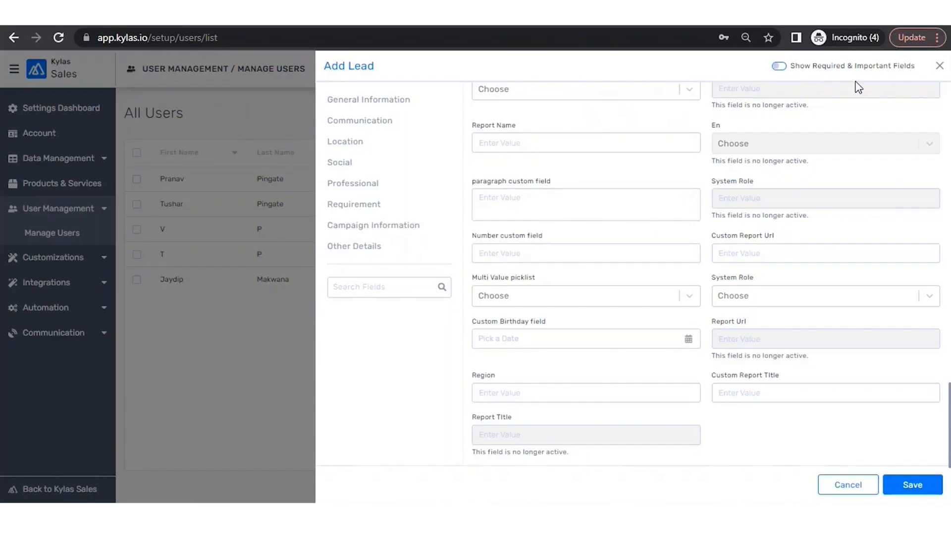
click(940, 67)
click(936, 68)
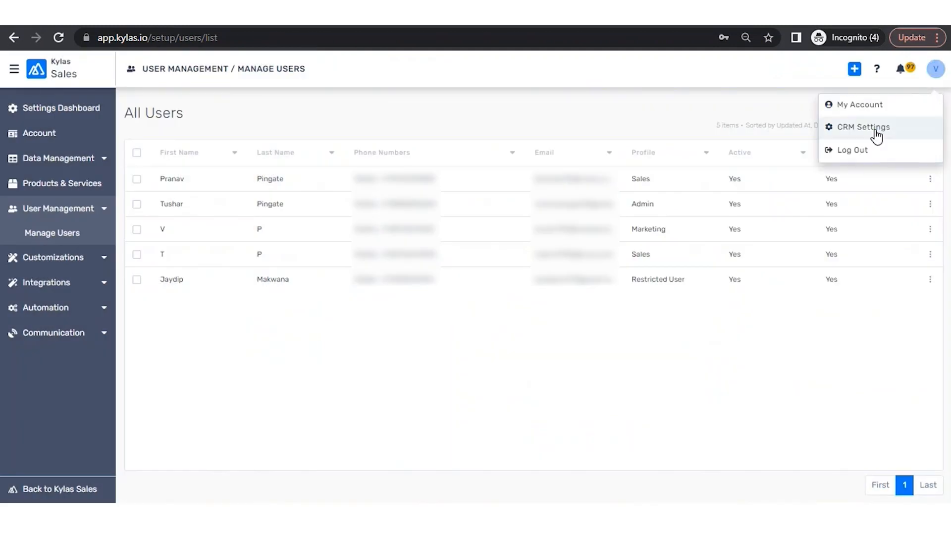
click(852, 151)
Log back in as the marketing user with the saved account e-mail and password
click(675, 217)
text(t)
key(Down)
key(Return)
key(Return)
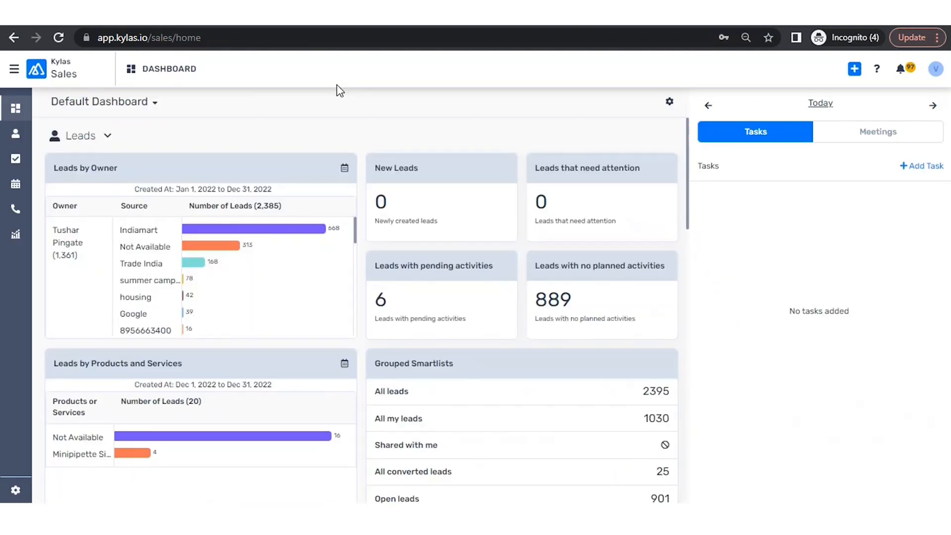
Open a new lead form as the marketing user, examine its required and important fields, and close the form
click(854, 68)
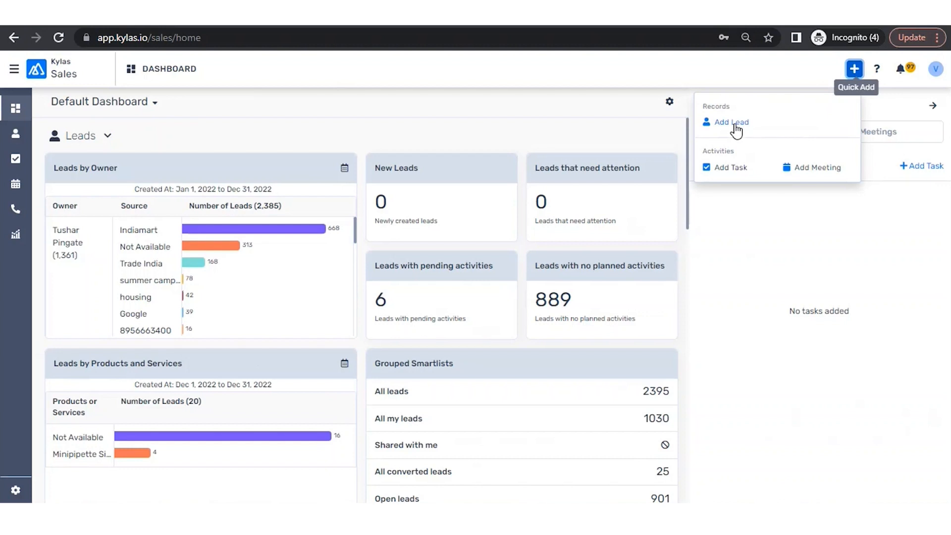
click(736, 126)
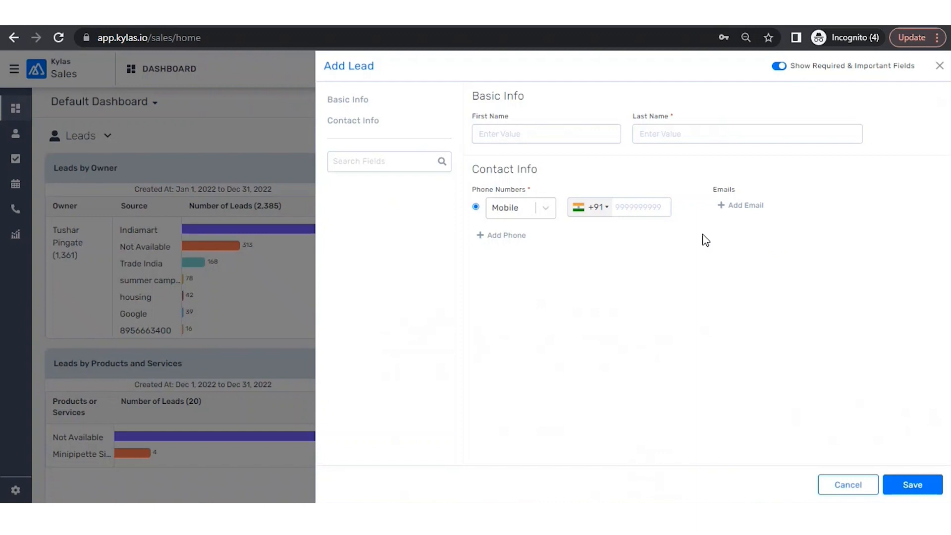
click(940, 66)
Switch back to the admin window and start a new Edit Lead Layout named Sales Team
key(alt+Tab)
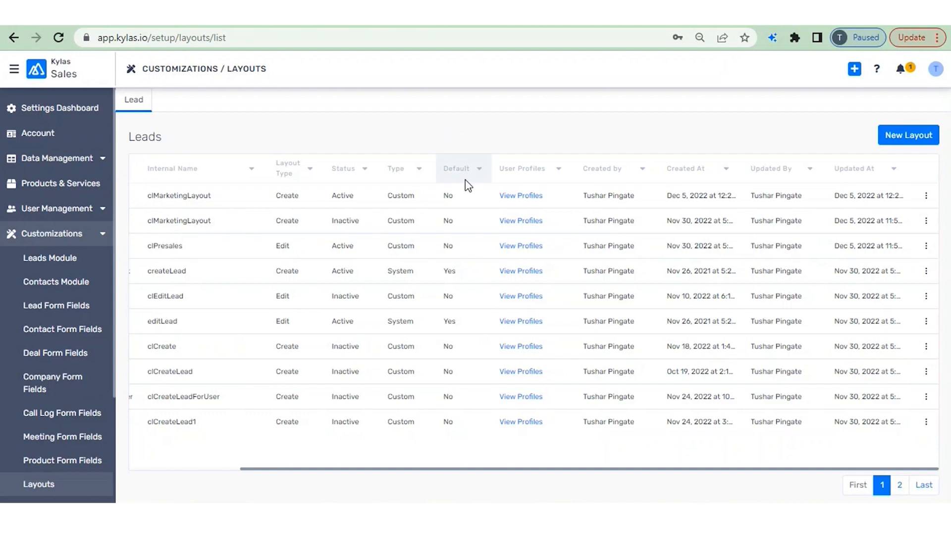
click(902, 144)
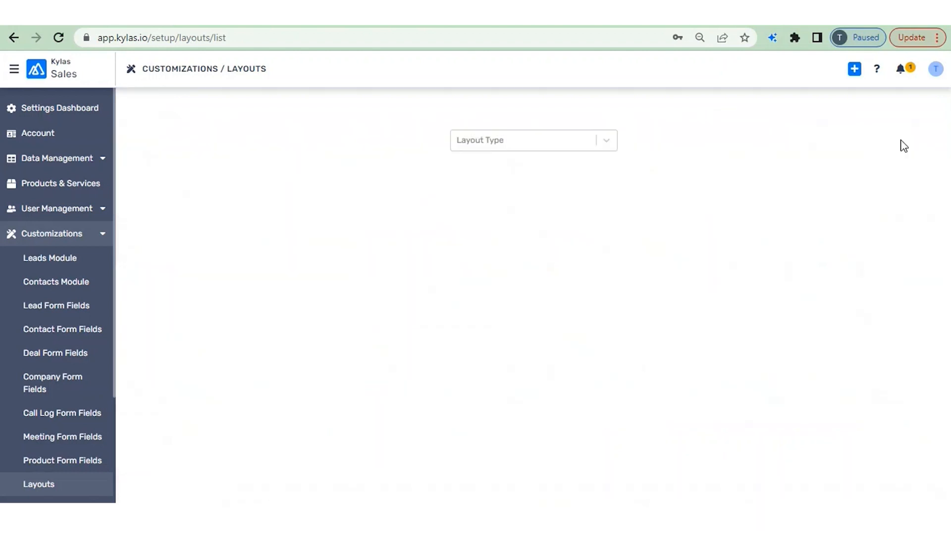
click(590, 140)
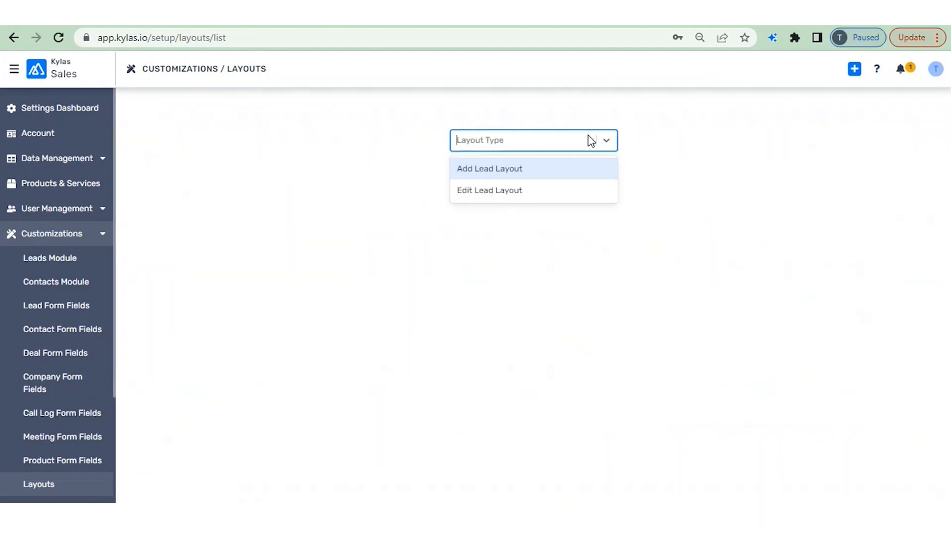
click(490, 193)
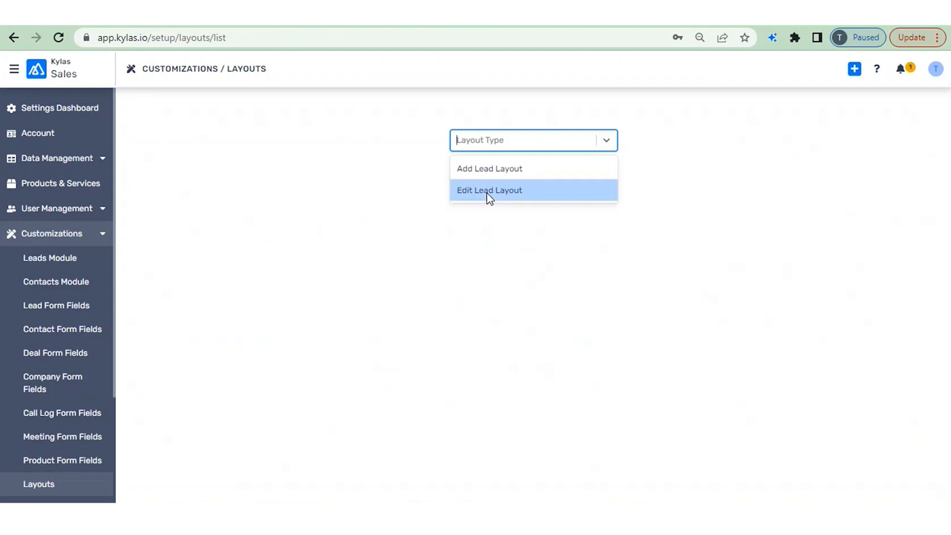
click(340, 163)
text(Sales Team)
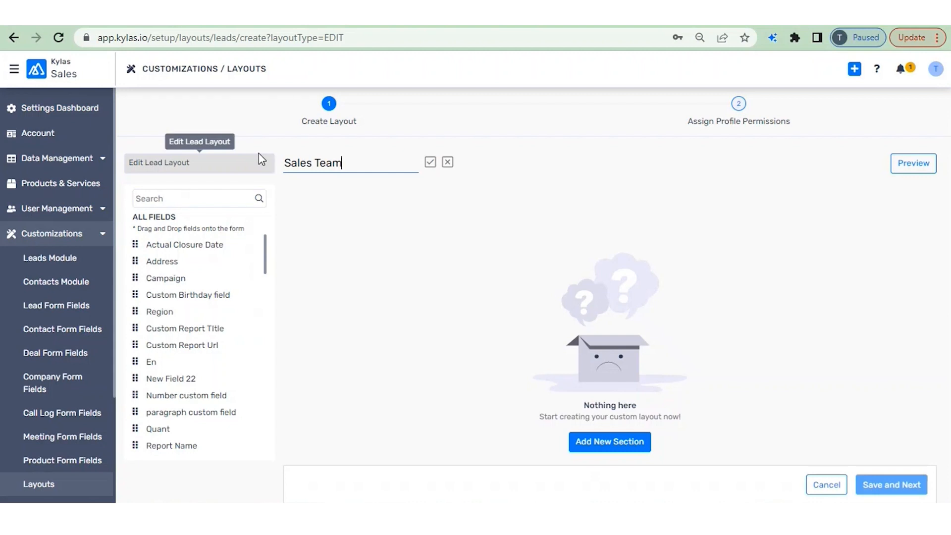
click(430, 164)
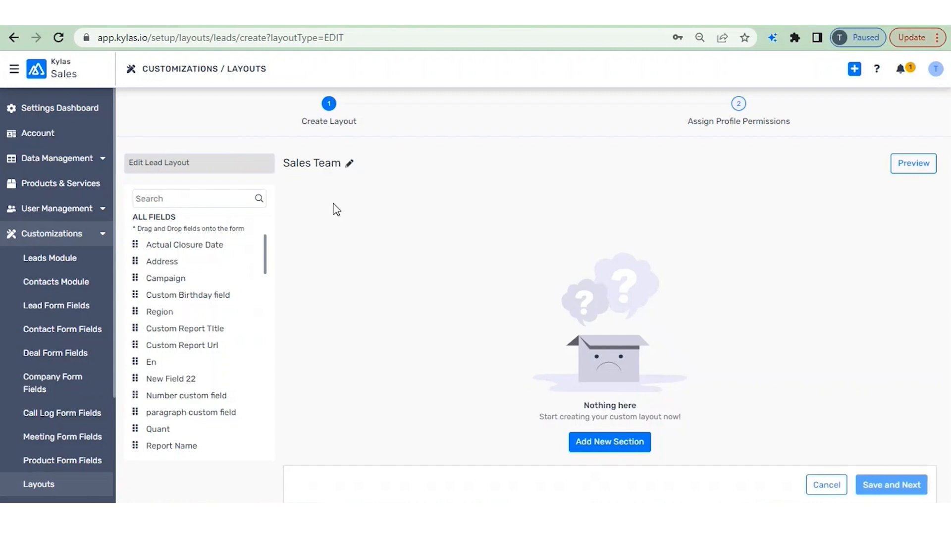
Add a first section to the Sales Team layout and name it Requirement
click(602, 442)
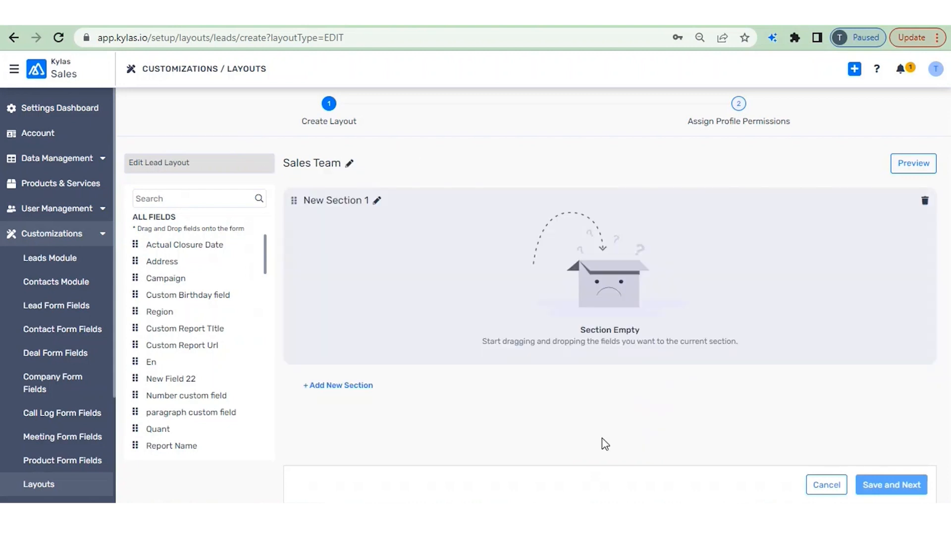
click(377, 200)
drag(373, 203, 282, 201)
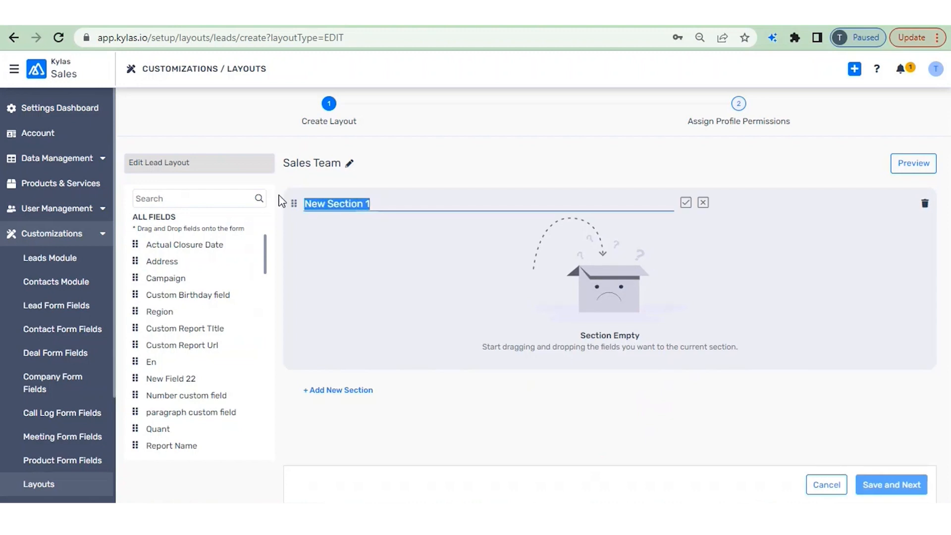
text(Req)
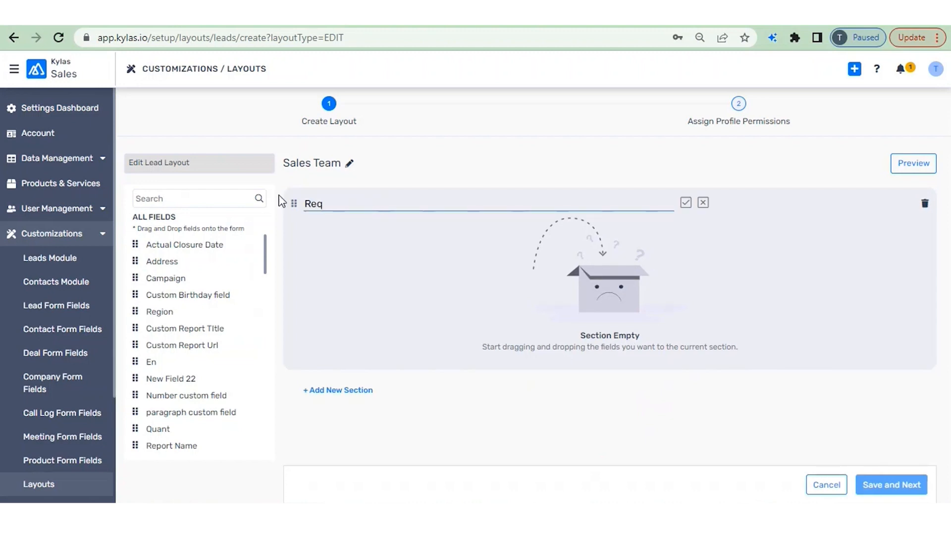
text(uirement)
click(686, 203)
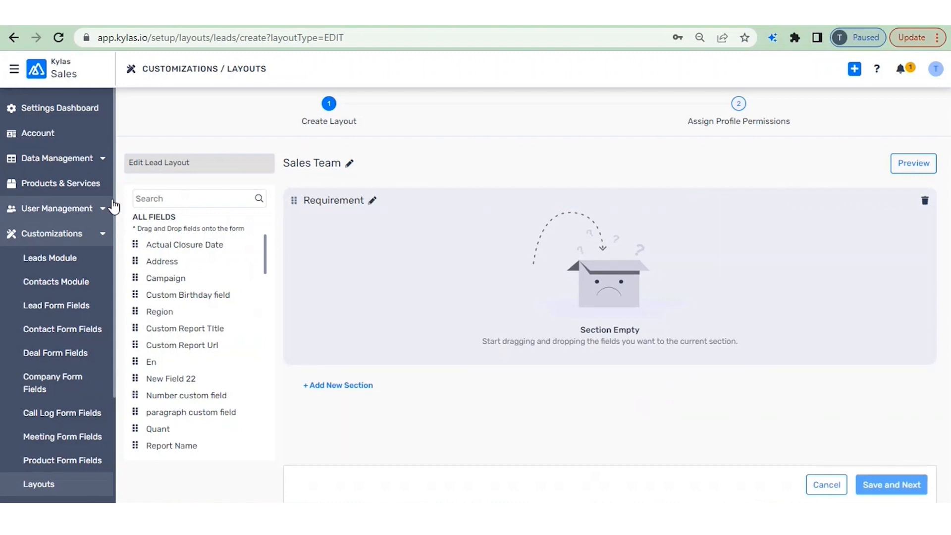
Find the Requirement field and place it in the Requirement section
click(173, 197)
text(requi)
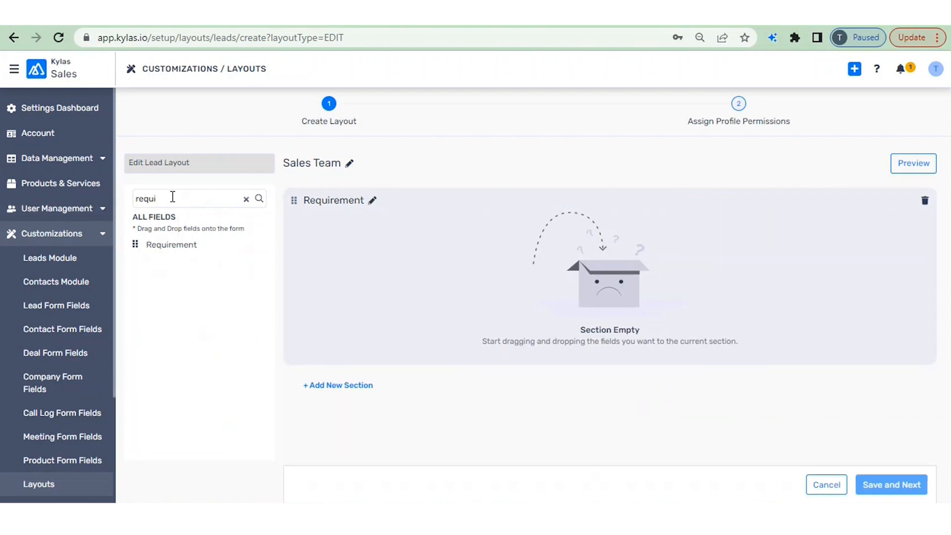
drag(137, 242, 330, 236)
Find the Products or Services field, place it below the Requirement field, and clear the field search
key(BackSpace)
key(BackSpace)
key(BackSpace)
key(BackSpace)
key(BackSpace)
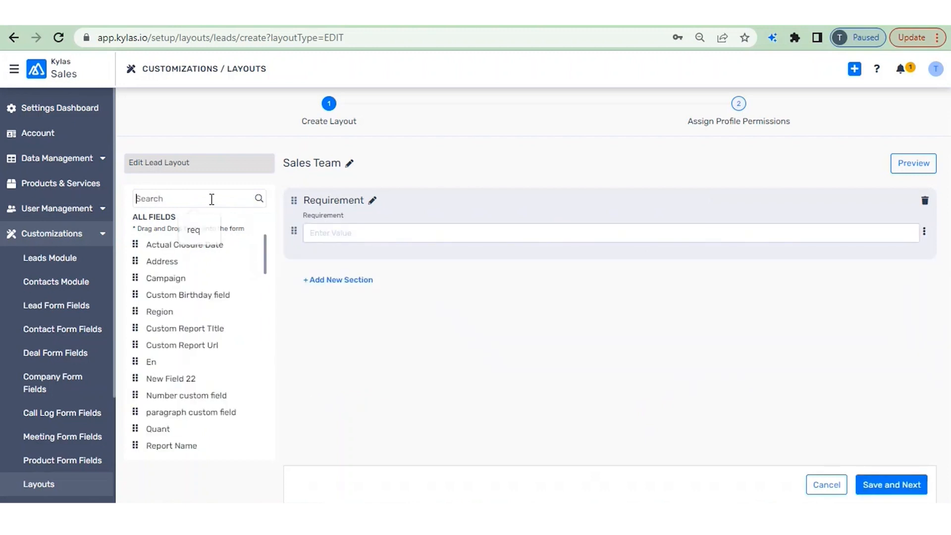
text(or)
key(BackSpace)
key(BackSpace)
text(r)
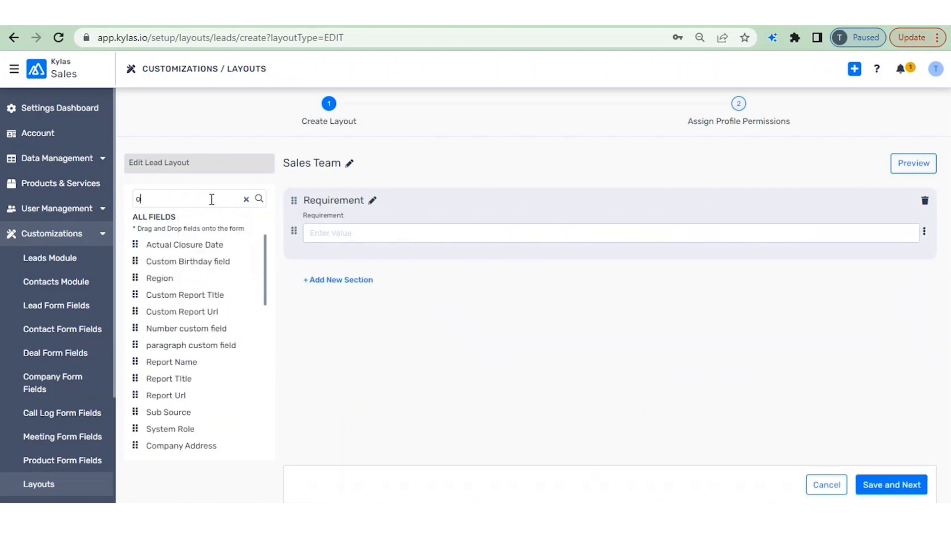
key(BackSpace)
text(product)
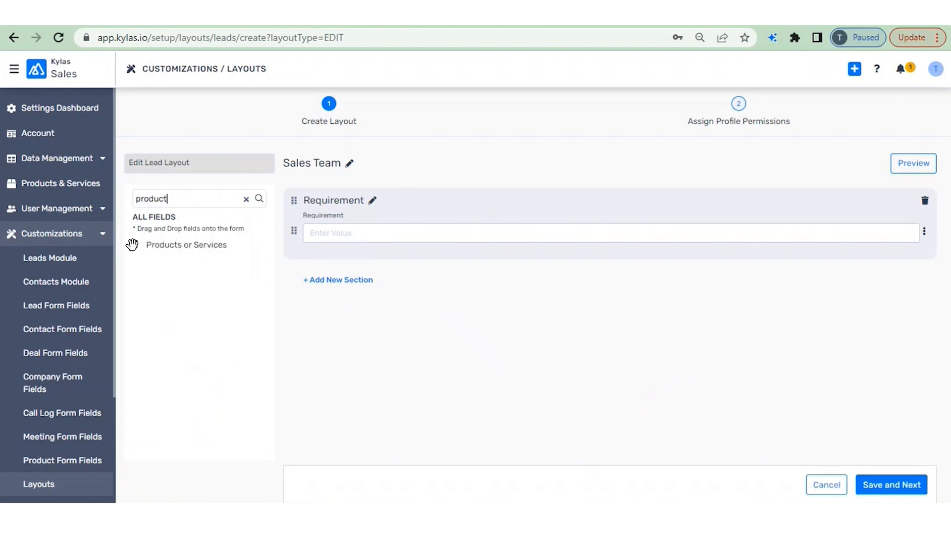
drag(132, 244, 364, 262)
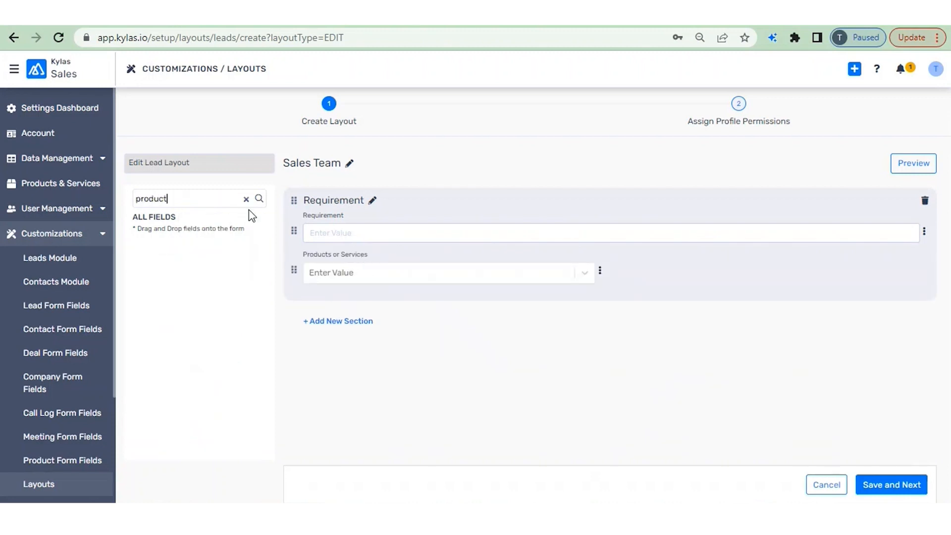
key(BackSpace)
key(BackSpace)
key(BackSpace)
key(BackSpace)
key(BackSpace)
key(BackSpace)
key(BackSpace)
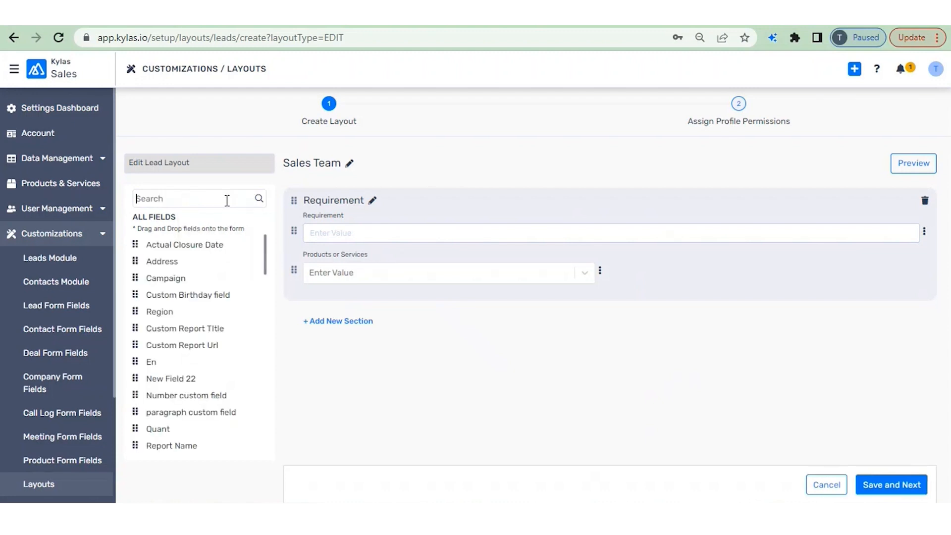
Add a second section to the layout and name it Location
click(360, 321)
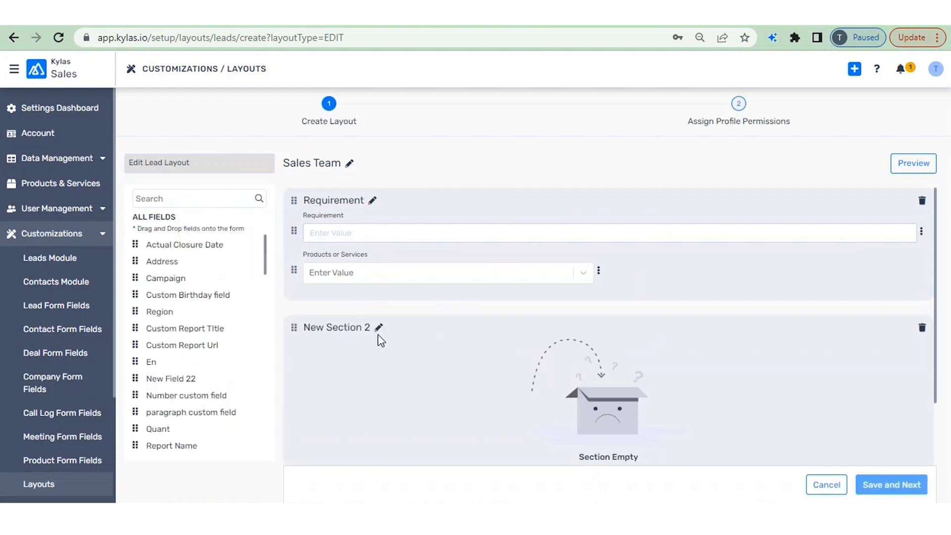
click(379, 328)
drag(385, 331, 306, 329)
text(Location)
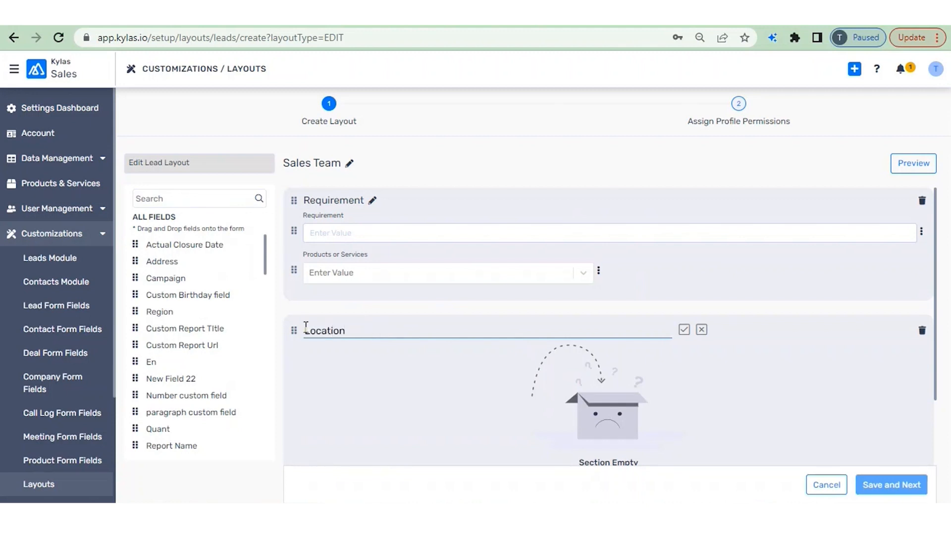
click(684, 329)
Find the lead's City field and place it in the Location section
click(194, 197)
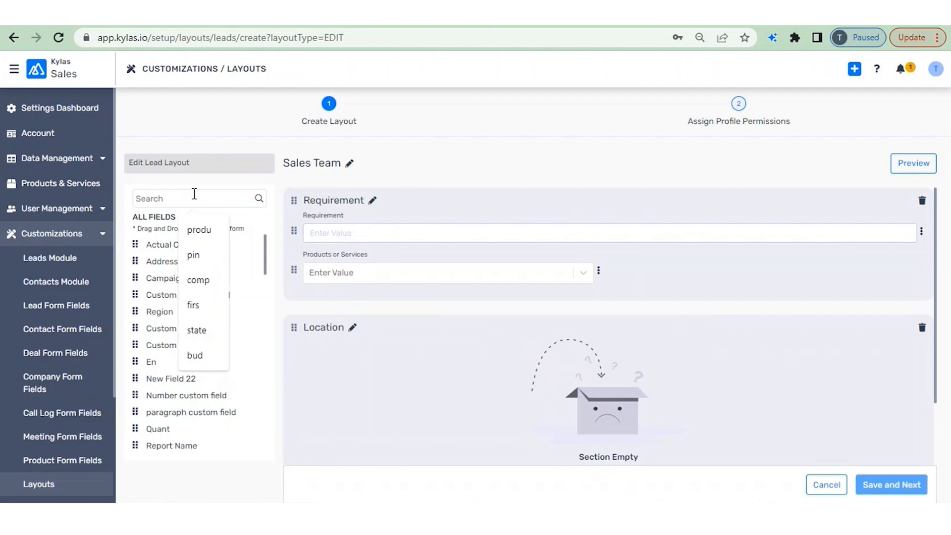
text(city)
key(BackSpace)
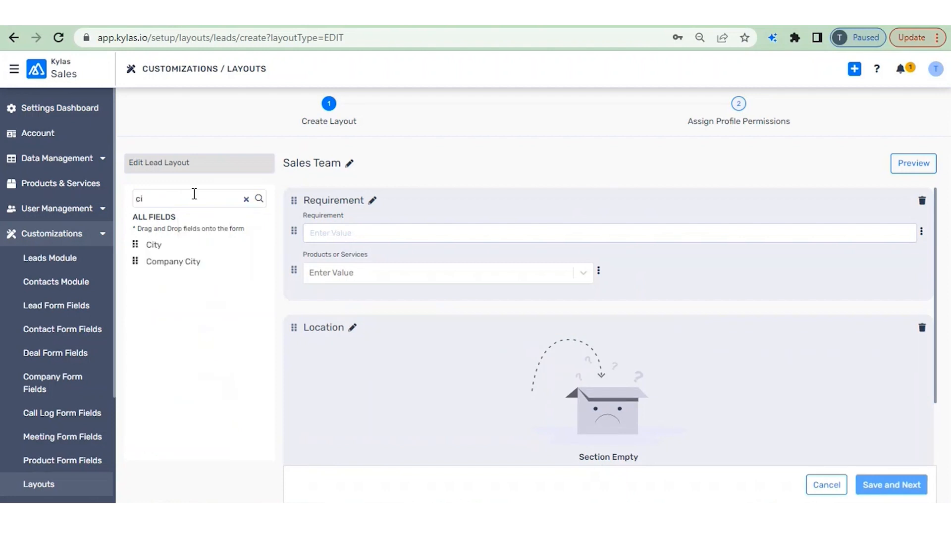
text(y)
drag(136, 243, 354, 380)
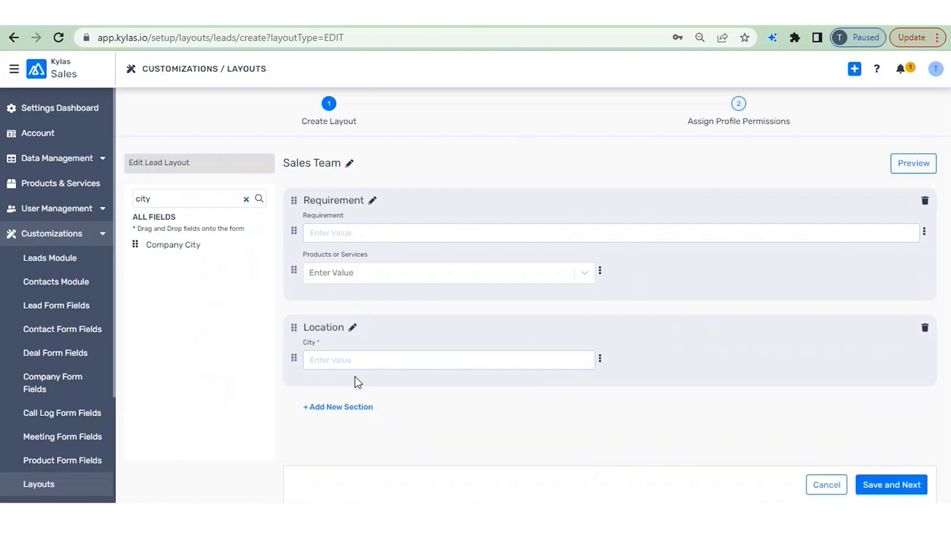
Find the lead's State field and place it in the Location section, ahead of the City field
key(BackSpace)
key(BackSpace)
key(BackSpace)
key(BackSpace)
text(state)
drag(134, 261, 748, 380)
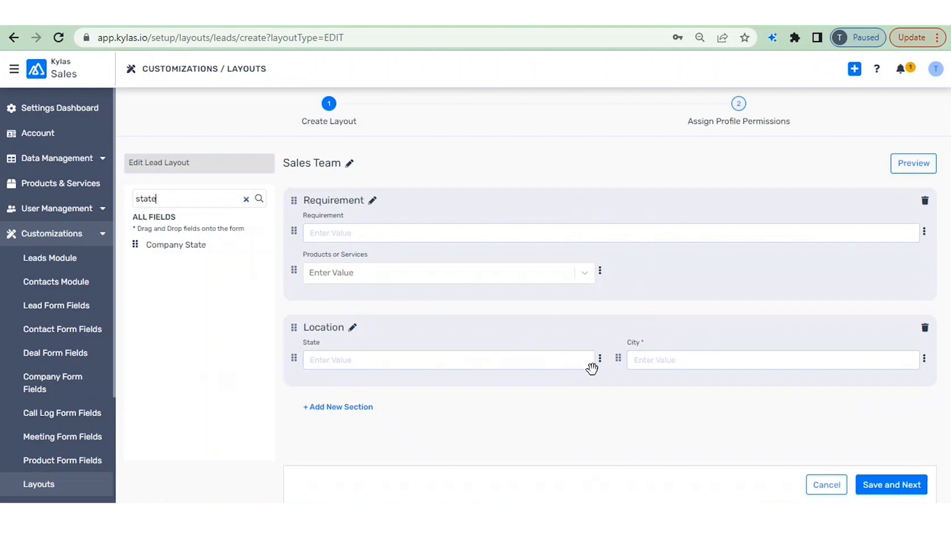
Add a third section named Pipeline and place the Pipeline field in it
click(362, 408)
drag(240, 198, 134, 201)
text(Pipeline)
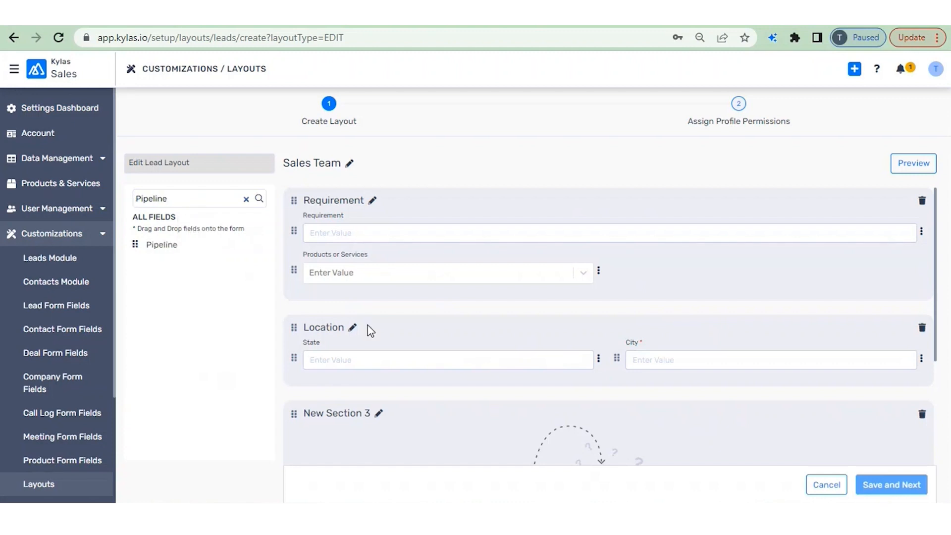
click(378, 413)
drag(378, 416, 251, 413)
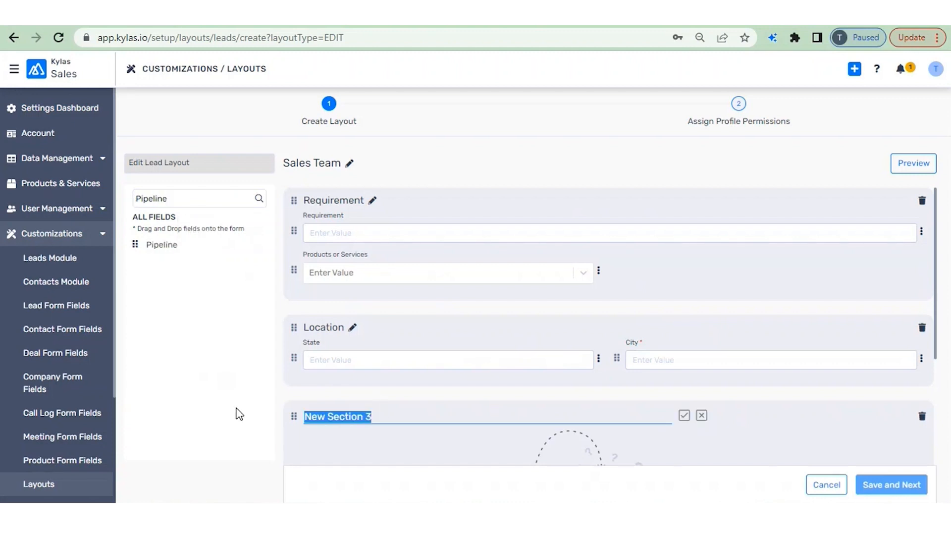
text(Pipeline)
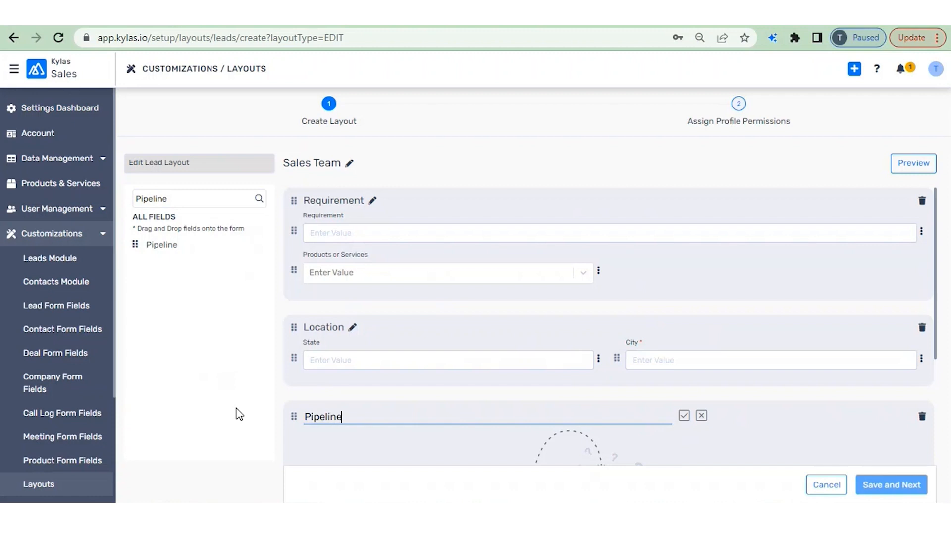
click(685, 415)
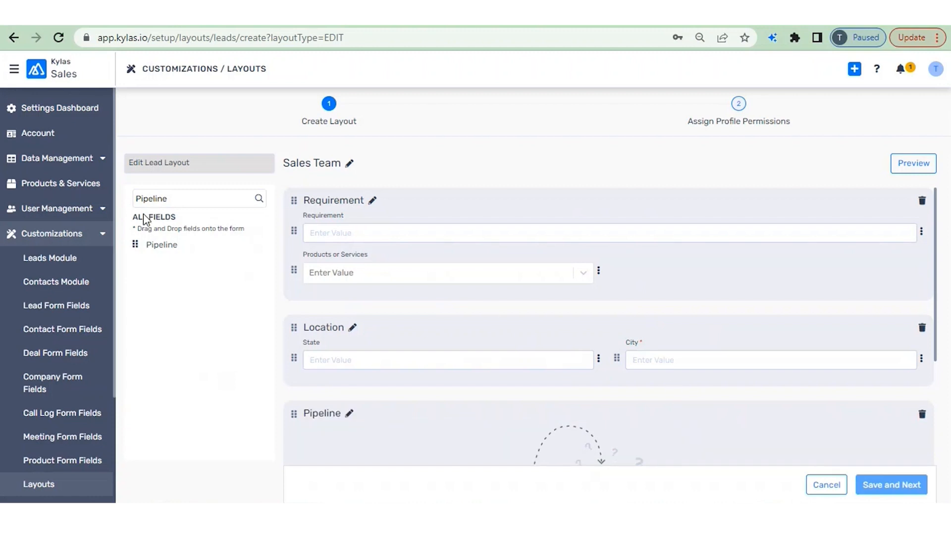
drag(148, 250, 338, 317)
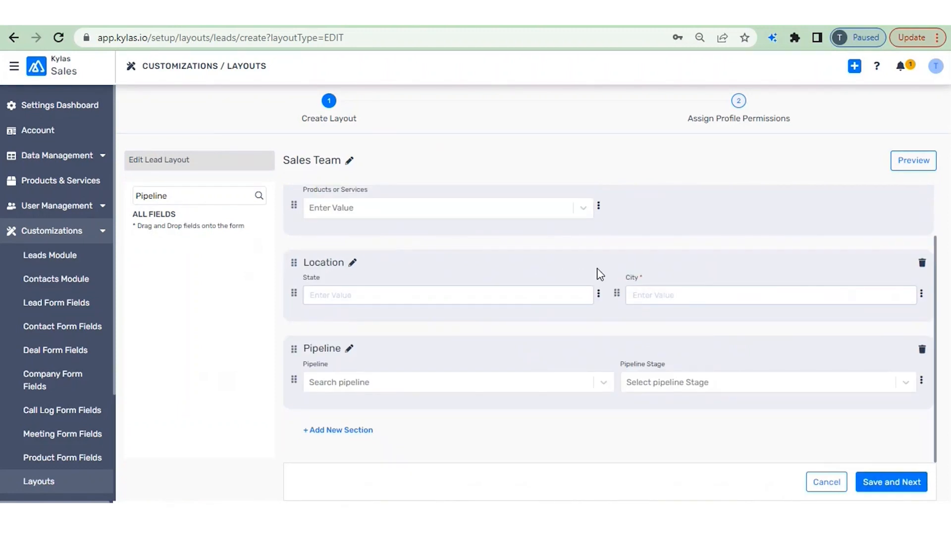
Review the layout's three sections, preview the resulting Edit Lead form, and close the preview
scroll(601, 274, up, 2)
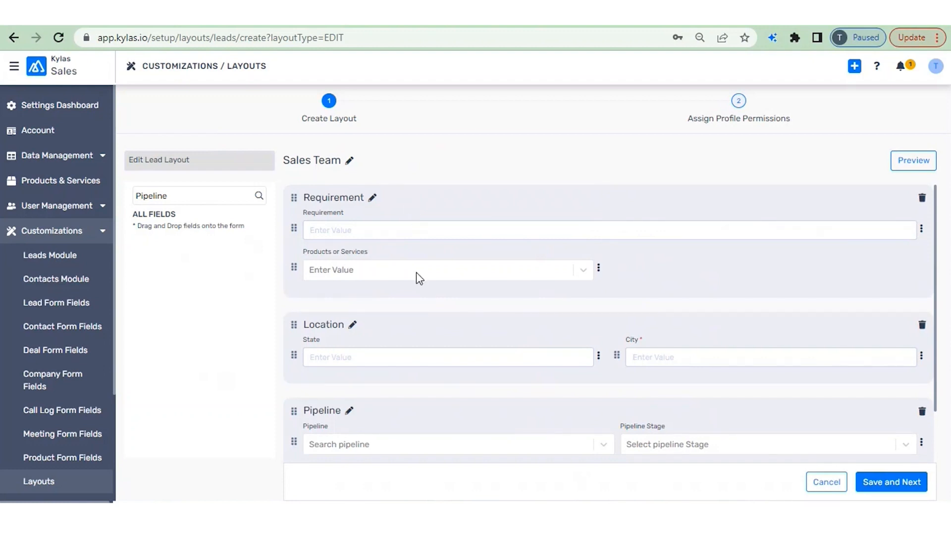
scroll(416, 272, down, 2)
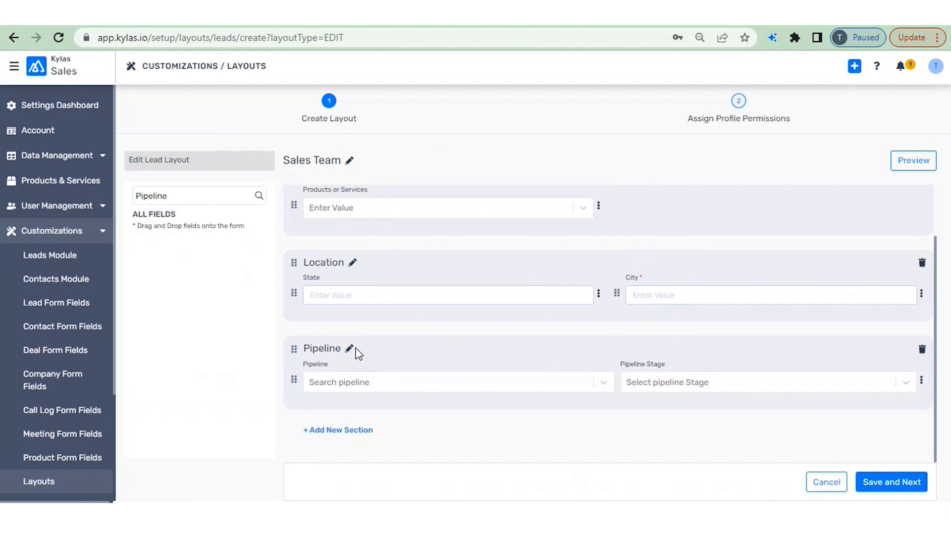
scroll(357, 353, up, 2)
scroll(350, 267, up, 1)
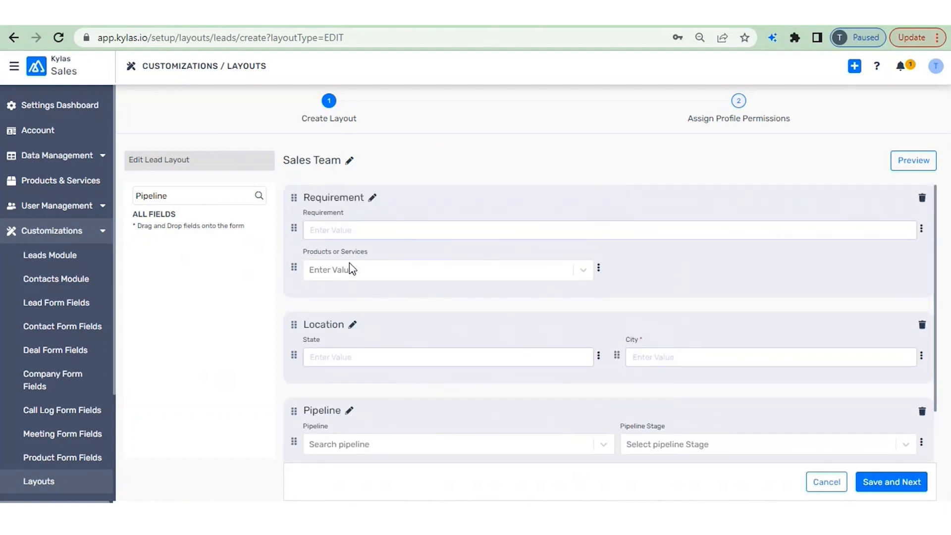
click(917, 170)
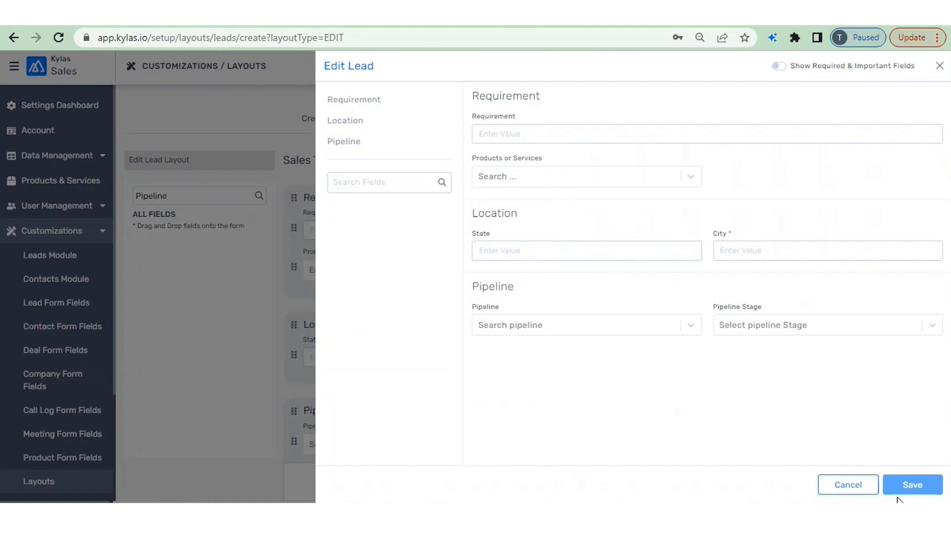
click(846, 495)
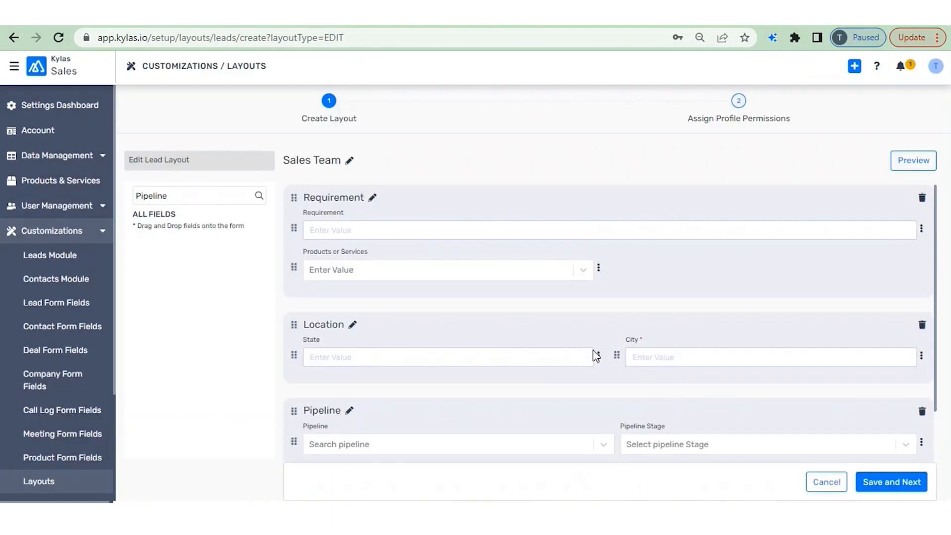
Mark the Products or Services field and the Pipeline field as required in the Sales Team layout
scroll(600, 326, down, 1)
scroll(598, 326, up, 1)
click(599, 268)
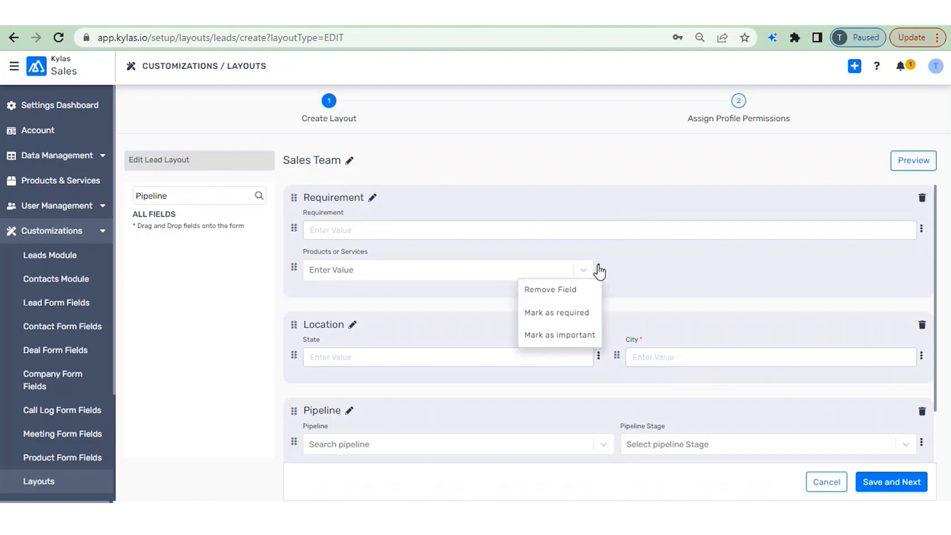
click(554, 317)
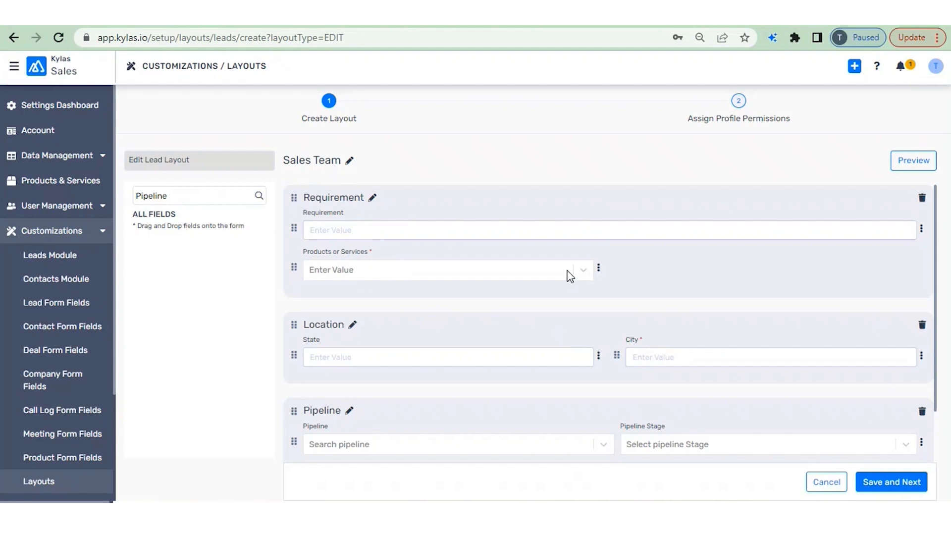
scroll(924, 246, down, 2)
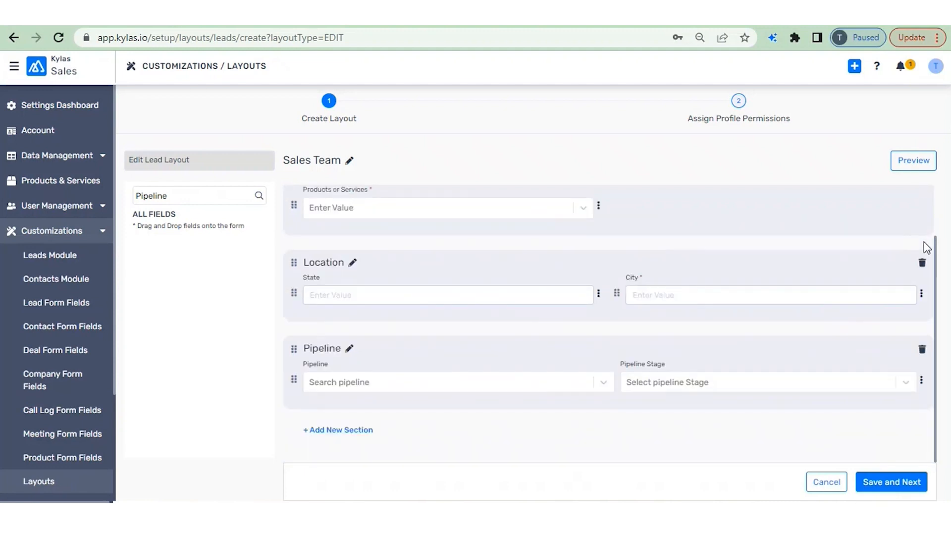
click(922, 380)
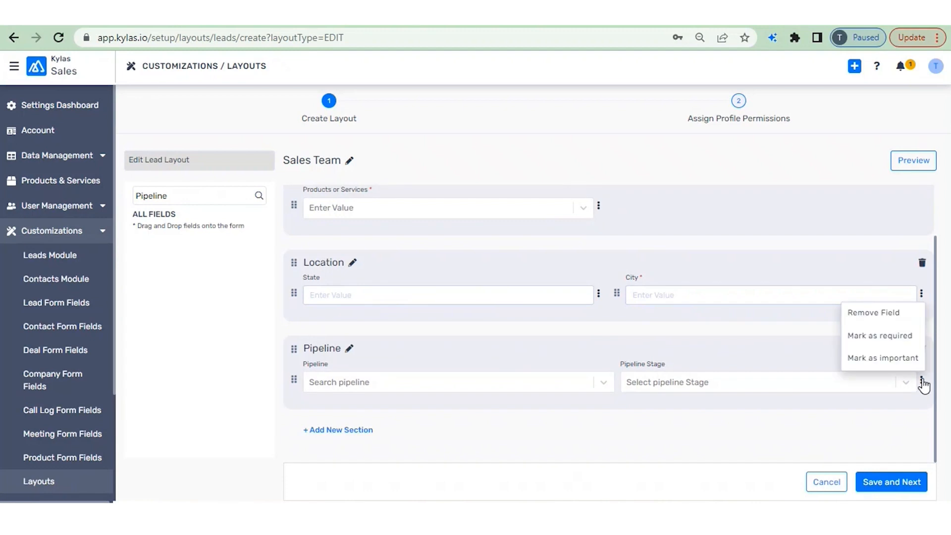
click(884, 342)
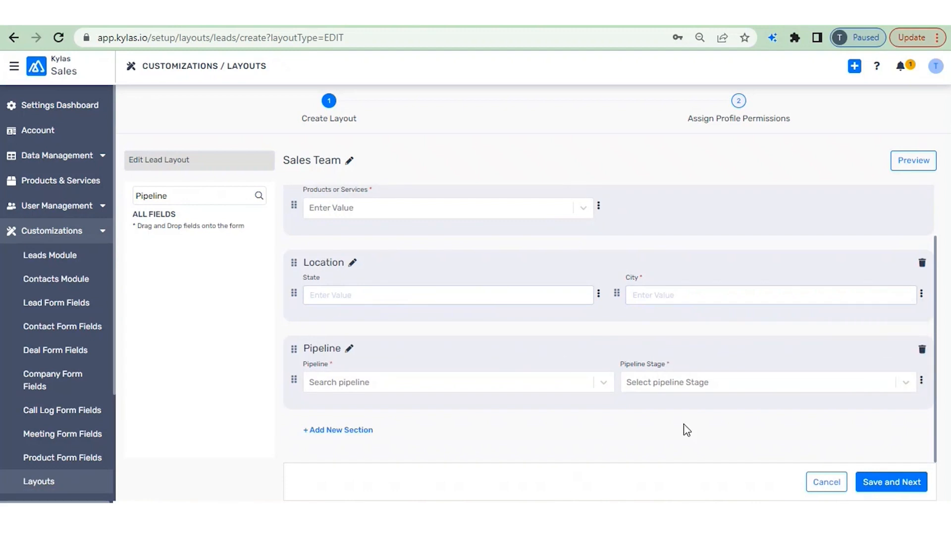
Proceed to profile permissions, assign the Sales Team layout to the Sales profile, accept the reassignment, and save the layout
click(890, 486)
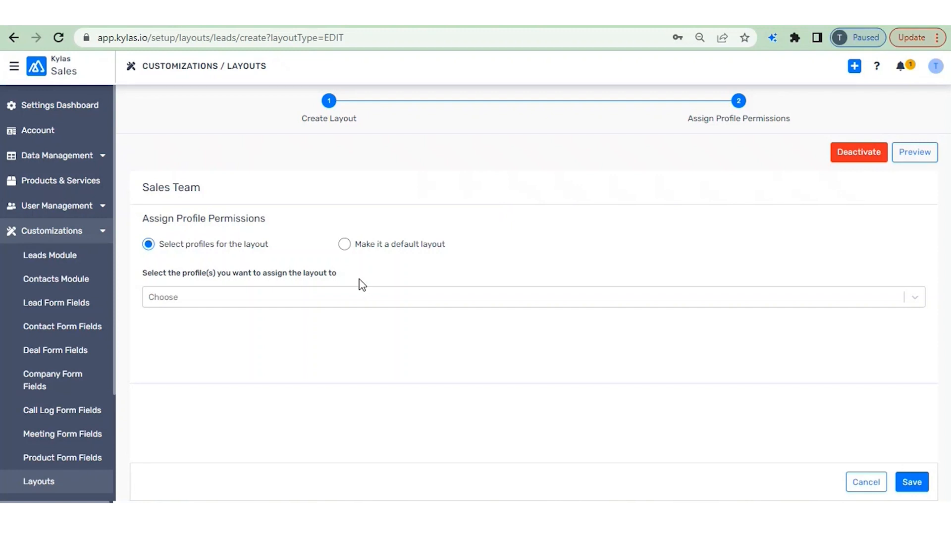
click(310, 296)
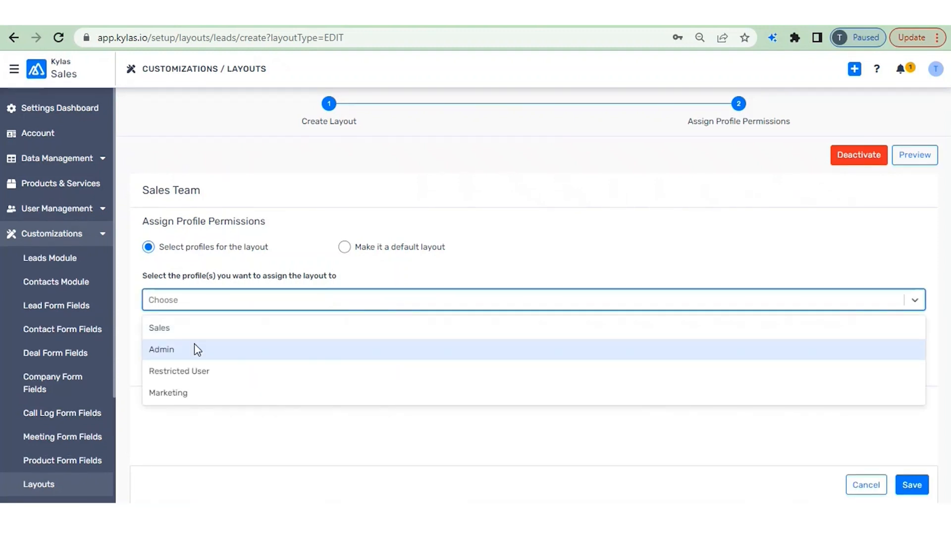
click(178, 330)
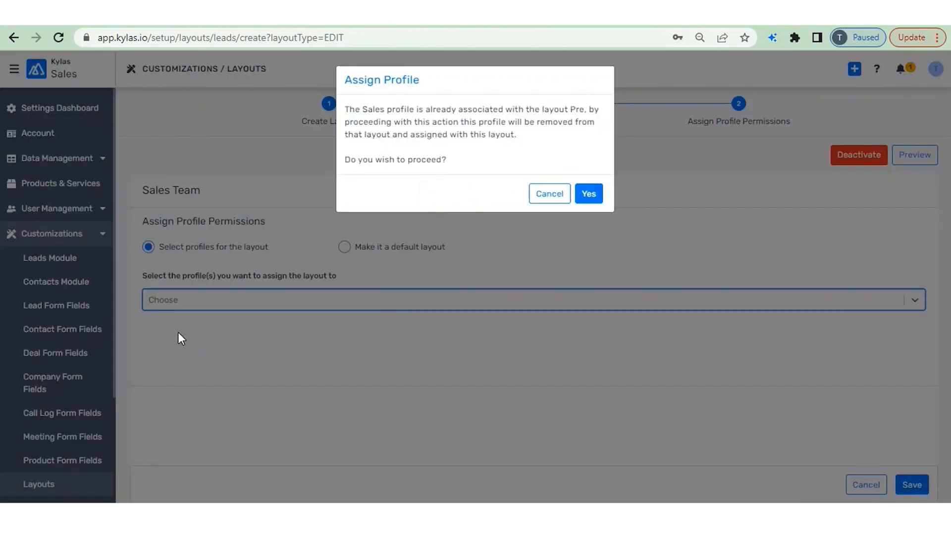
click(586, 195)
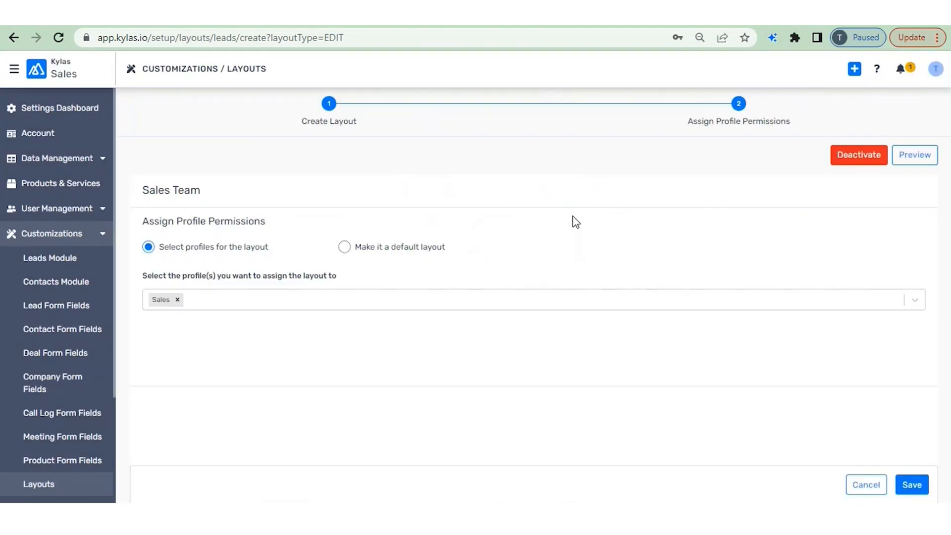
click(920, 484)
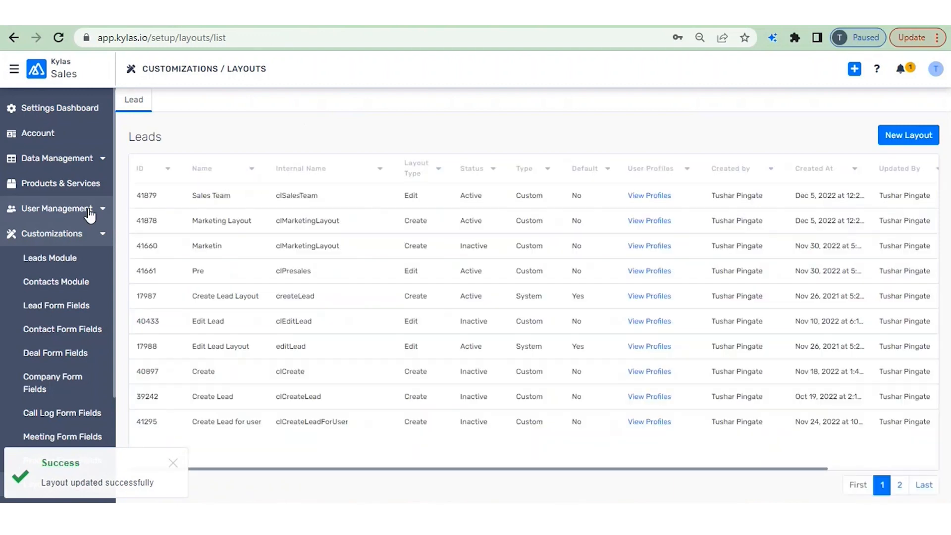
Open the first Sales-profile user's record from the managed users list and copy the user's email address
click(88, 210)
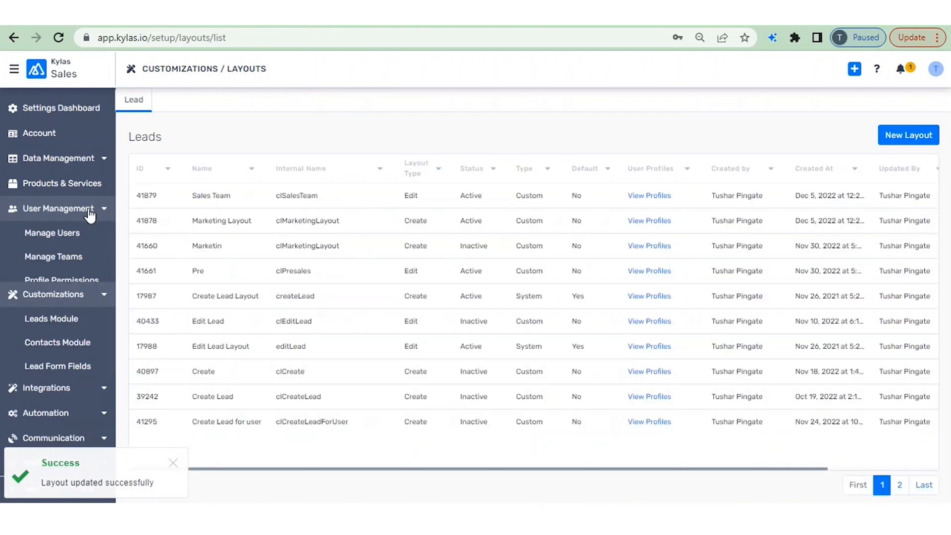
click(64, 236)
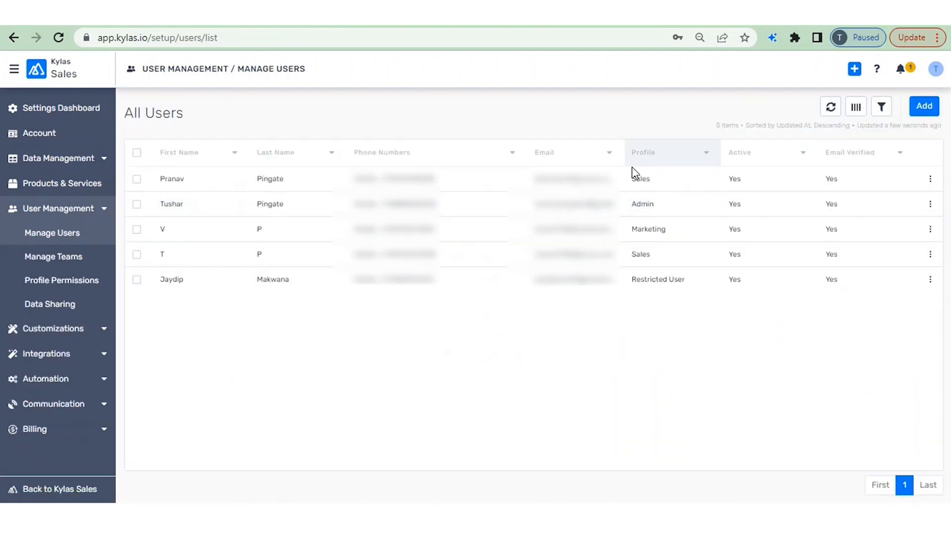
drag(623, 158, 659, 157)
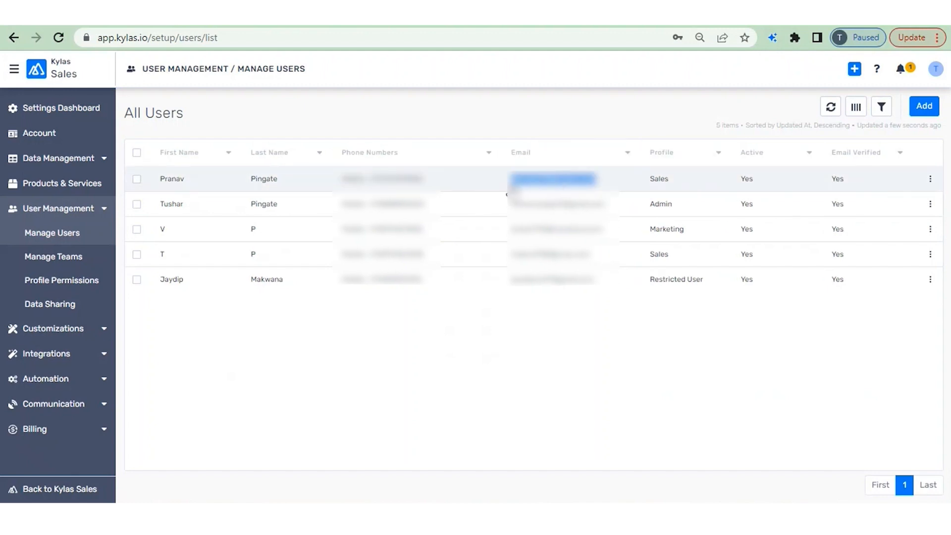
click(510, 187)
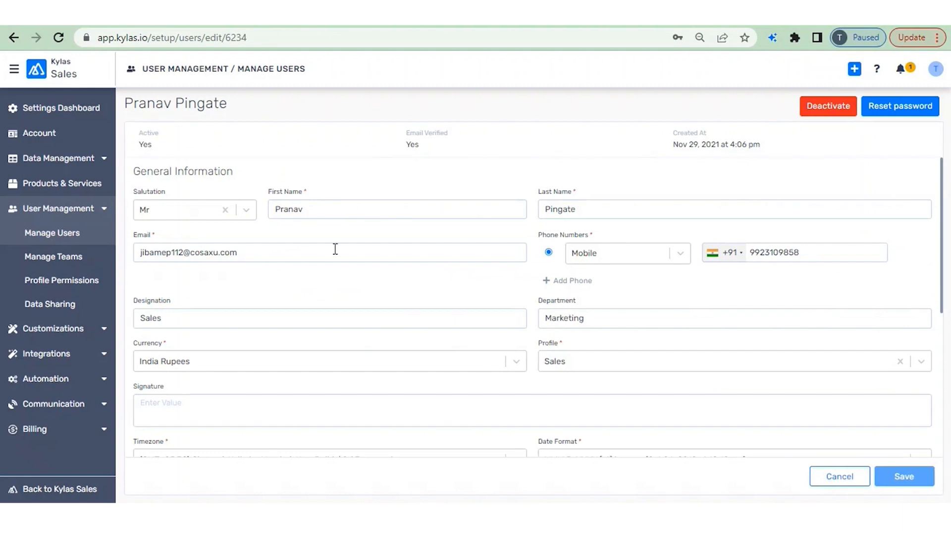
triple_click(319, 253)
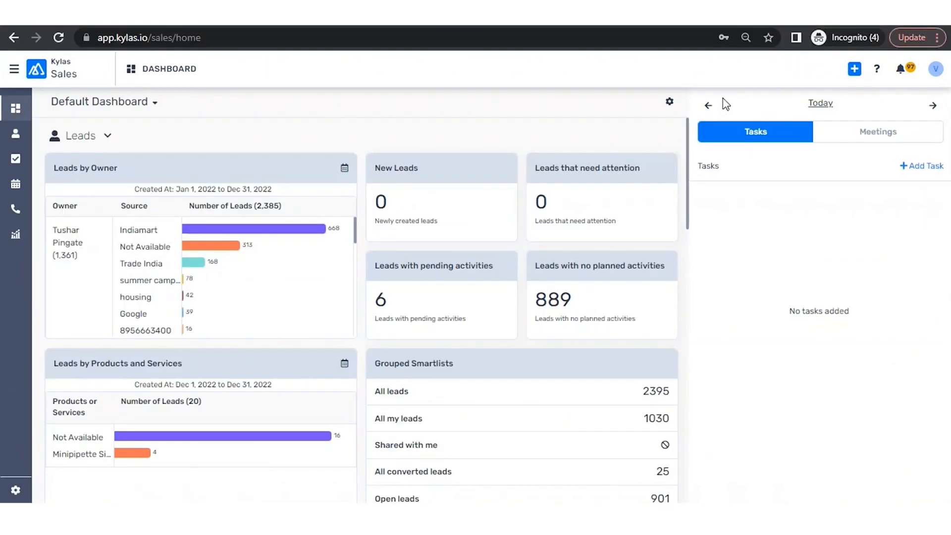
In the incognito window, sign out, sign in with the sales user's email and account password, and dismiss the welcome message
click(935, 70)
click(863, 150)
click(656, 212)
key(Down)
click(617, 259)
text(••••••••)
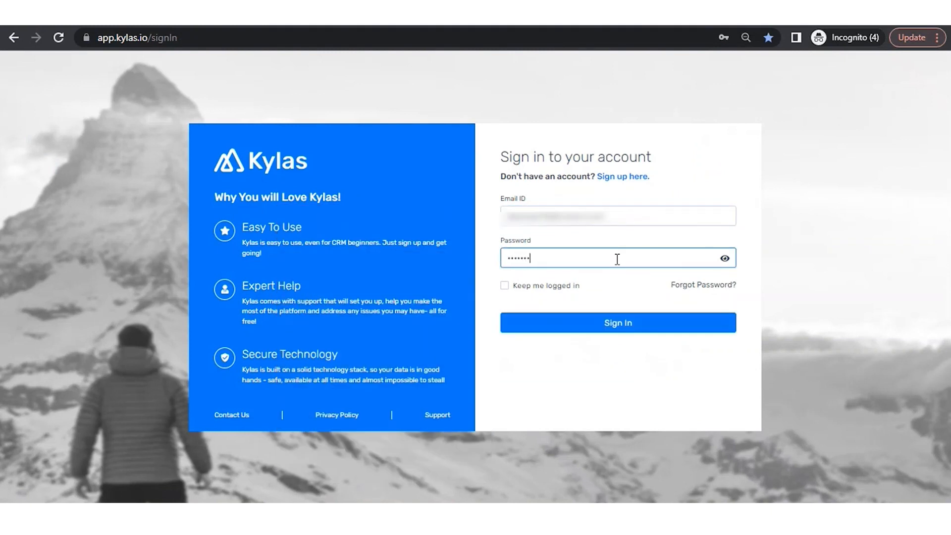
click(626, 323)
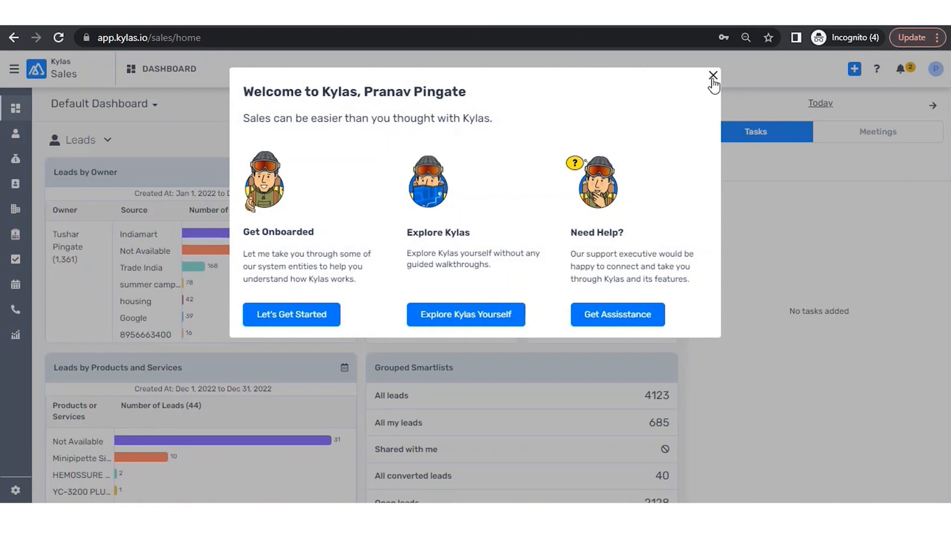
click(714, 75)
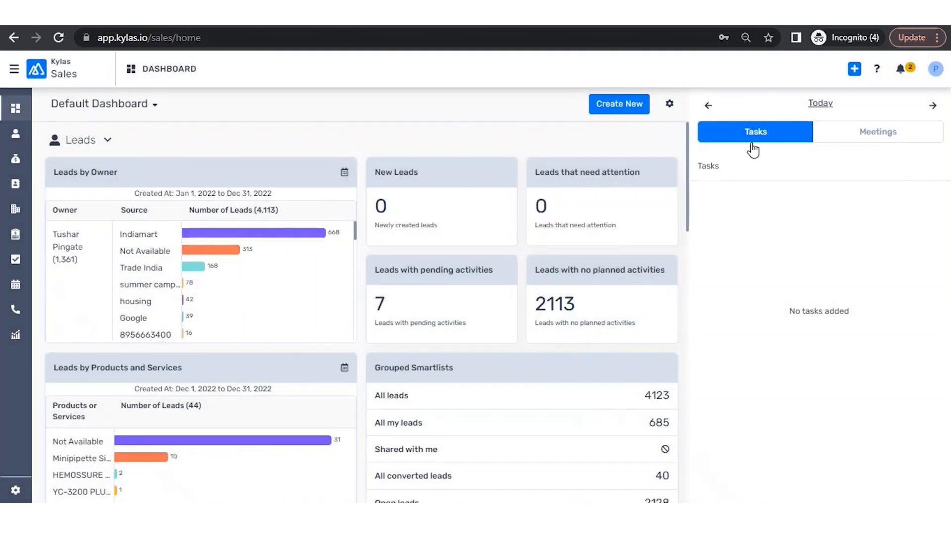
Examine the Add Lead form as the sales user, including fields beyond the required and important ones, and close it
click(855, 70)
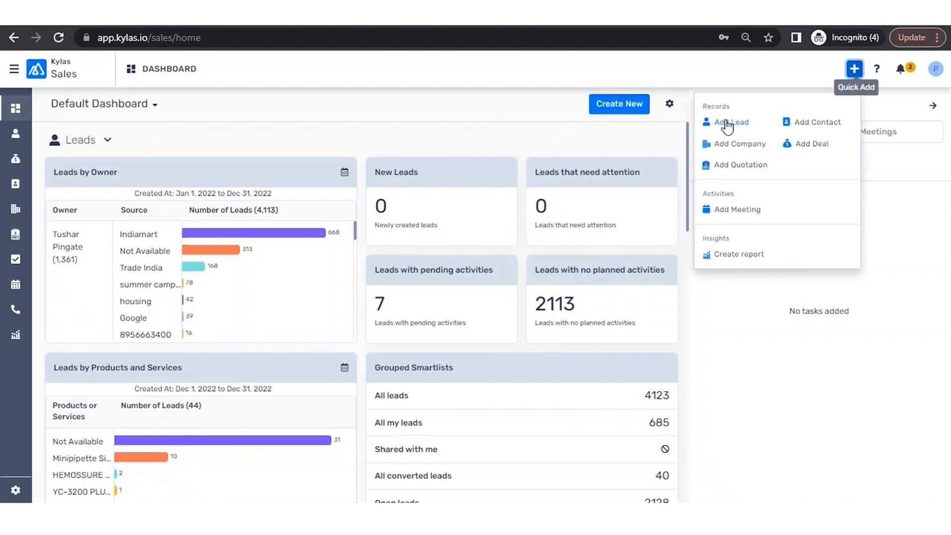
click(728, 123)
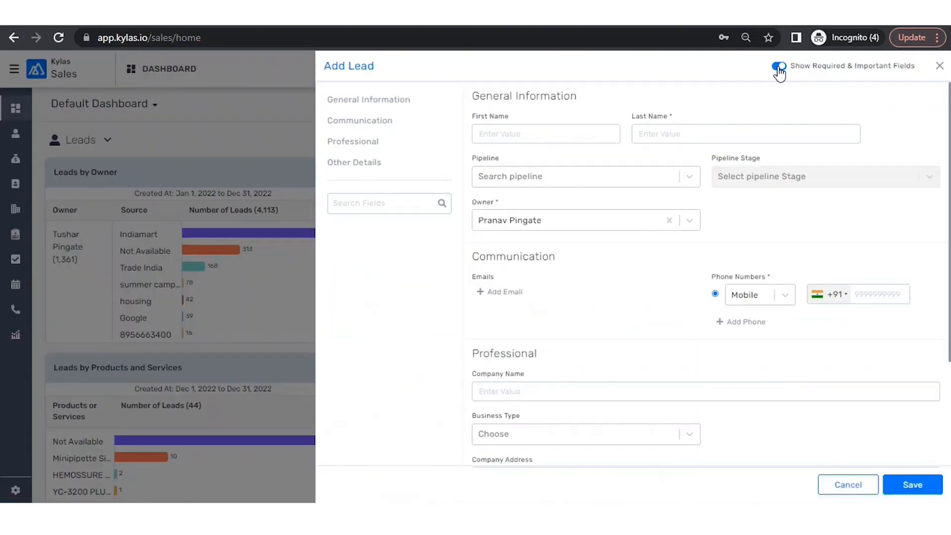
click(779, 66)
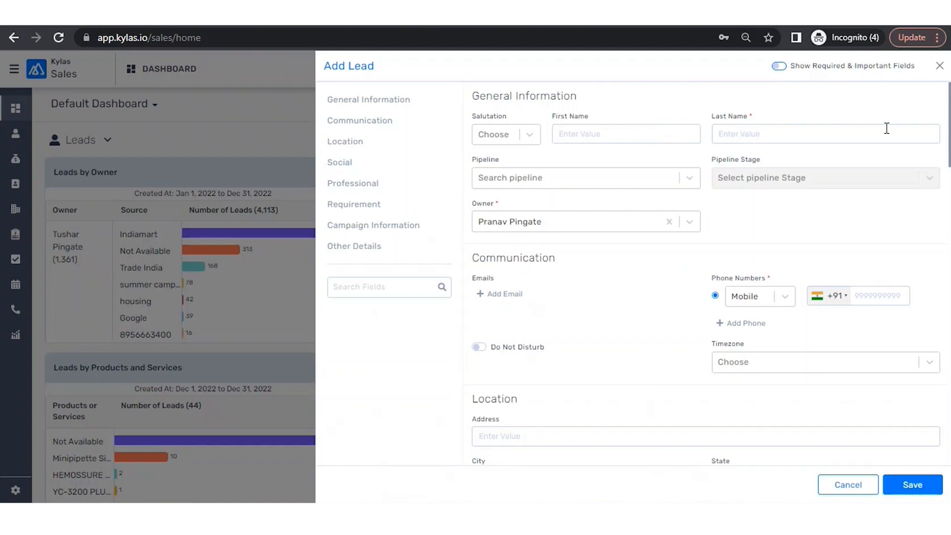
click(940, 74)
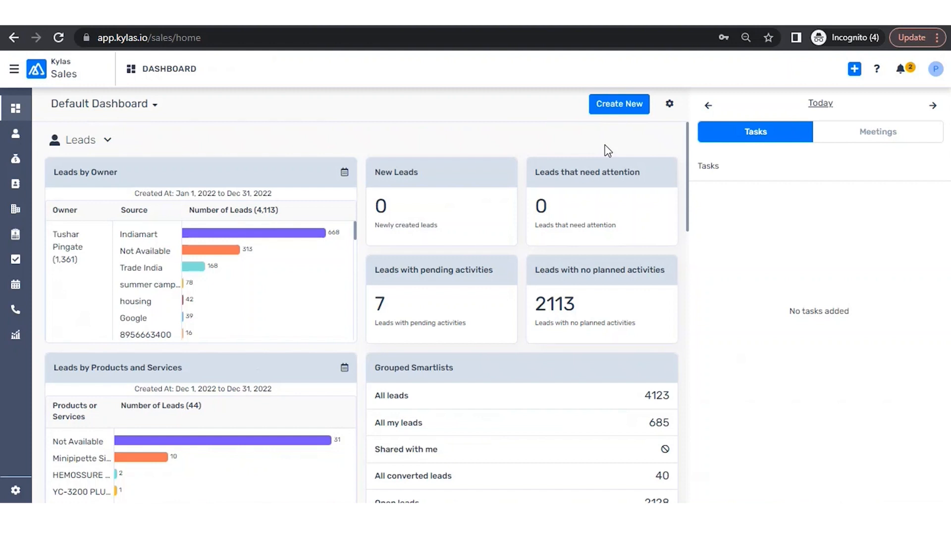
Open the All Leads list, dismiss the search tip, show 100 results per page, and go to page 5
click(16, 134)
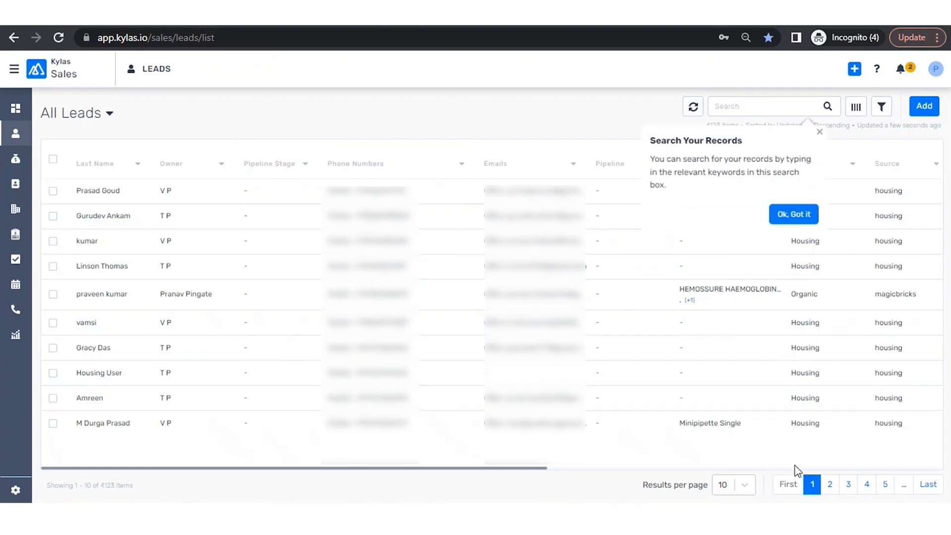
click(886, 488)
click(820, 132)
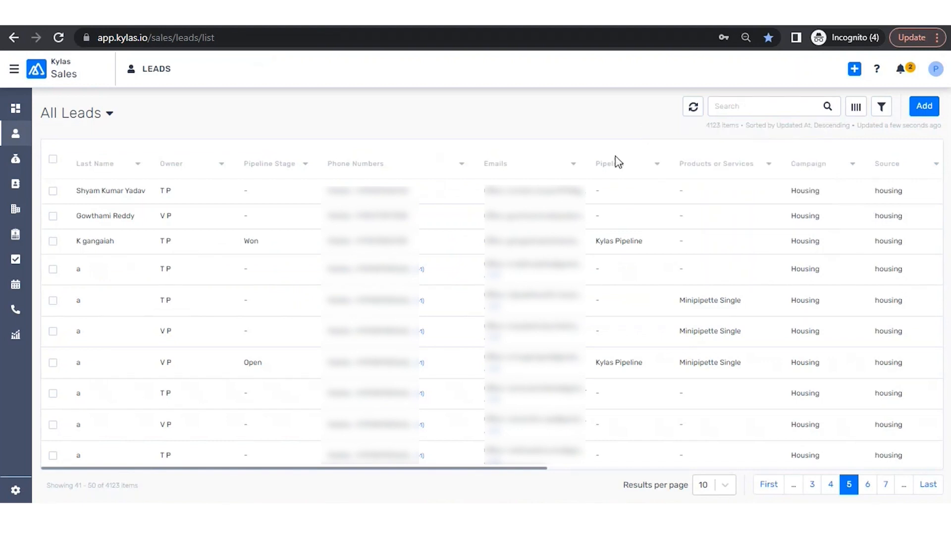
click(720, 485)
click(714, 457)
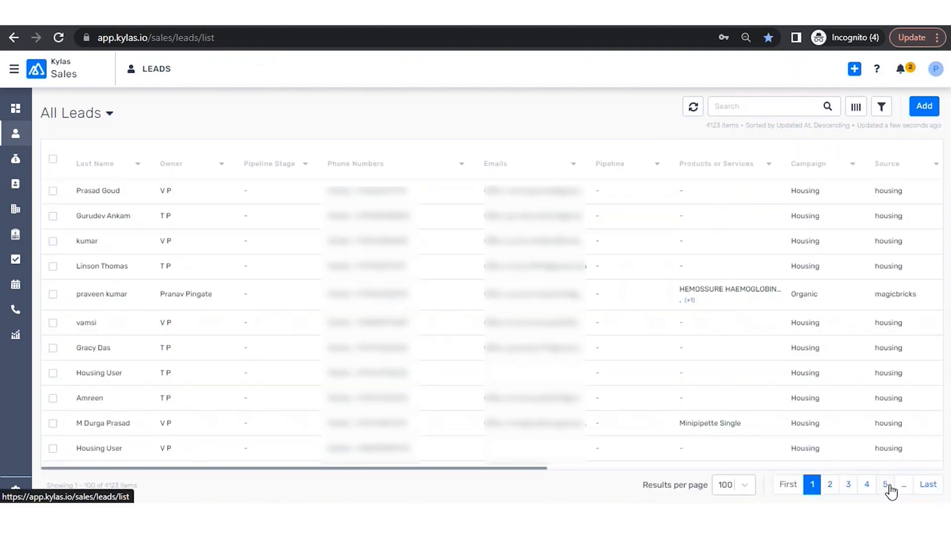
click(886, 485)
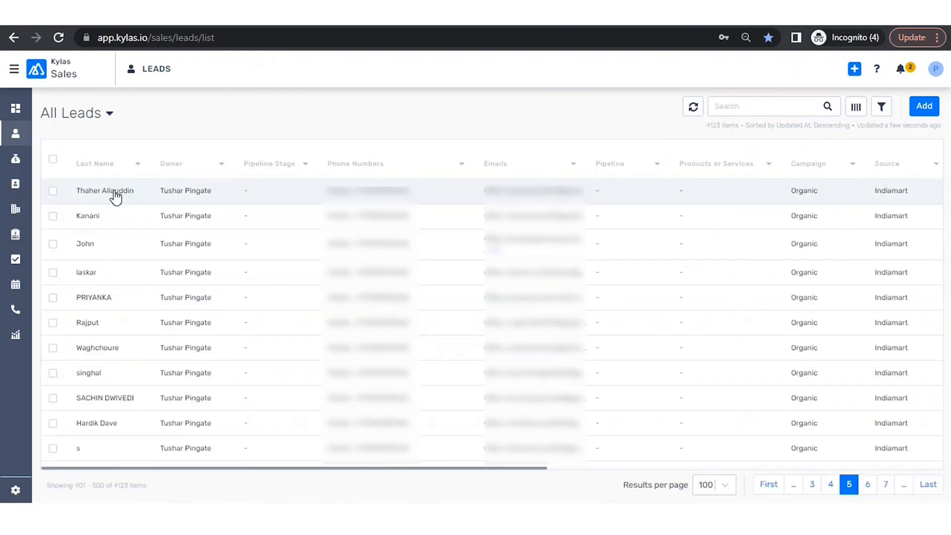
Open the third lead in the list, dismiss the tour introduction, and bring up its Edit Lead form
click(122, 245)
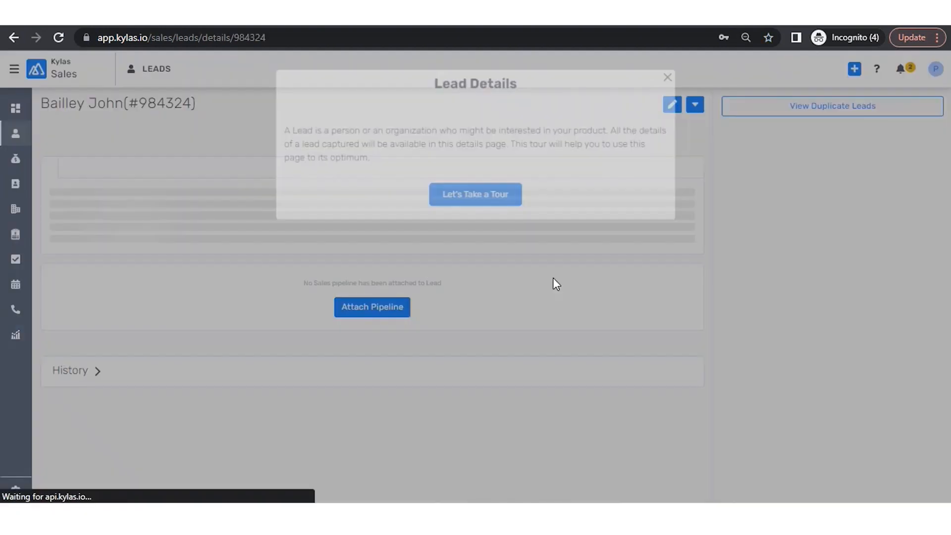
click(673, 76)
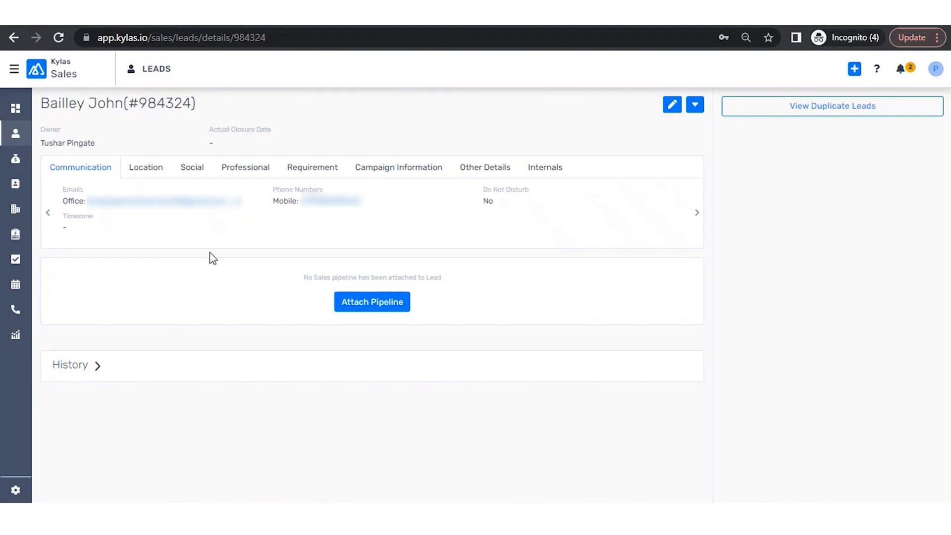
drag(203, 110, 44, 111)
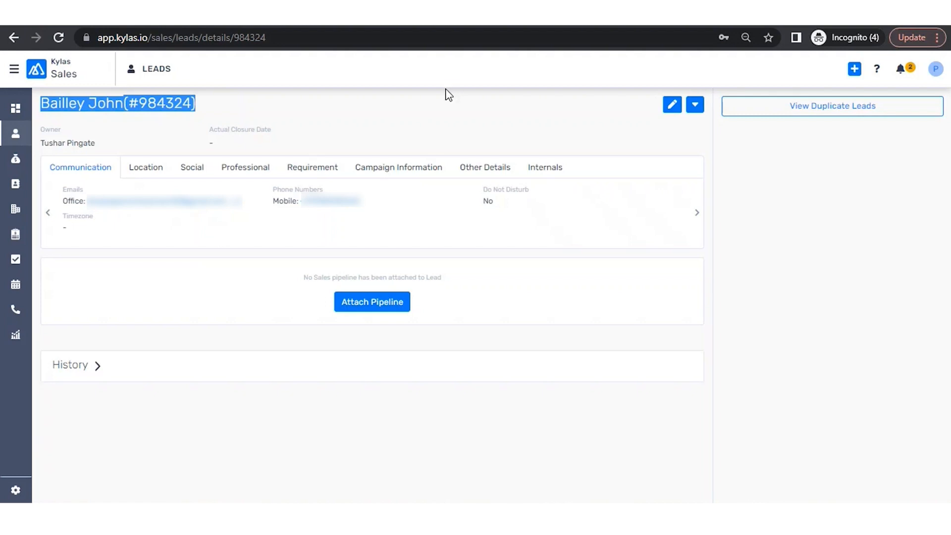
click(671, 105)
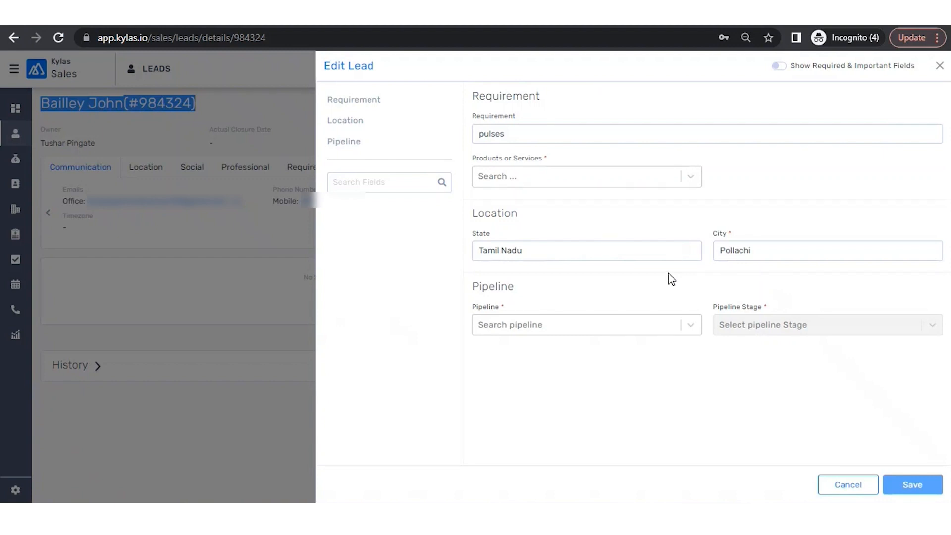
Set the lead's Products or Services to action-items-global and its Pipeline to Life cycle
drag(505, 134, 474, 141)
click(611, 184)
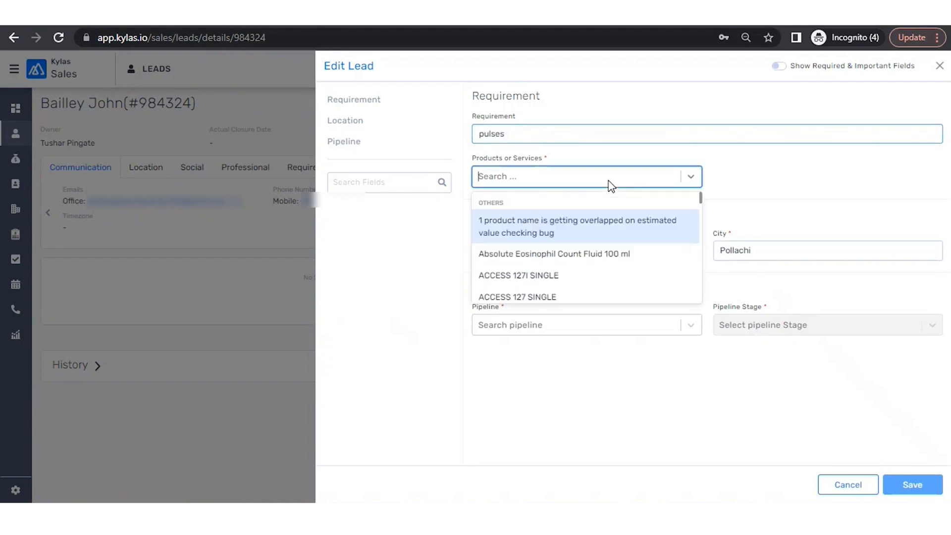
scroll(575, 258, down, 5)
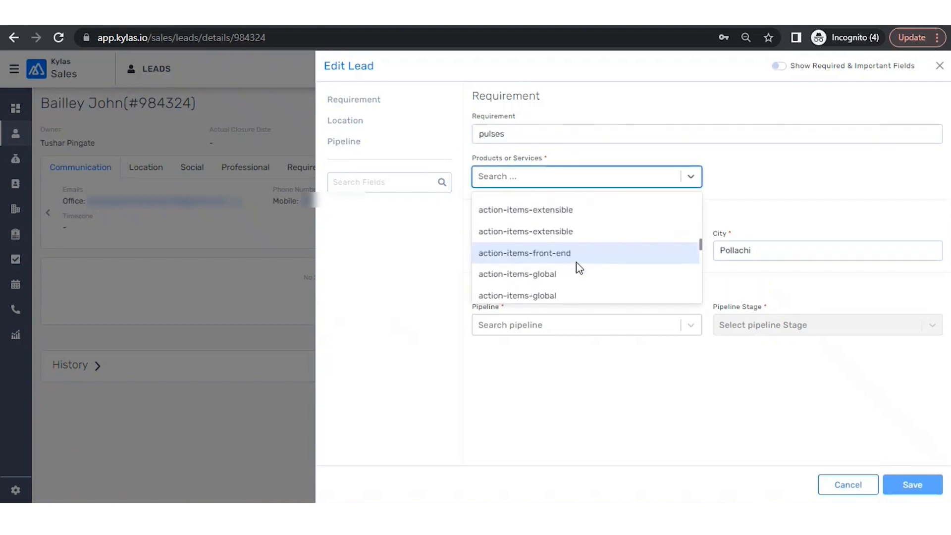
click(552, 275)
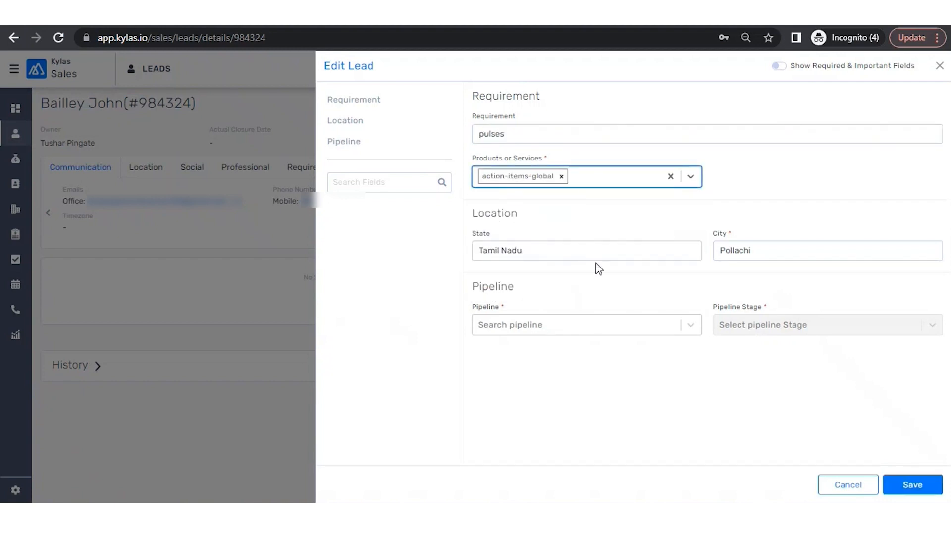
click(588, 325)
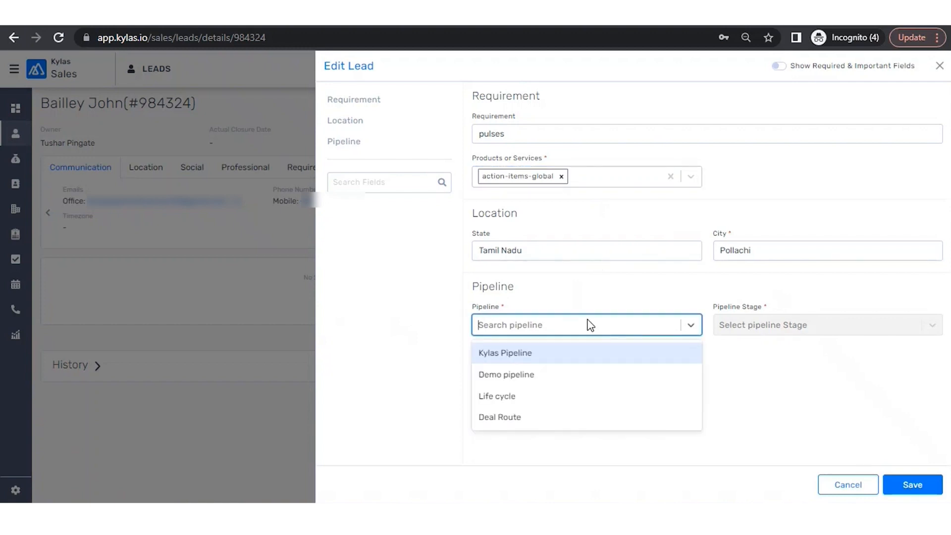
click(496, 404)
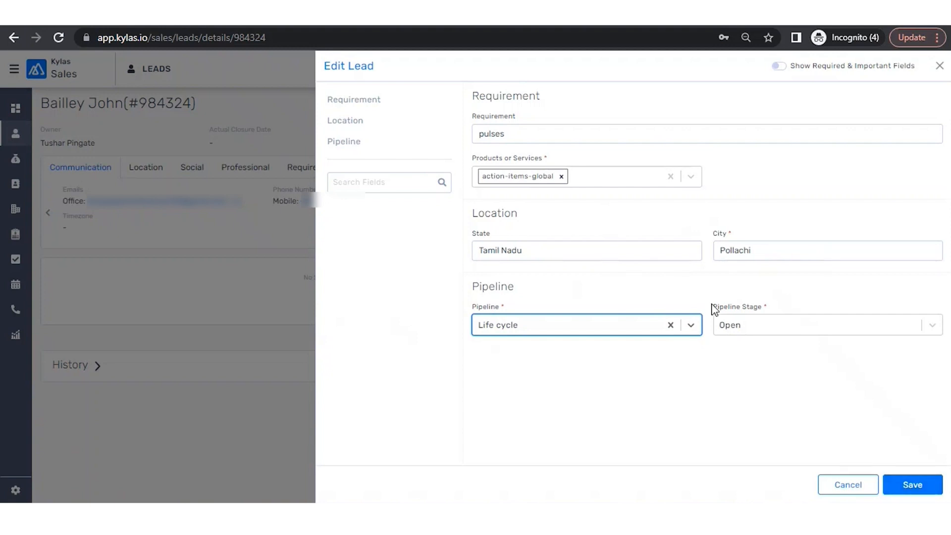
Save the edited lead and view its Requirement details
click(927, 484)
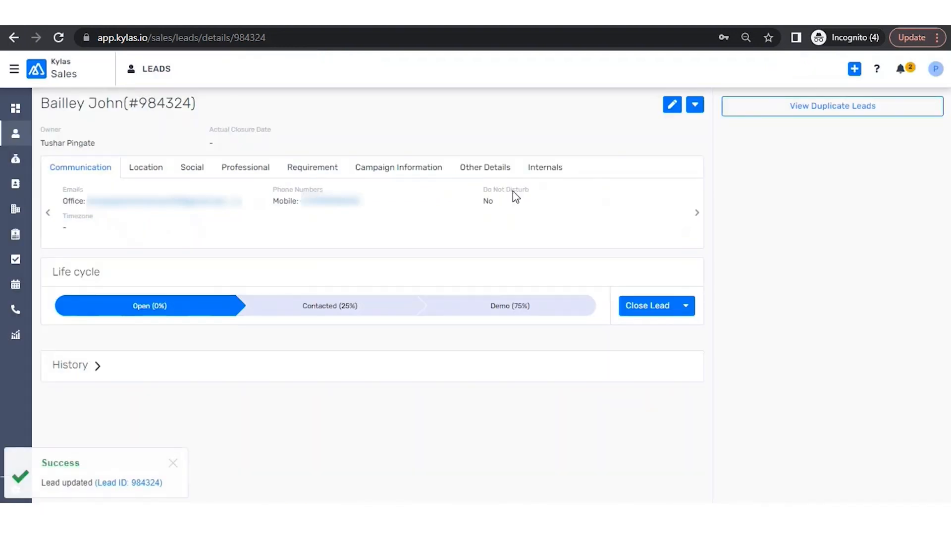
click(293, 169)
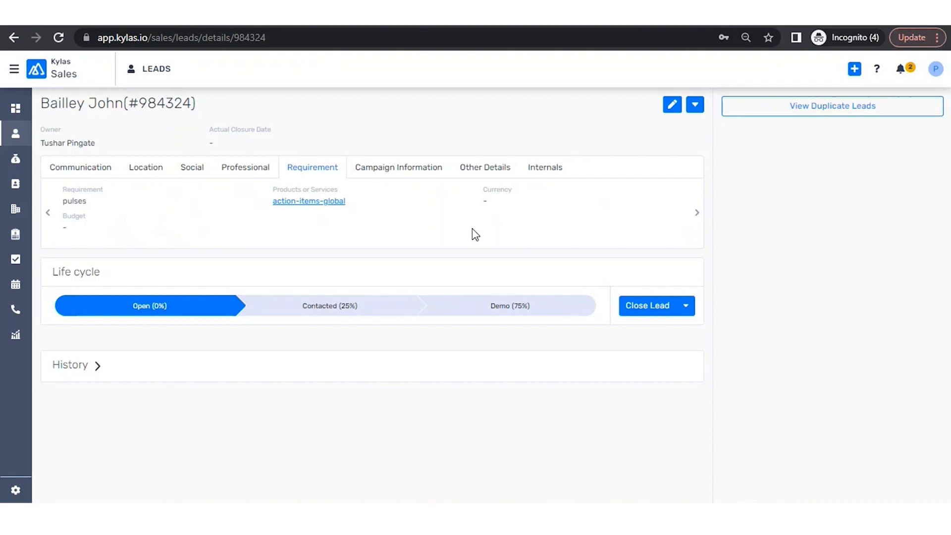
Switch to the administrator's browser window and open the list of customized lead layouts
key(alt+Tab)
key(alt+Tab)
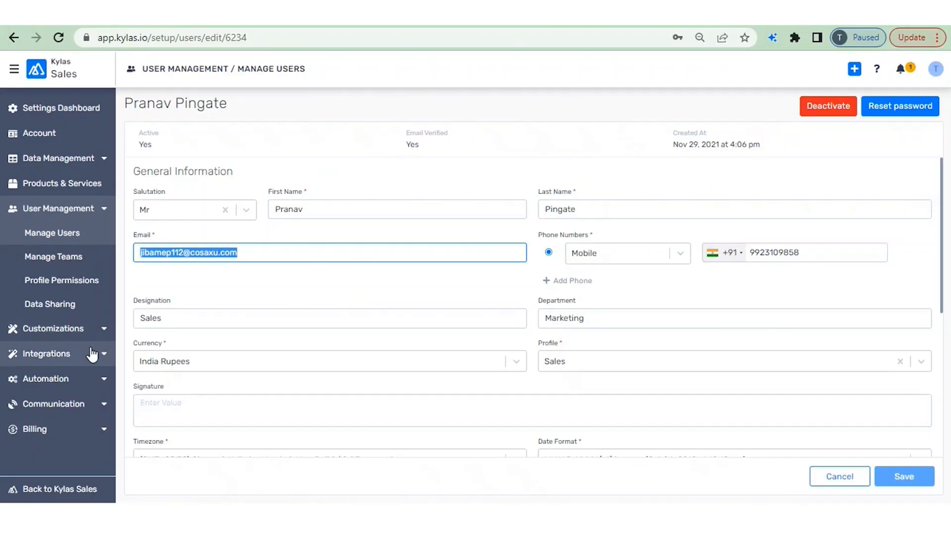
click(90, 329)
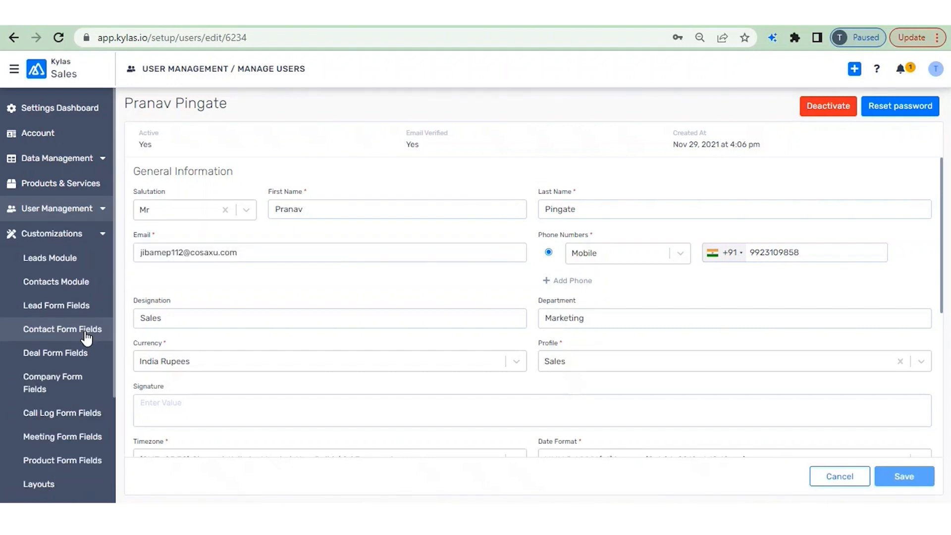
scroll(48, 407, down, 1)
scroll(48, 408, down, 3)
click(51, 421)
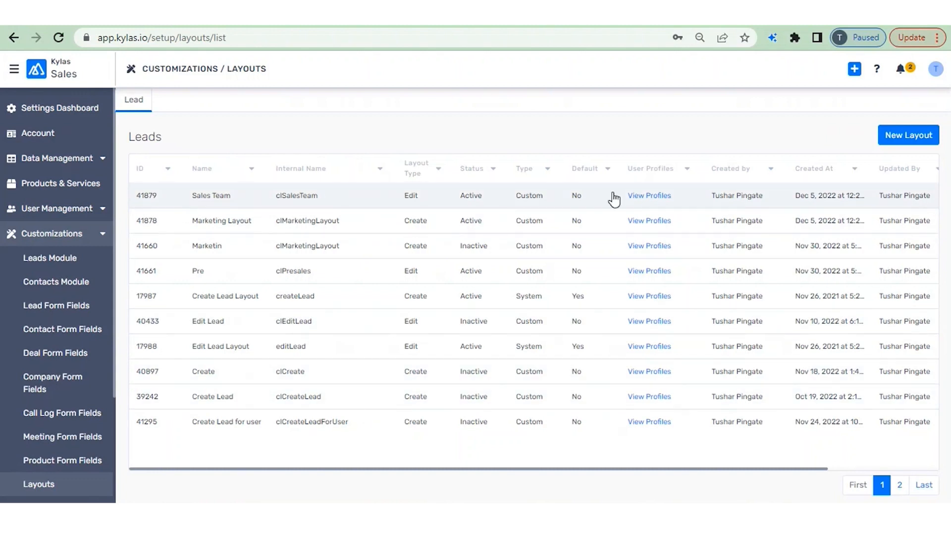
Check which user profiles are assigned to the Marketing Layout and the Sales Team layout
click(645, 222)
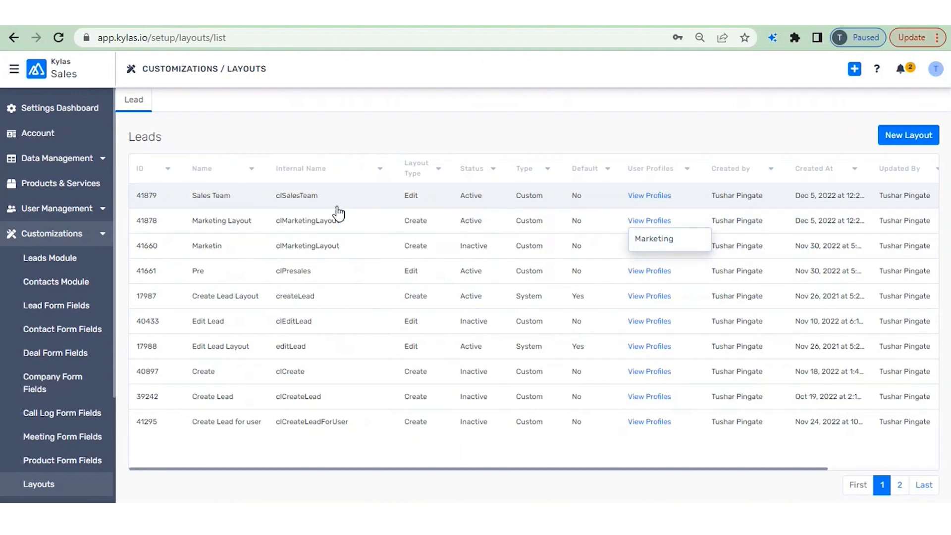
click(644, 199)
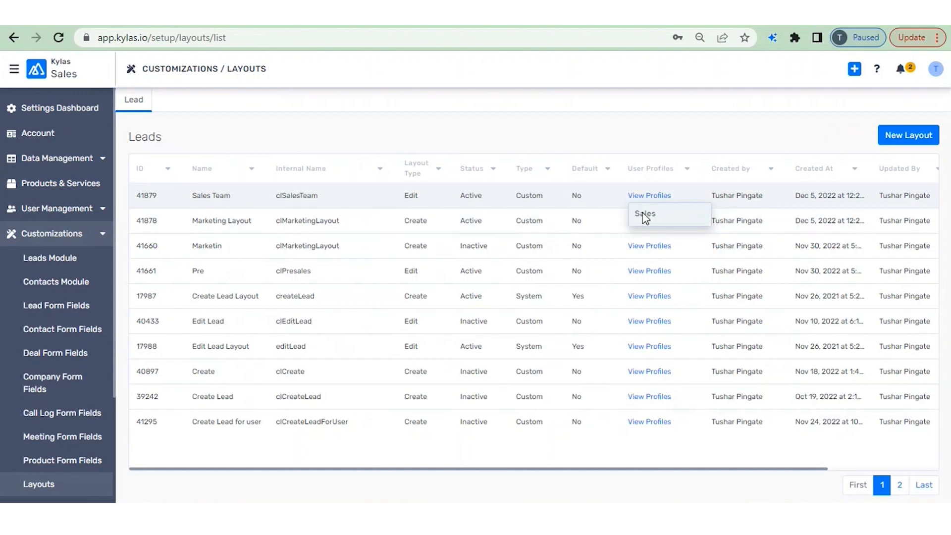
click(589, 128)
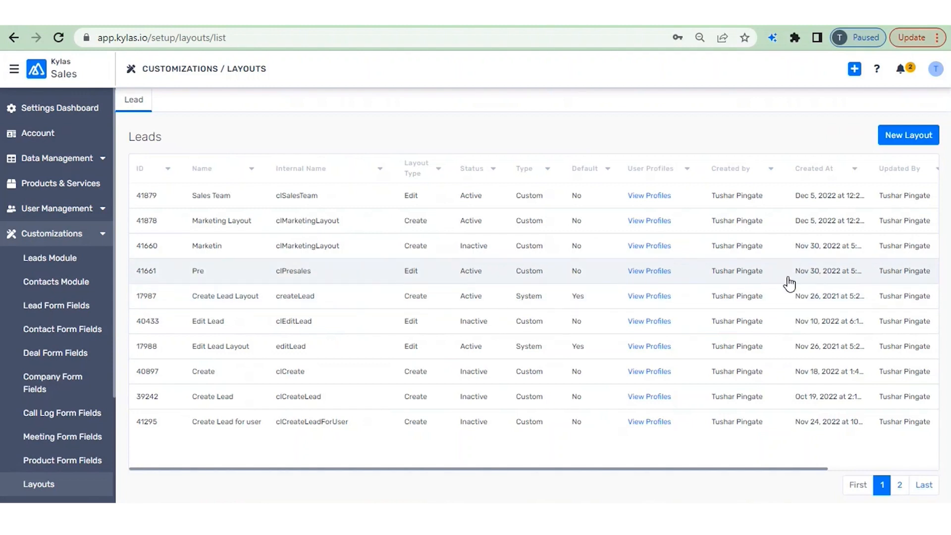
Edit the Sales Team layout to remove the State field from its Location section, and save the layout with its profile permissions
scroll(789, 284, right, 5)
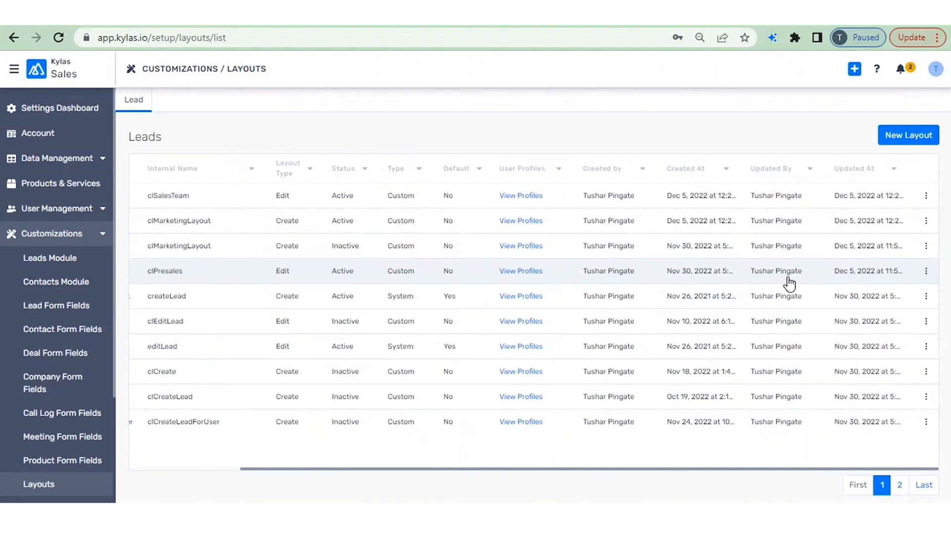
click(928, 199)
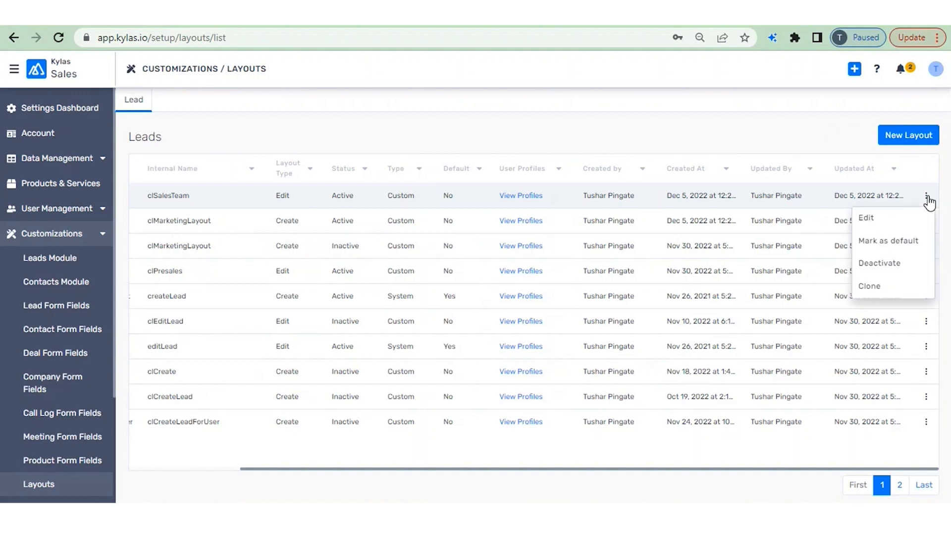
click(879, 227)
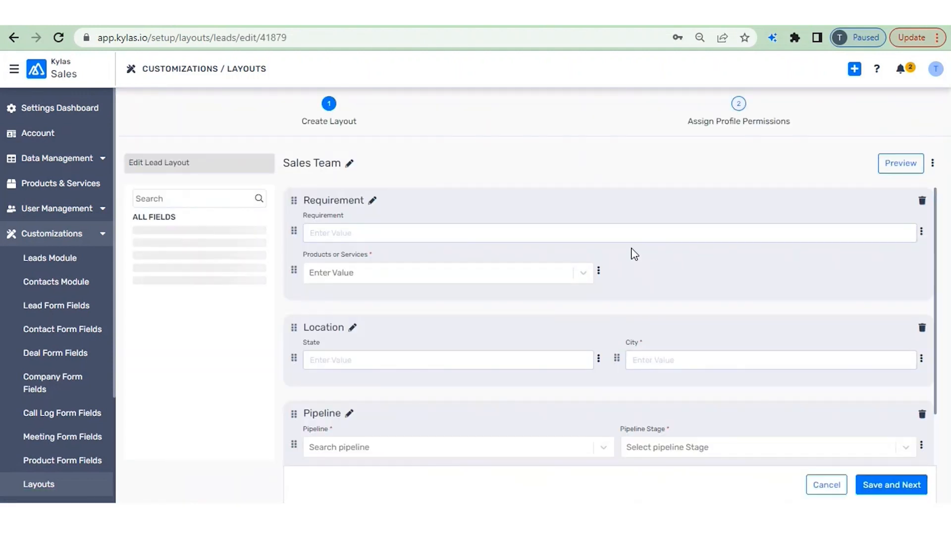
scroll(473, 385, down, 2)
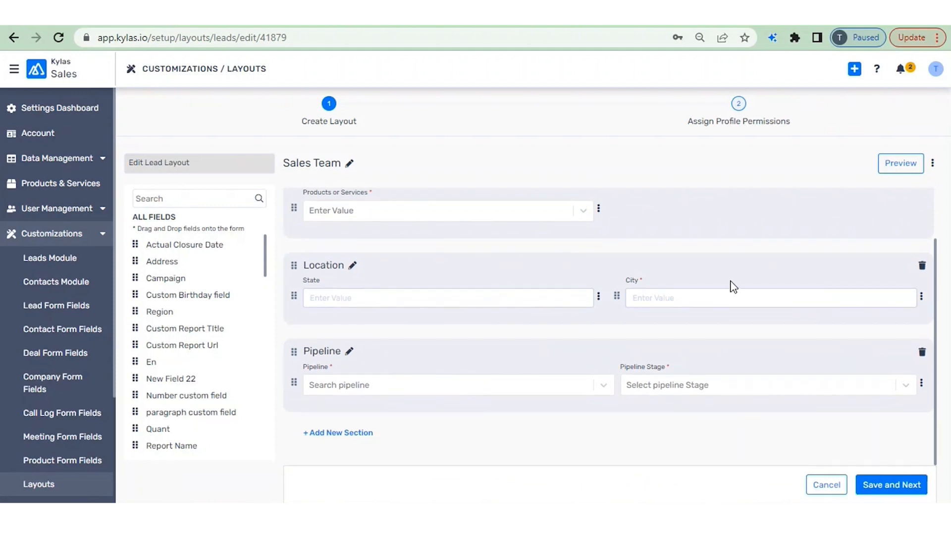
scroll(732, 285, up, 1)
scroll(858, 342, down, 1)
click(599, 297)
click(550, 322)
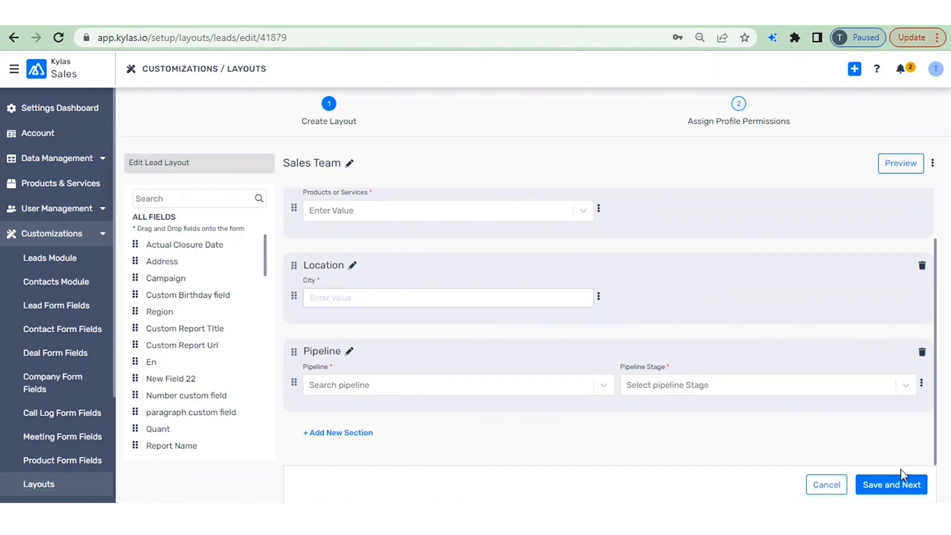
click(900, 486)
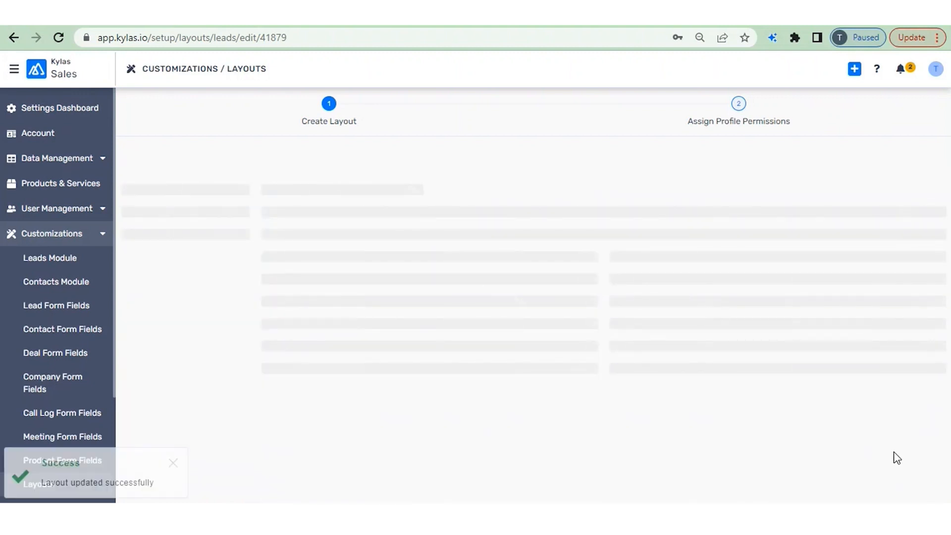
click(909, 487)
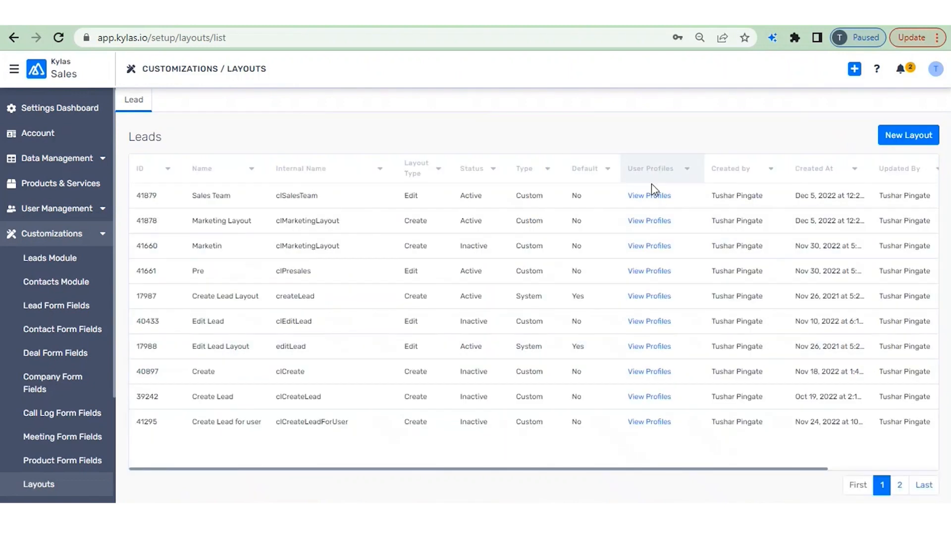
Check the Sales Team layout's assigned profiles and mark the layout as the default edit layout
click(645, 197)
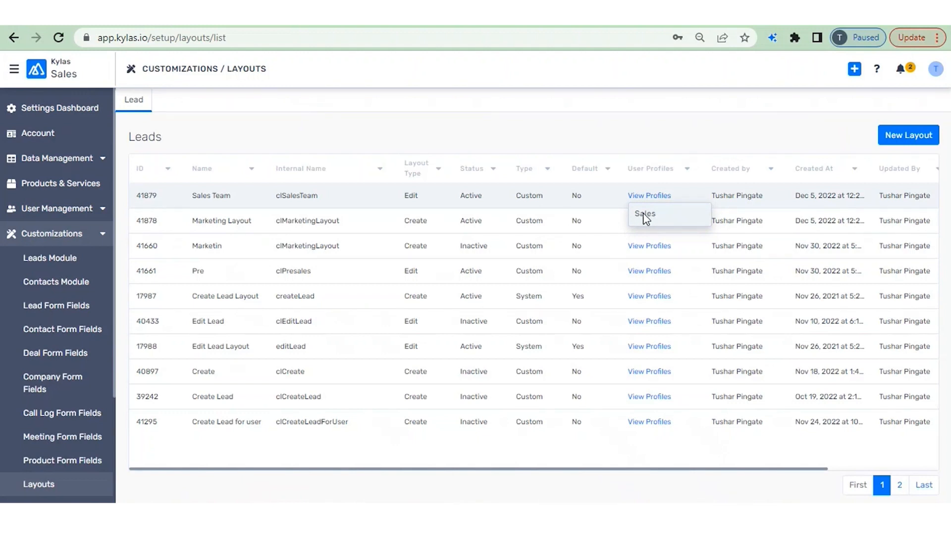
click(743, 142)
scroll(776, 189, right, 1)
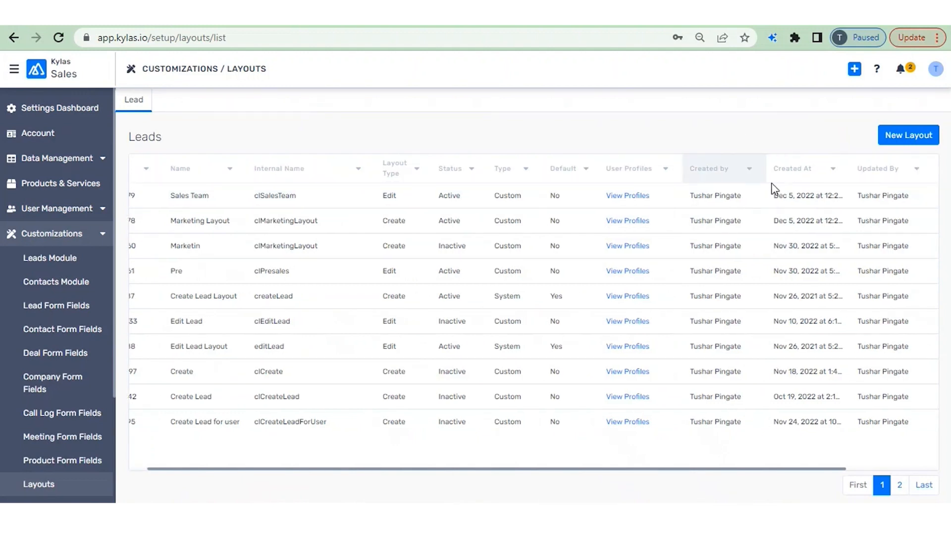
scroll(776, 189, right, 4)
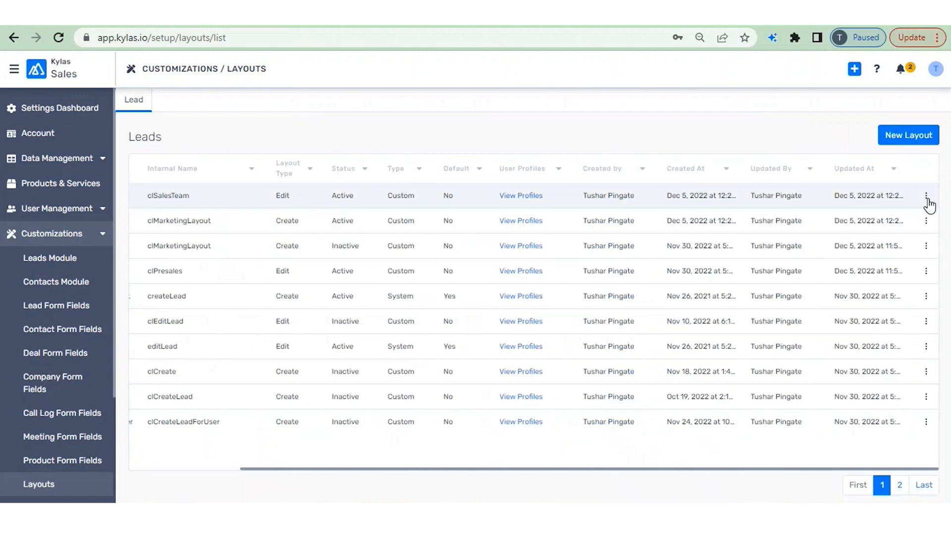
click(927, 197)
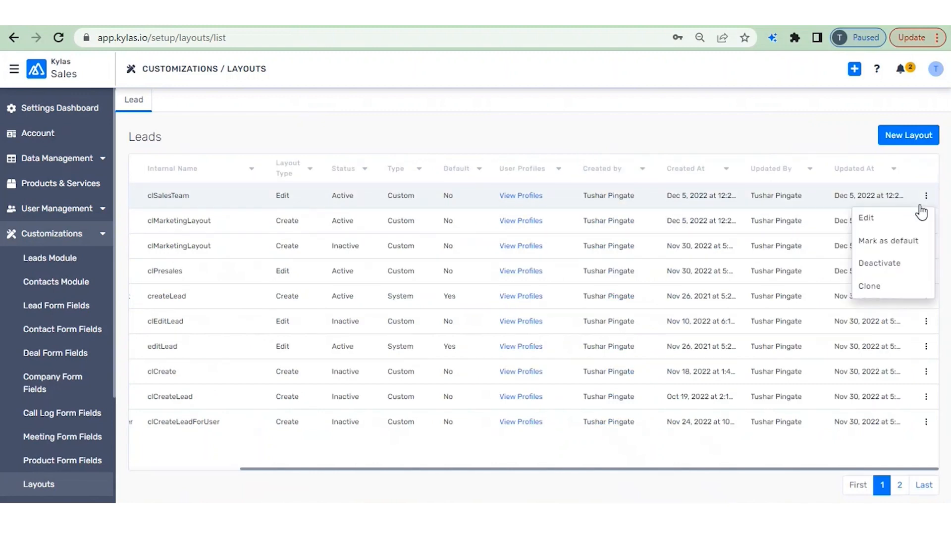
click(909, 246)
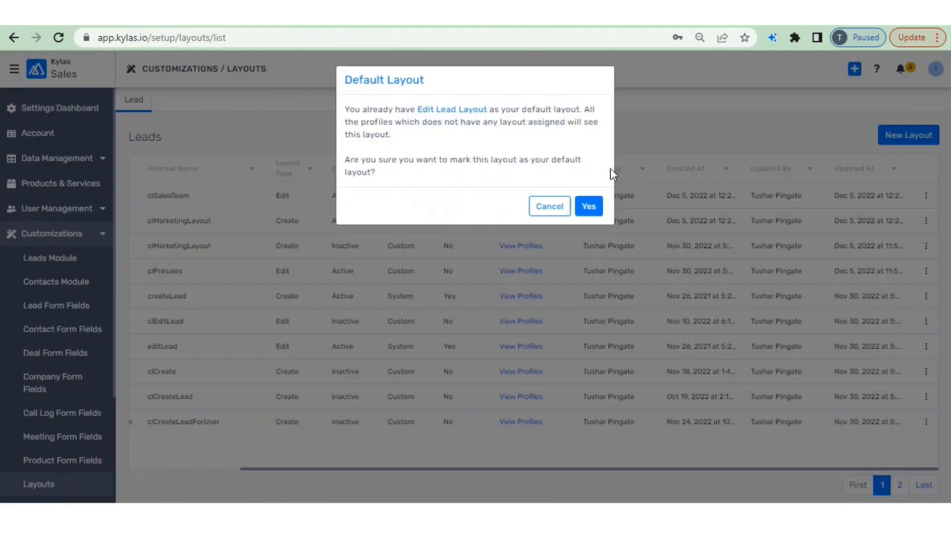
click(589, 207)
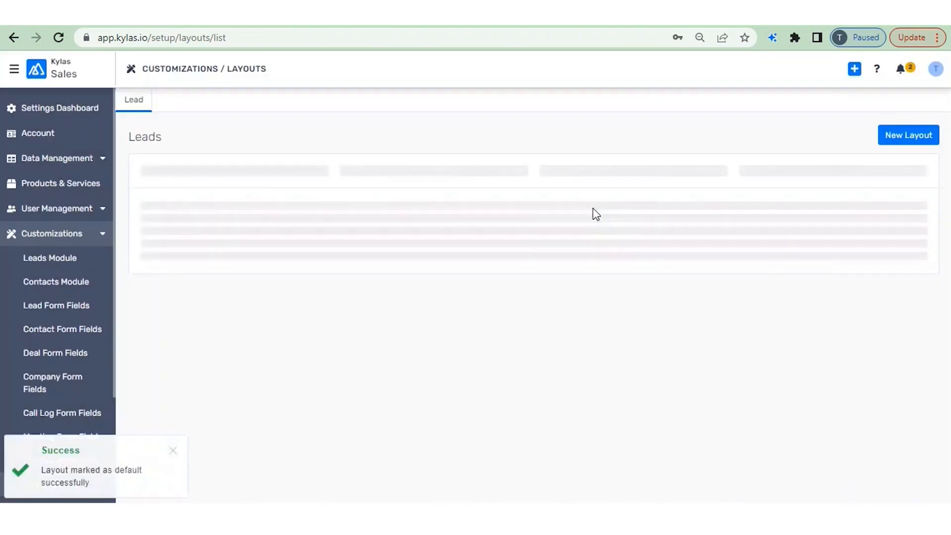
View all profiles now covered by the default Sales Team layout, and deactivate that layout
click(637, 200)
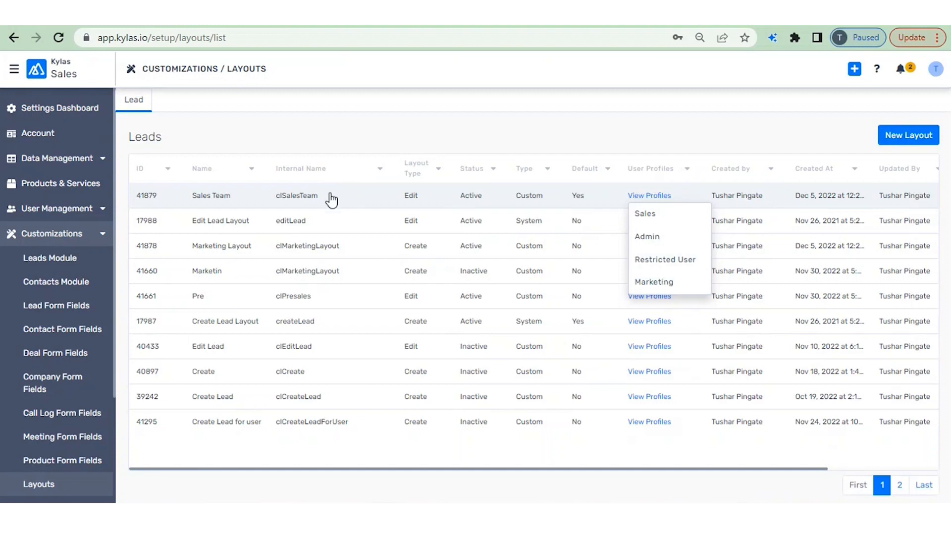
click(530, 129)
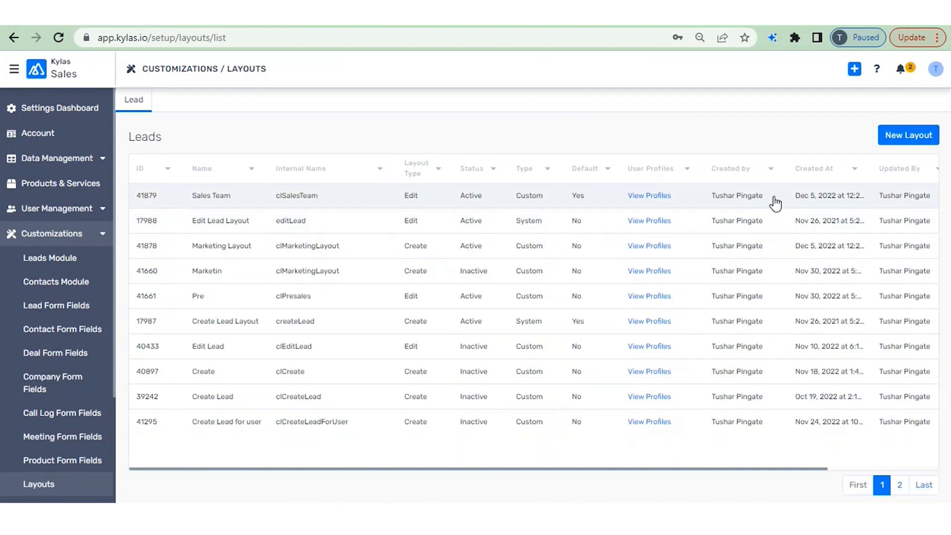
scroll(775, 204, right, 3)
click(926, 196)
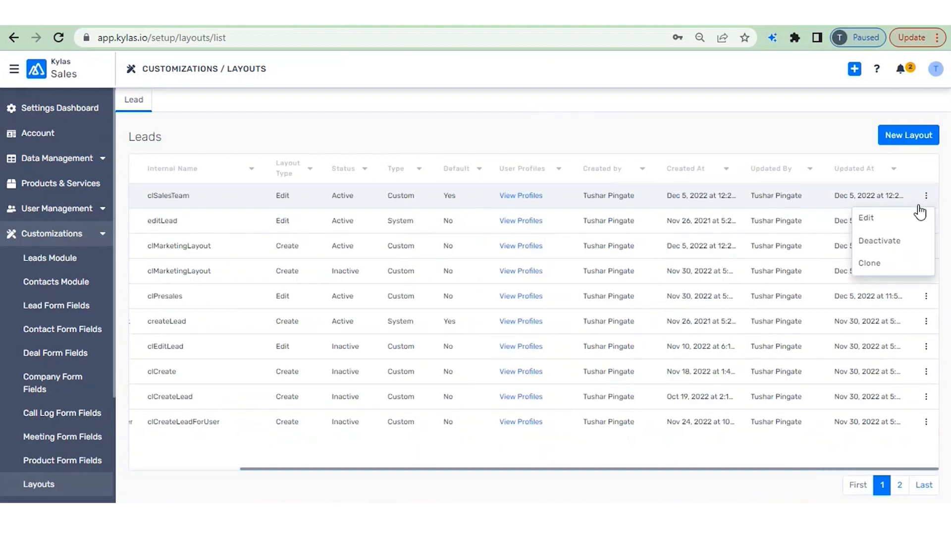
click(885, 245)
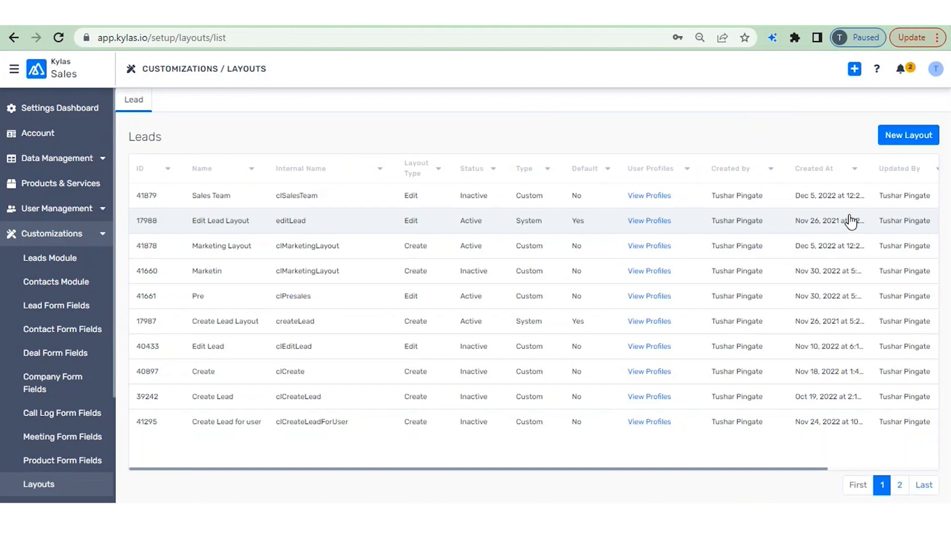
Activate the Sales Team layout from its Assign Profile Permissions stage, deactivate it again, and return to the layouts list
click(788, 204)
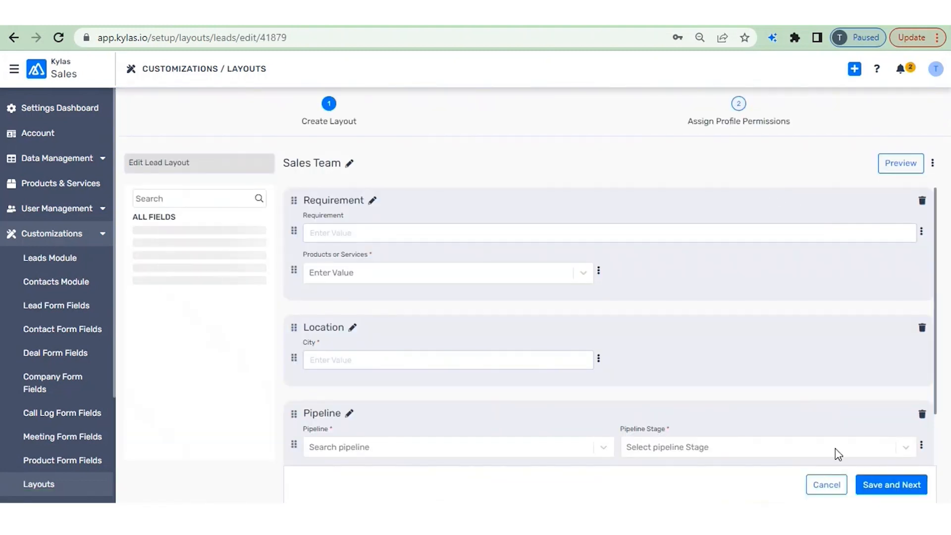
click(888, 485)
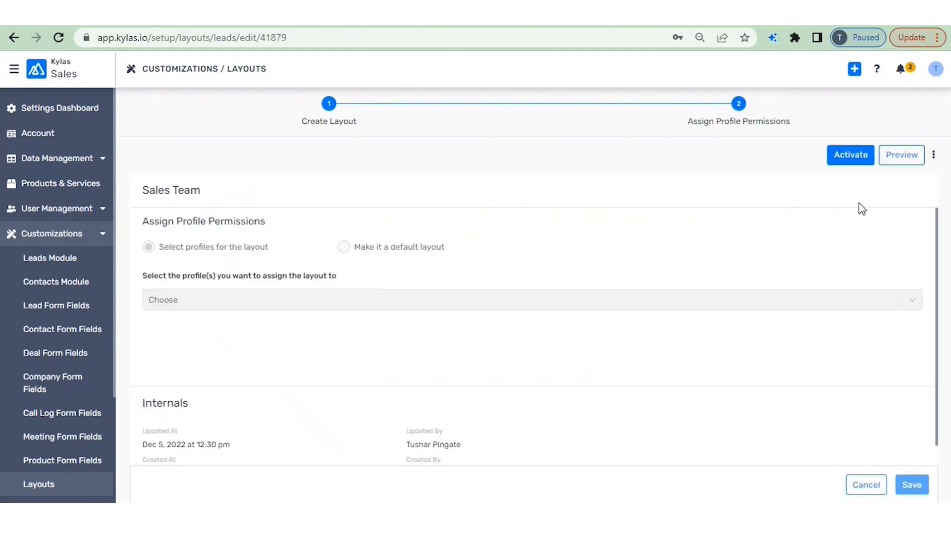
click(854, 166)
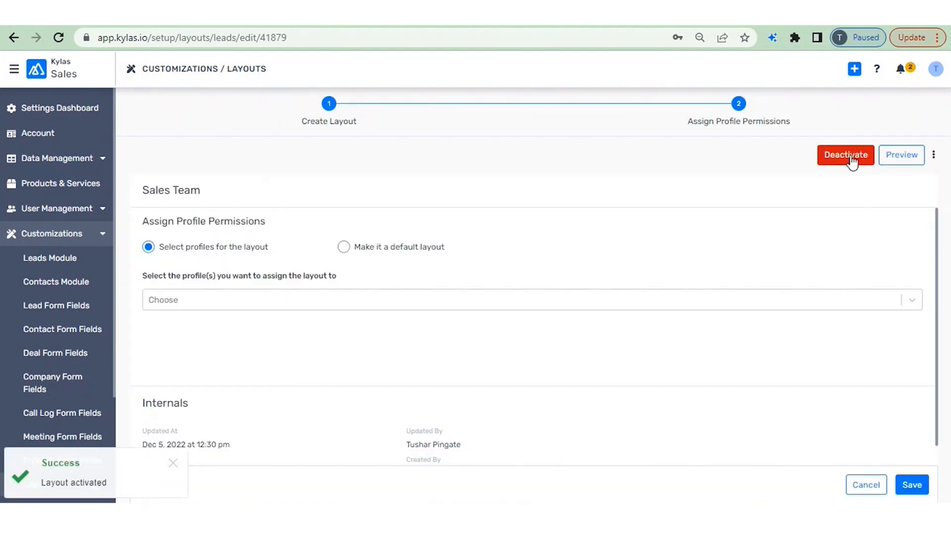
click(853, 158)
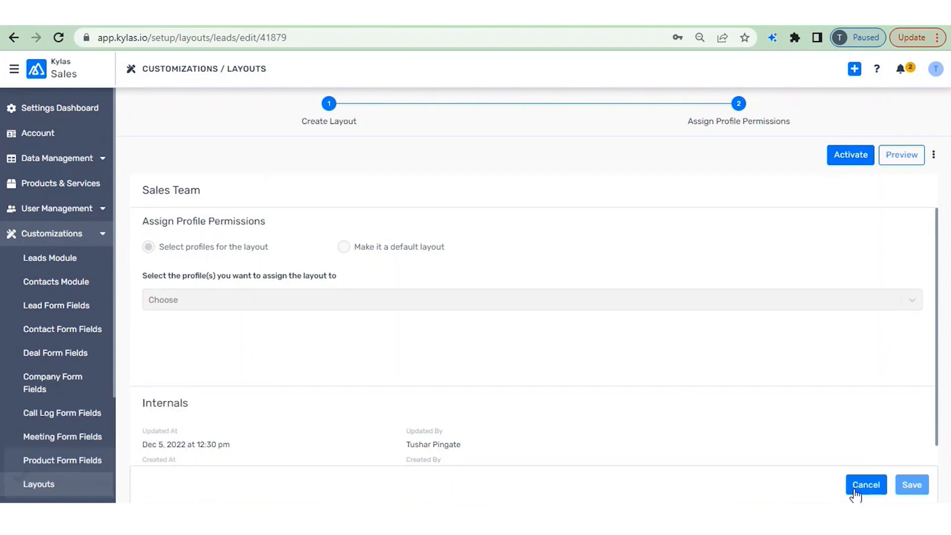
click(22, 484)
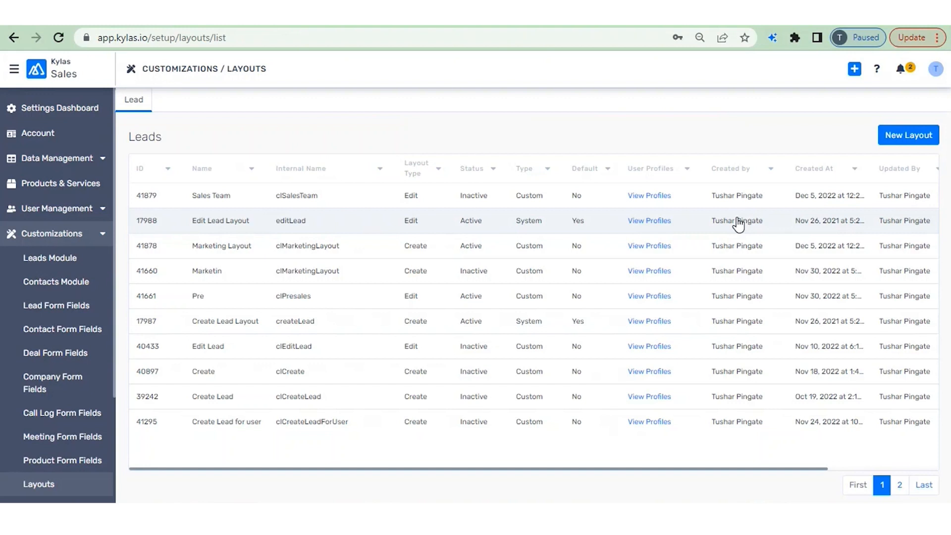
Clone the system Edit Lead Layout and look over the sections and fields of the copy
scroll(738, 224, right, 3)
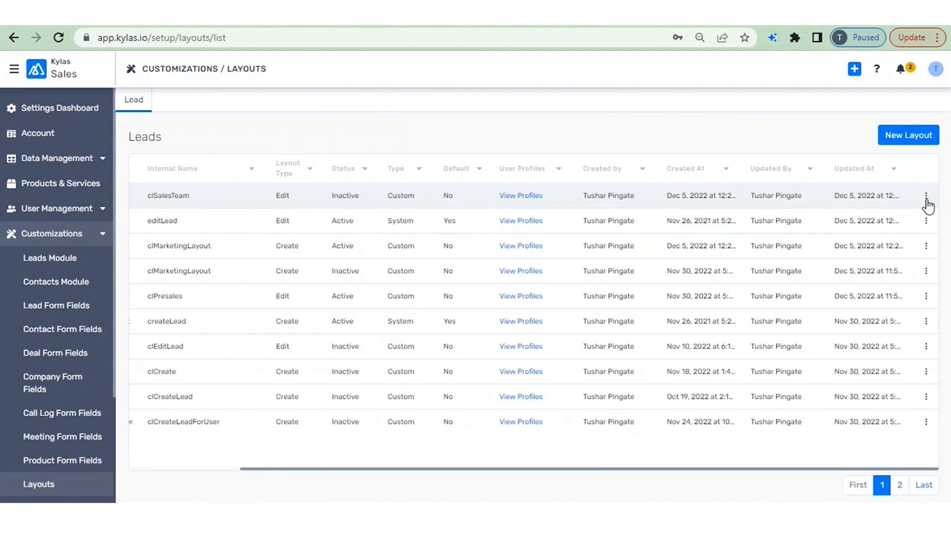
click(925, 224)
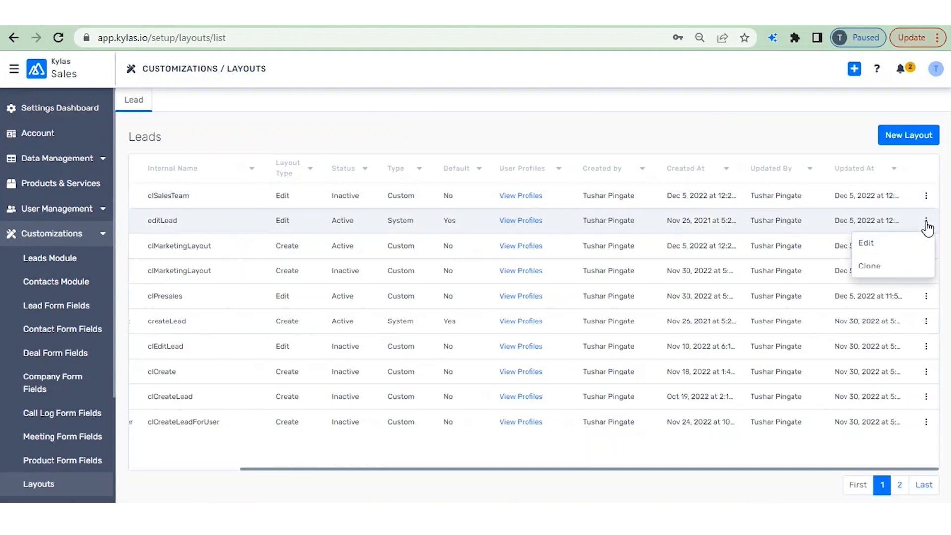
click(899, 270)
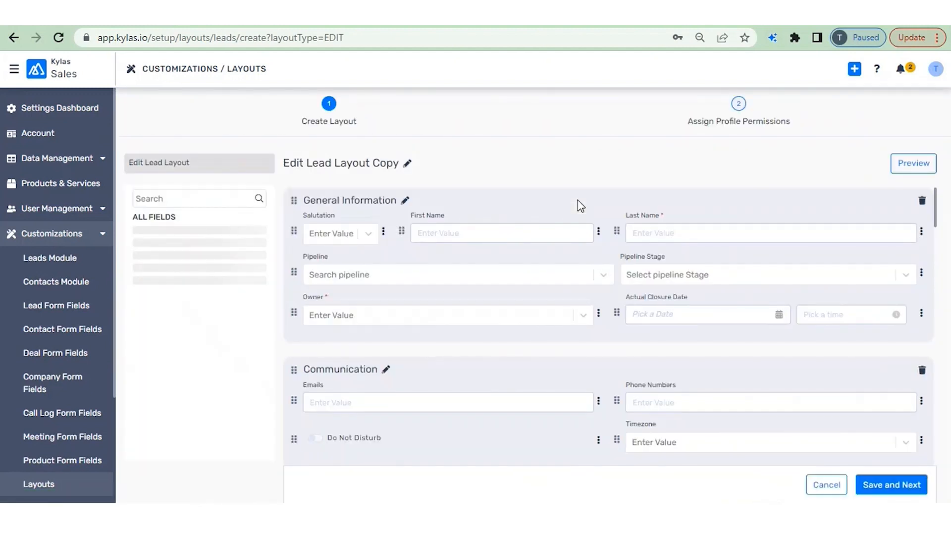
scroll(578, 201, down, 3)
scroll(578, 201, up, 3)
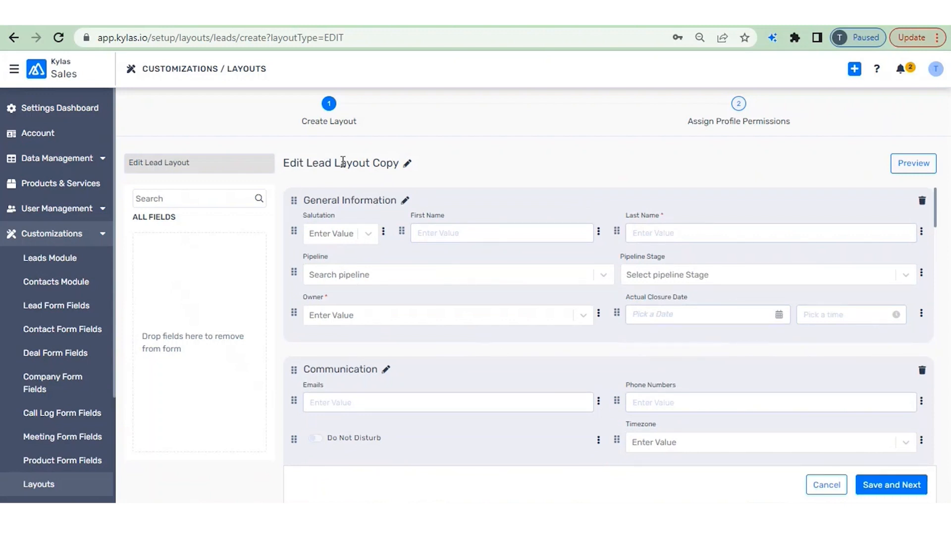
Rename the cloned layout as "Edit Lead Layout new"
click(407, 168)
drag(401, 164, 376, 165)
text(new)
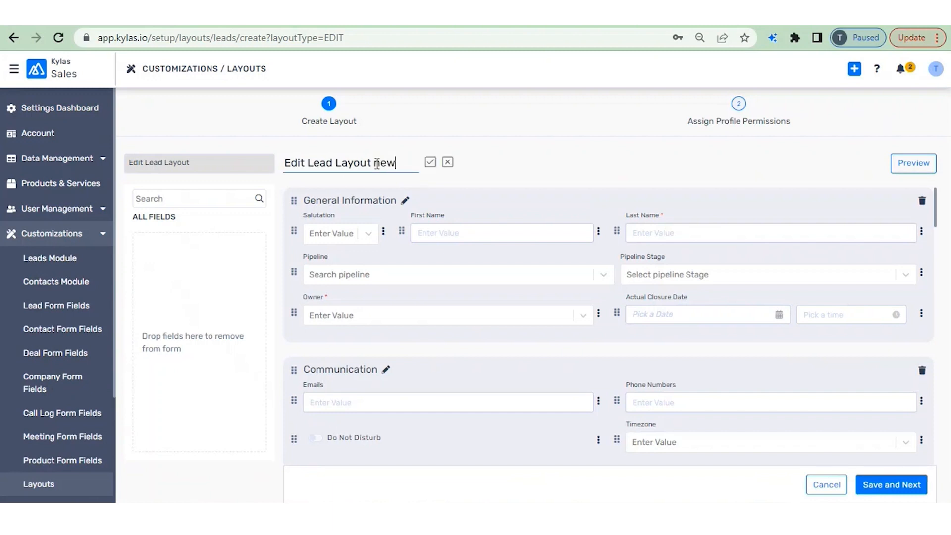
click(430, 163)
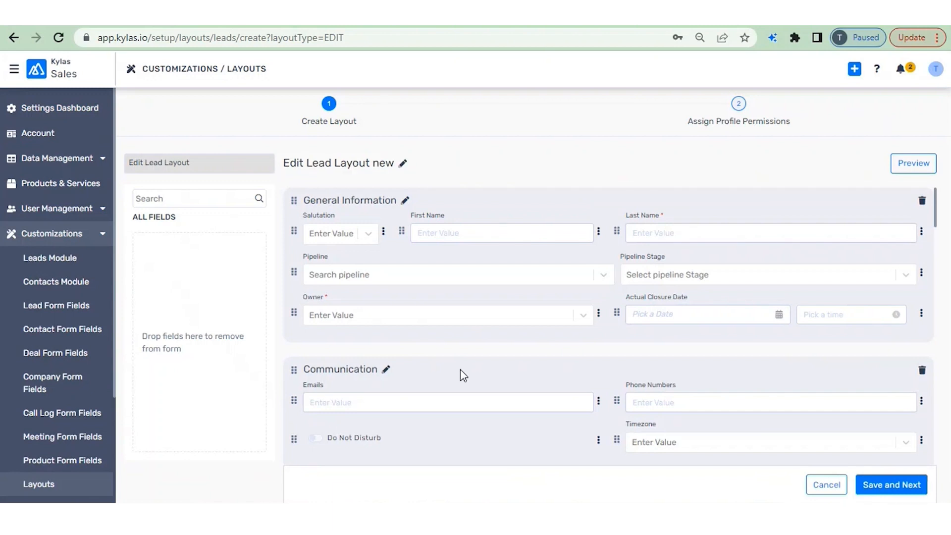
Remove the Linked In, Department and Business Type fields from the layout, and save it to proceed to profile permissions
scroll(459, 375, down, 8)
scroll(461, 376, down, 2)
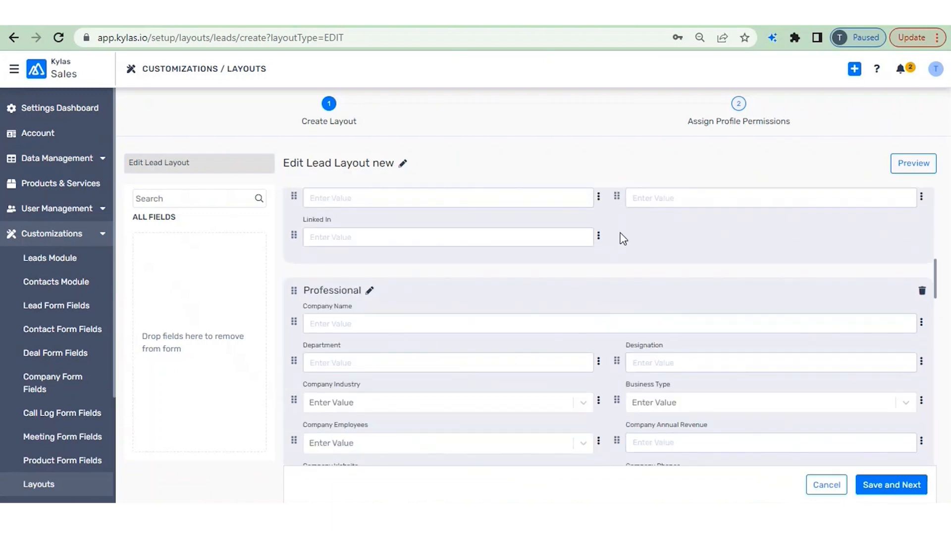
click(599, 238)
click(560, 262)
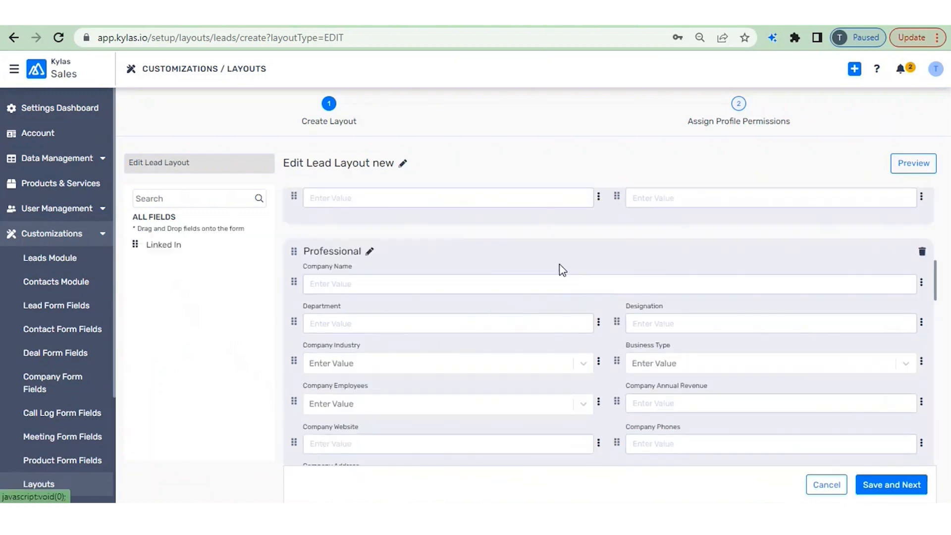
click(599, 325)
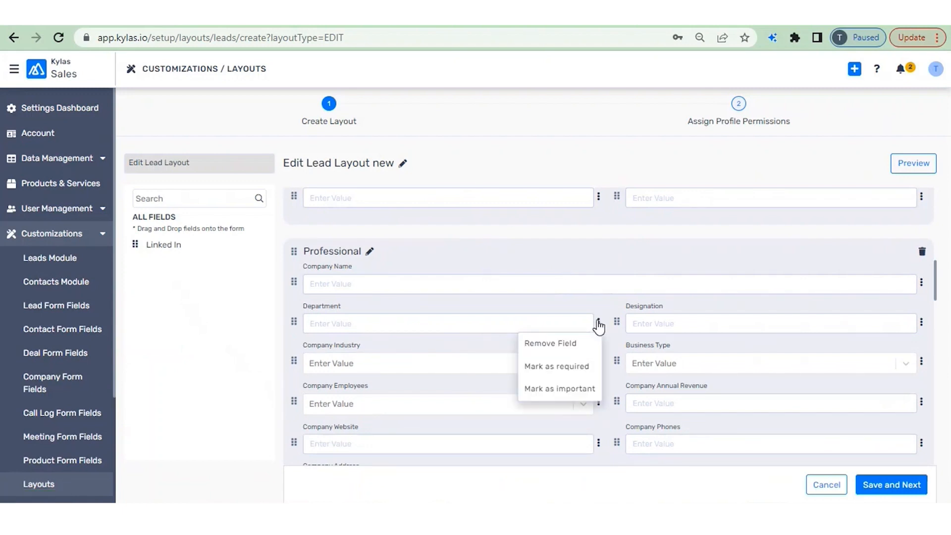
click(575, 343)
click(600, 364)
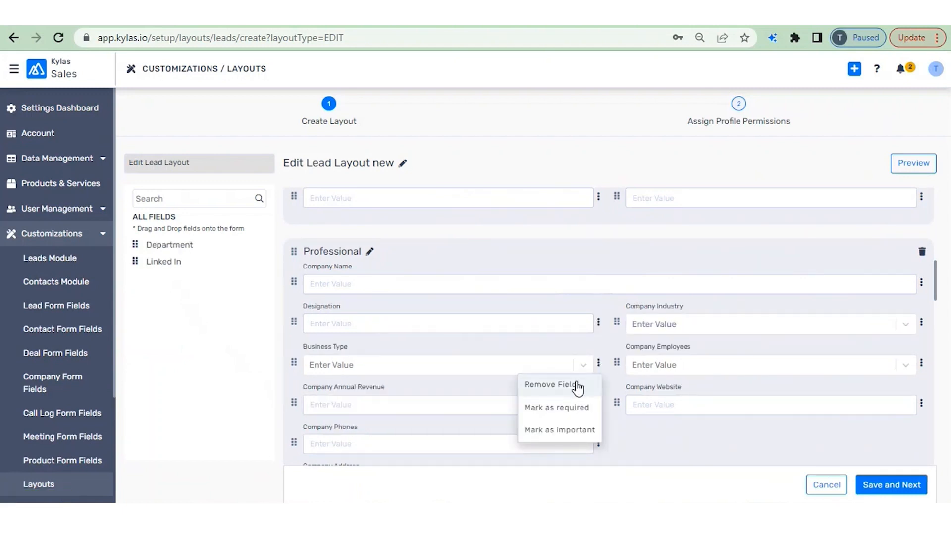
click(577, 383)
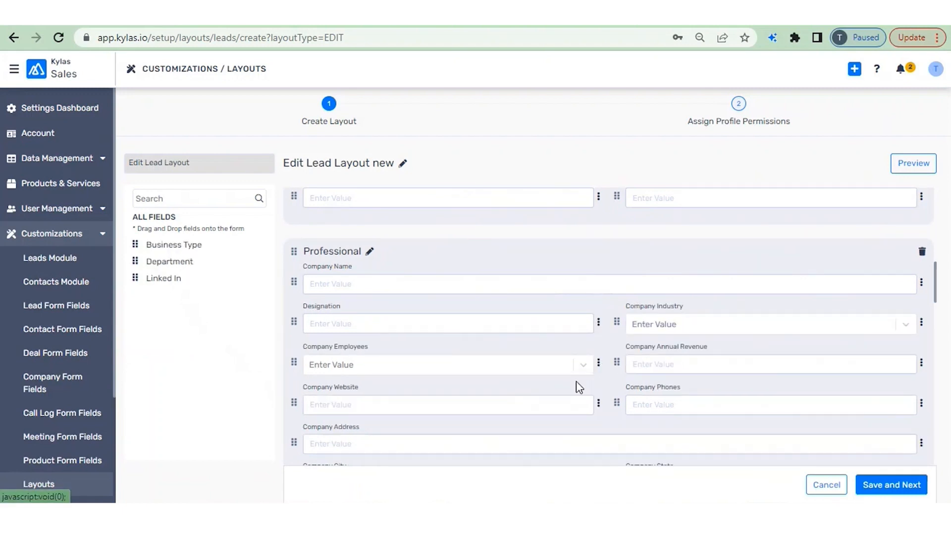
click(907, 486)
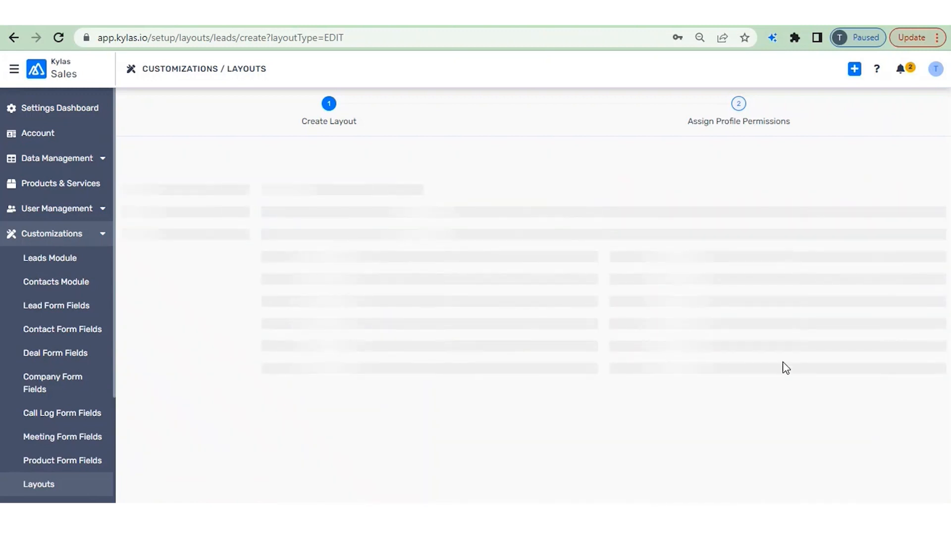